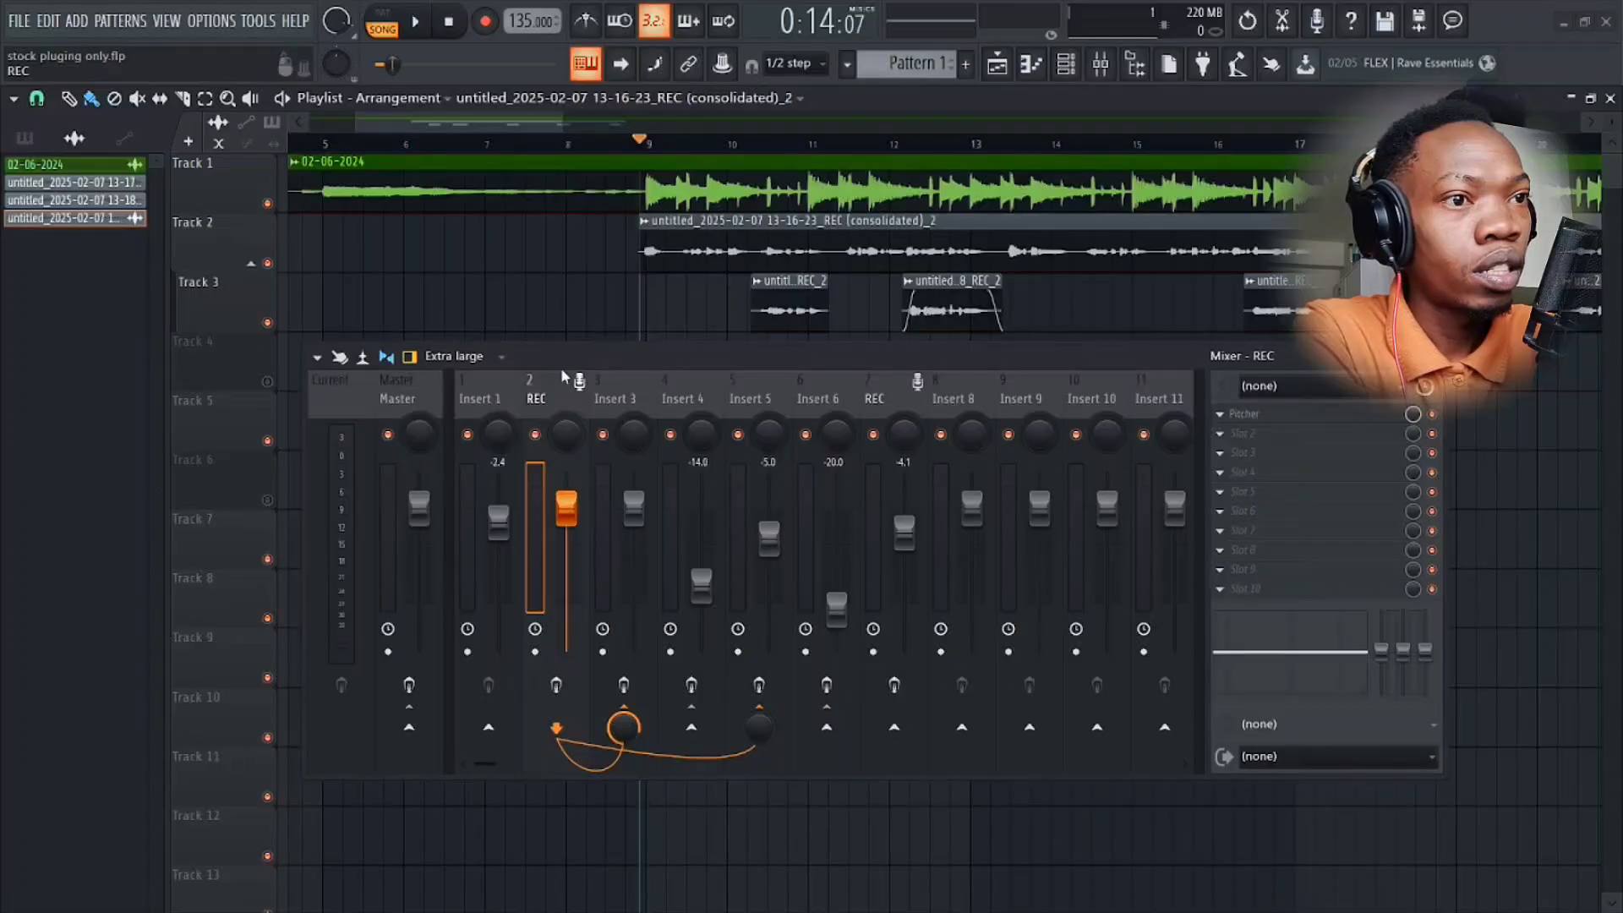
Switch on the effects chain of the Master track in the mixer.
{"action": "left_click", "coordinate": [409, 400]}
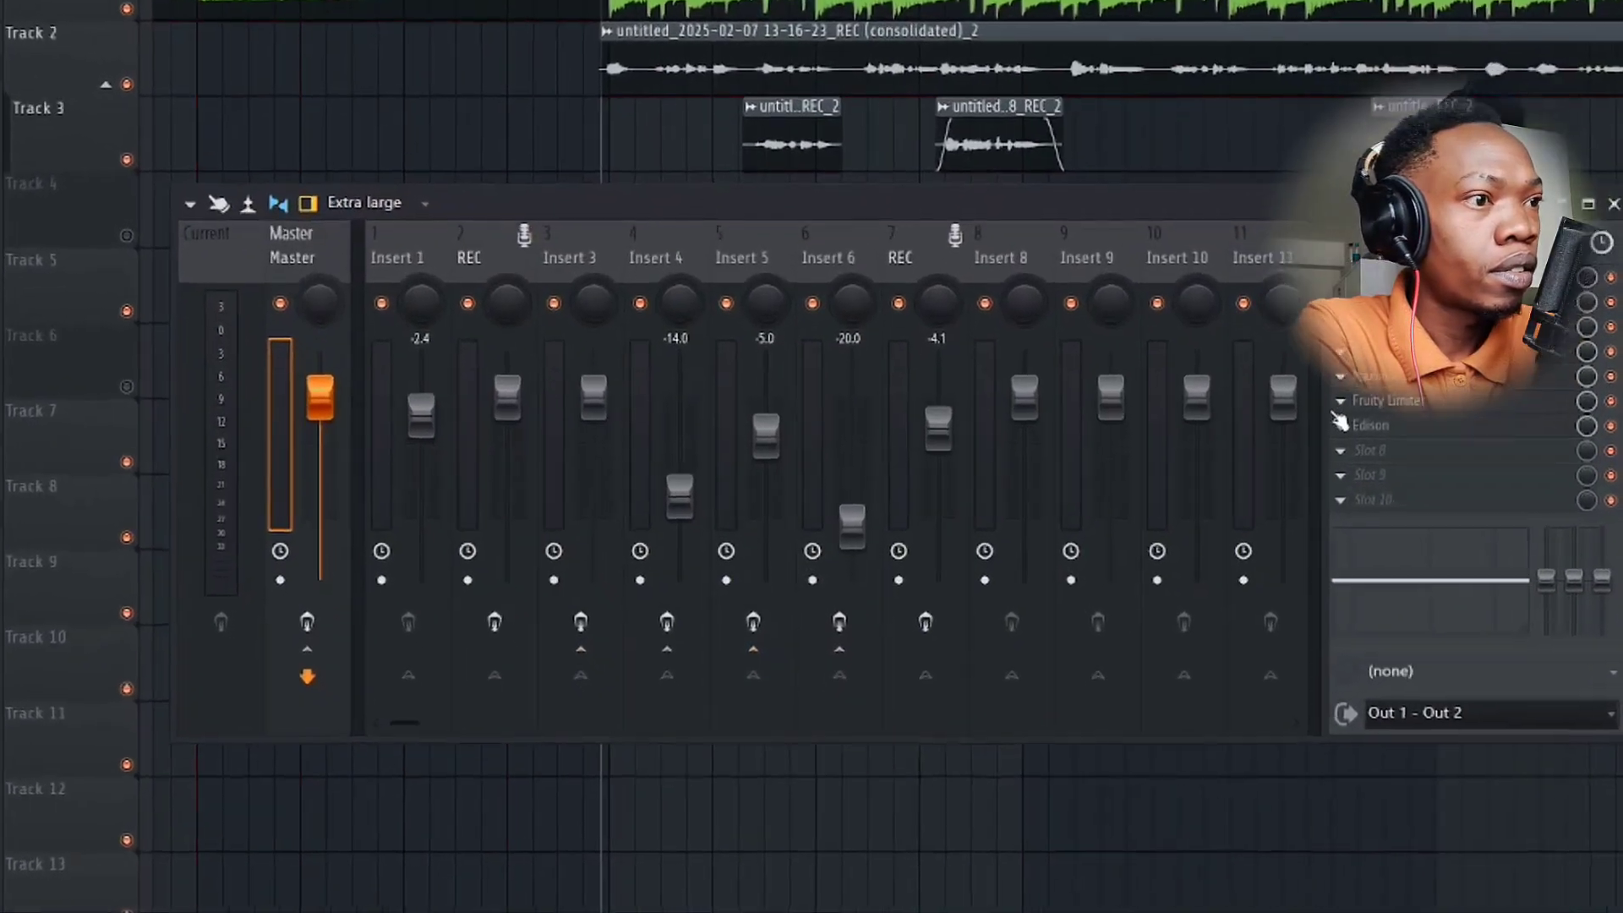
{"action": "right_click", "coordinate": [1340, 424]}
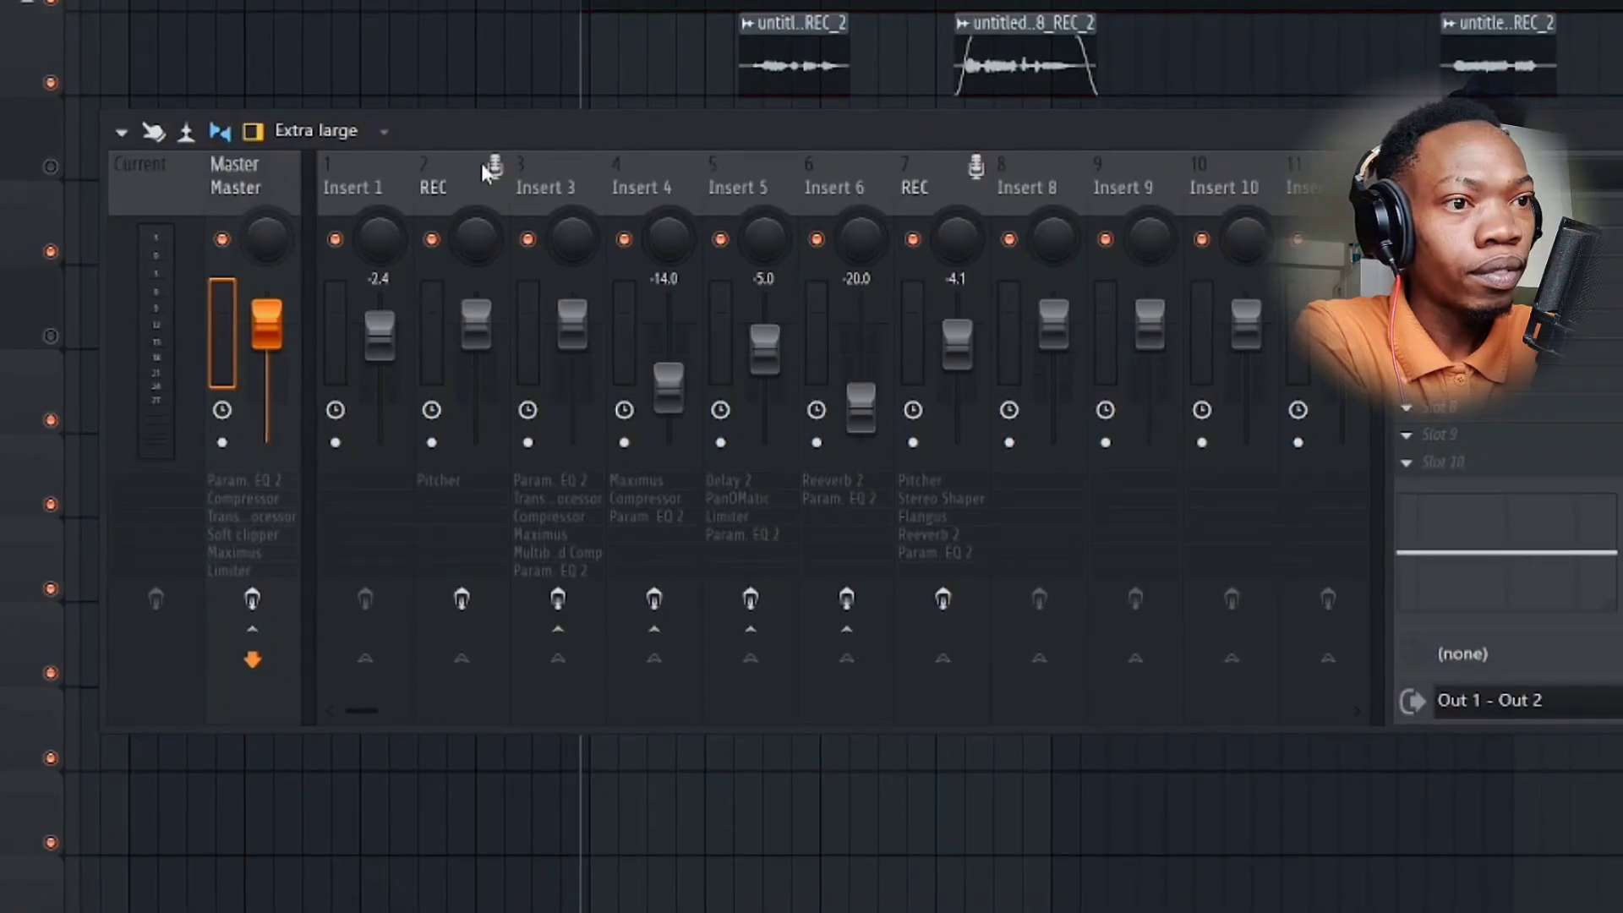
{"action": "left_click", "coordinate": [261, 616]}
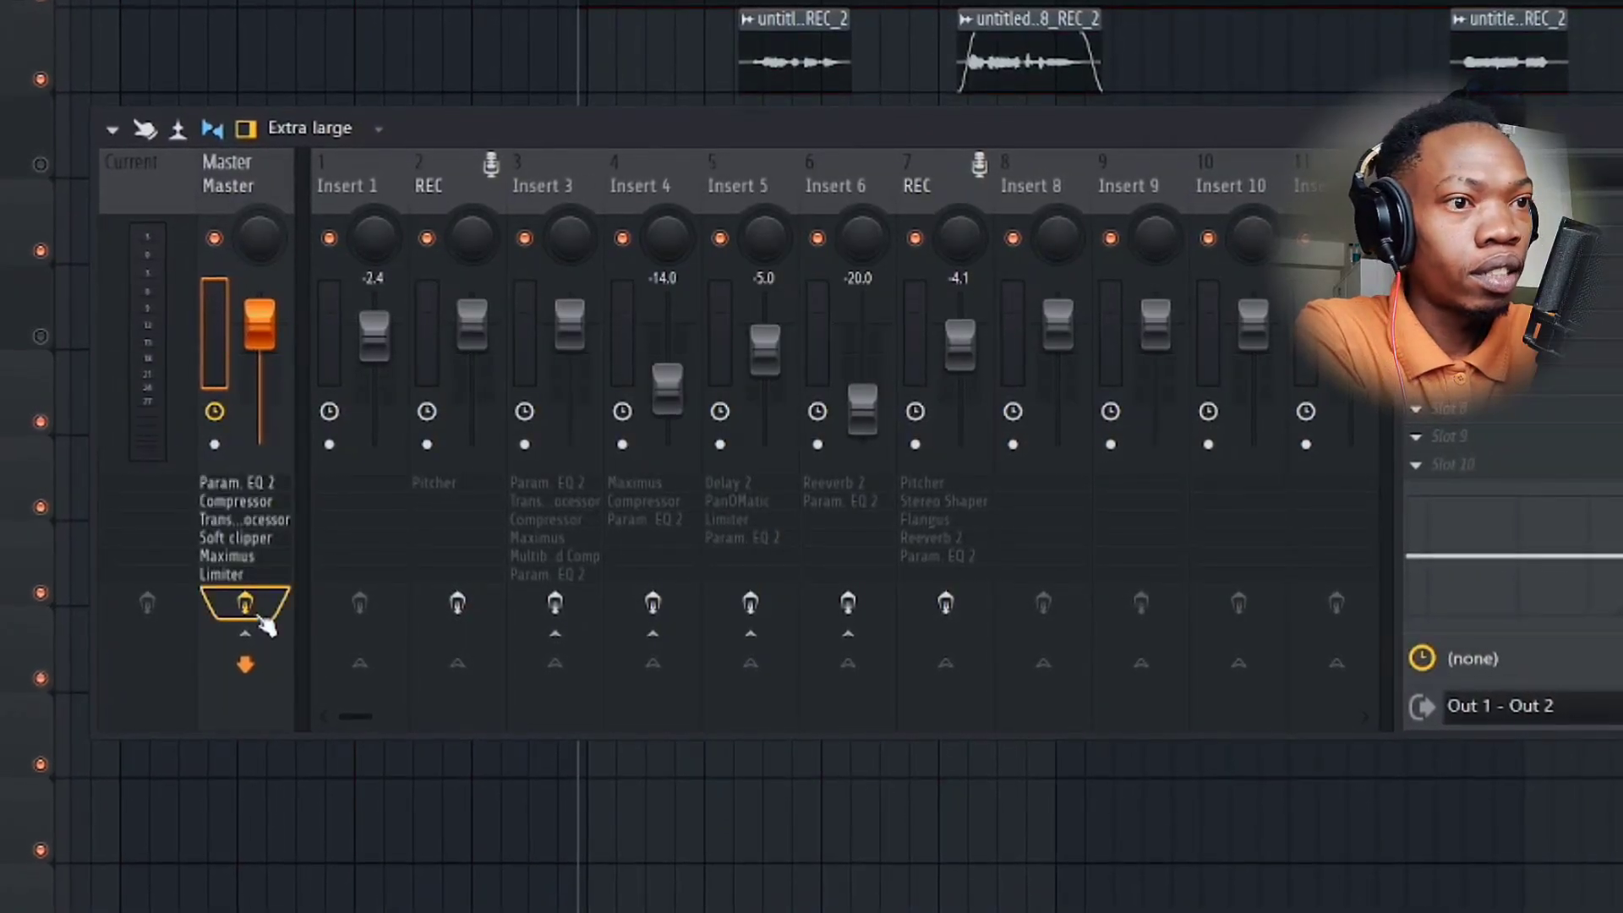
Switch on the effects chains of the REC track on insert 2 and of Insert 3.
{"action": "left_click", "coordinate": [457, 169]}
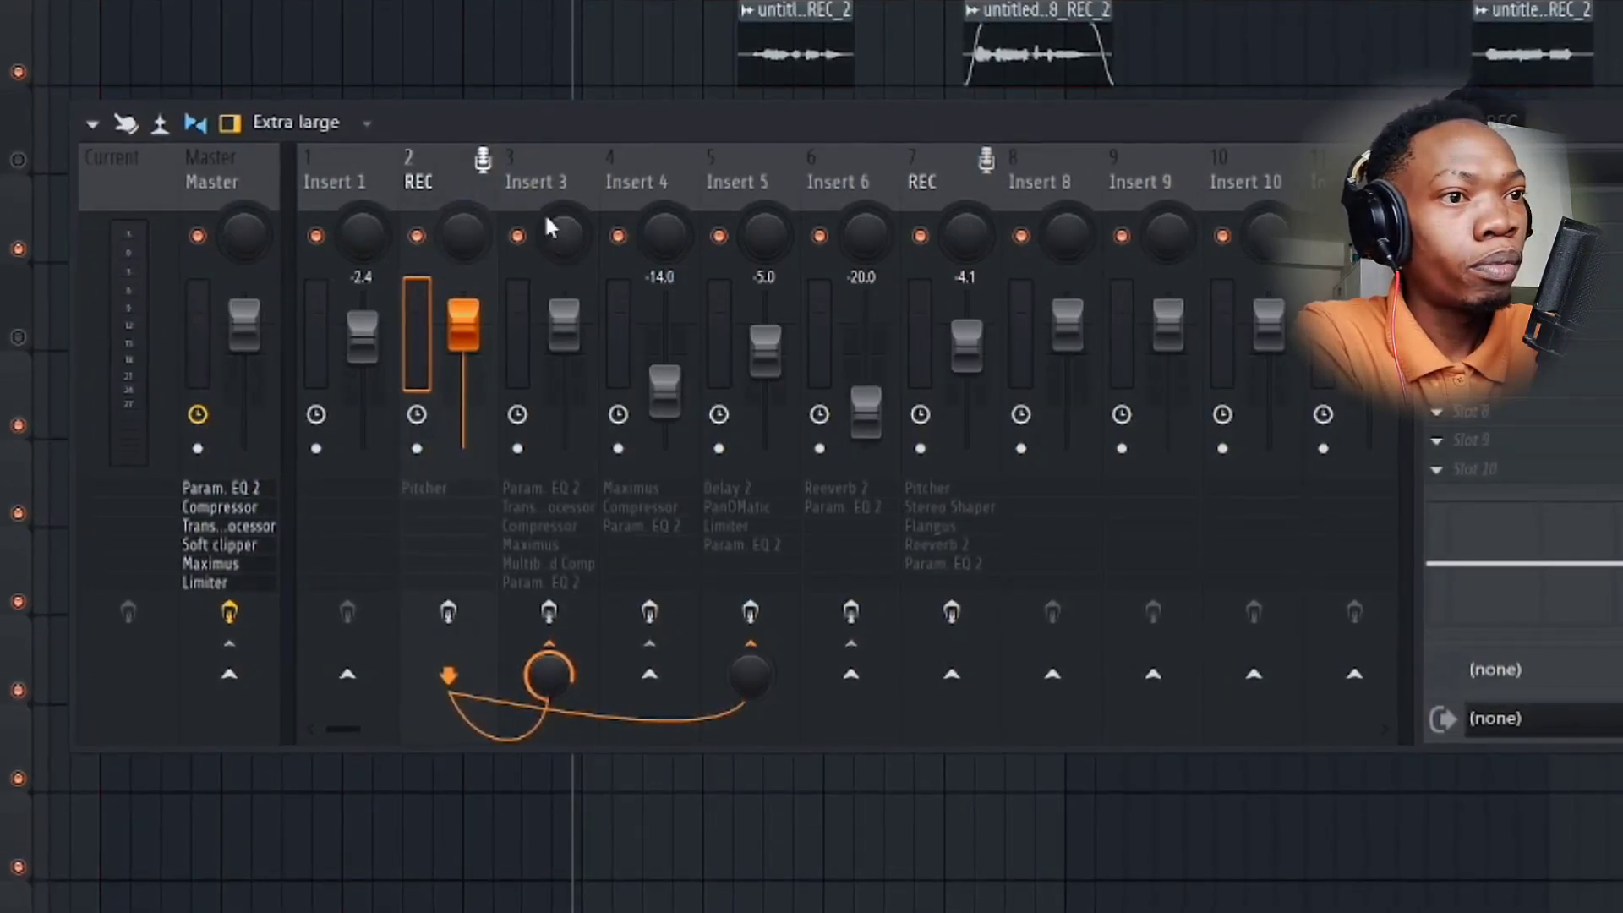
{"action": "left_click", "coordinate": [532, 145]}
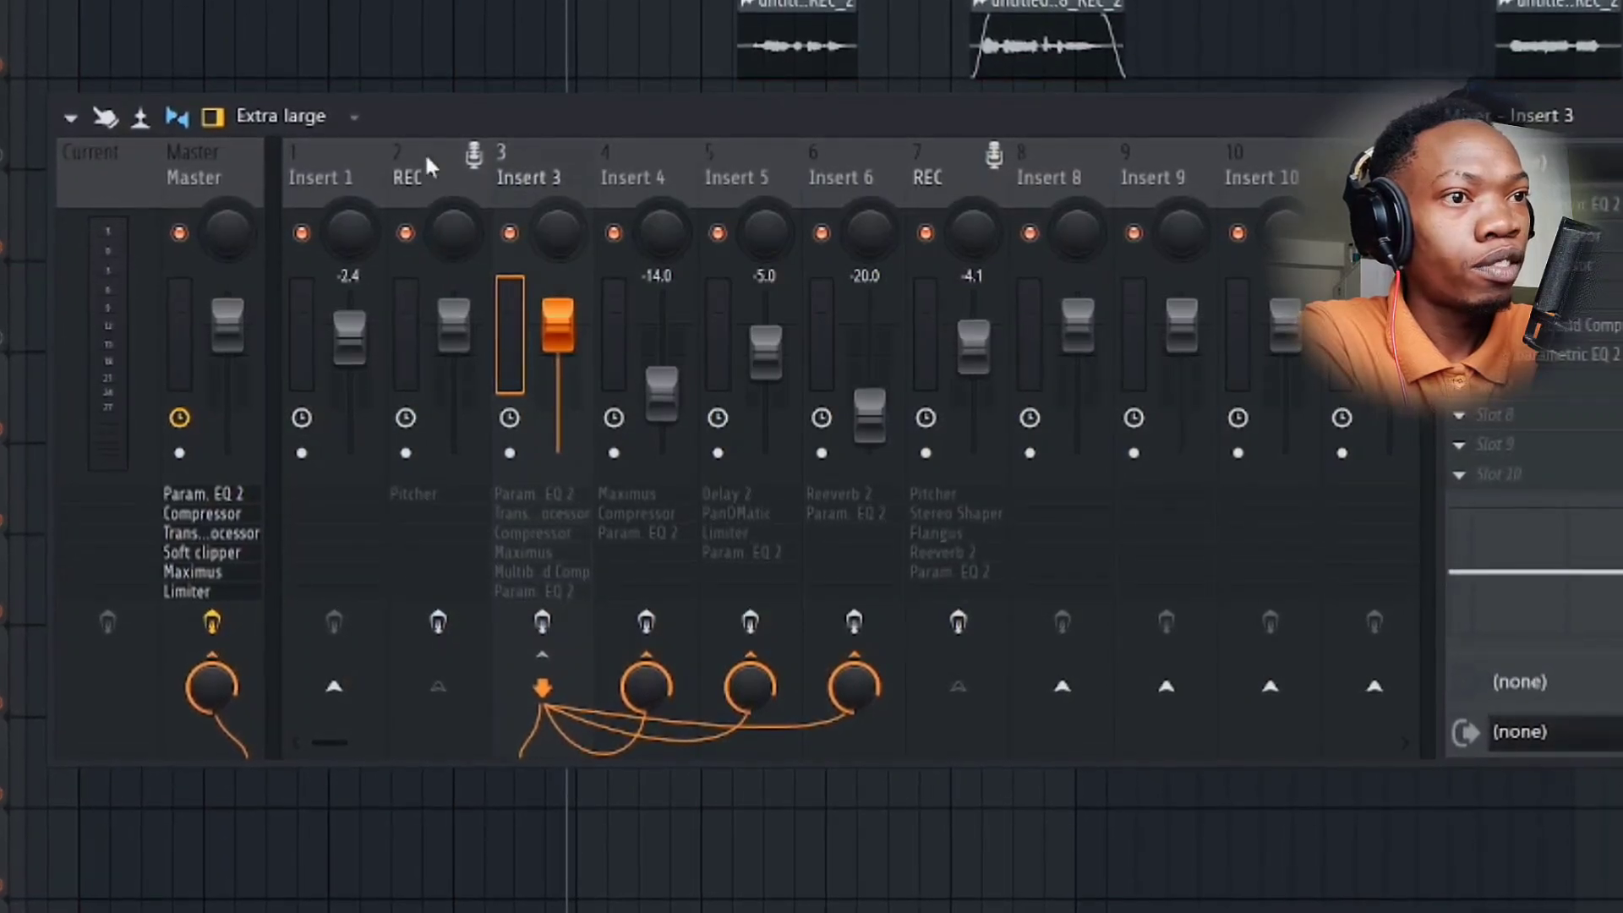
{"action": "left_click", "coordinate": [426, 159]}
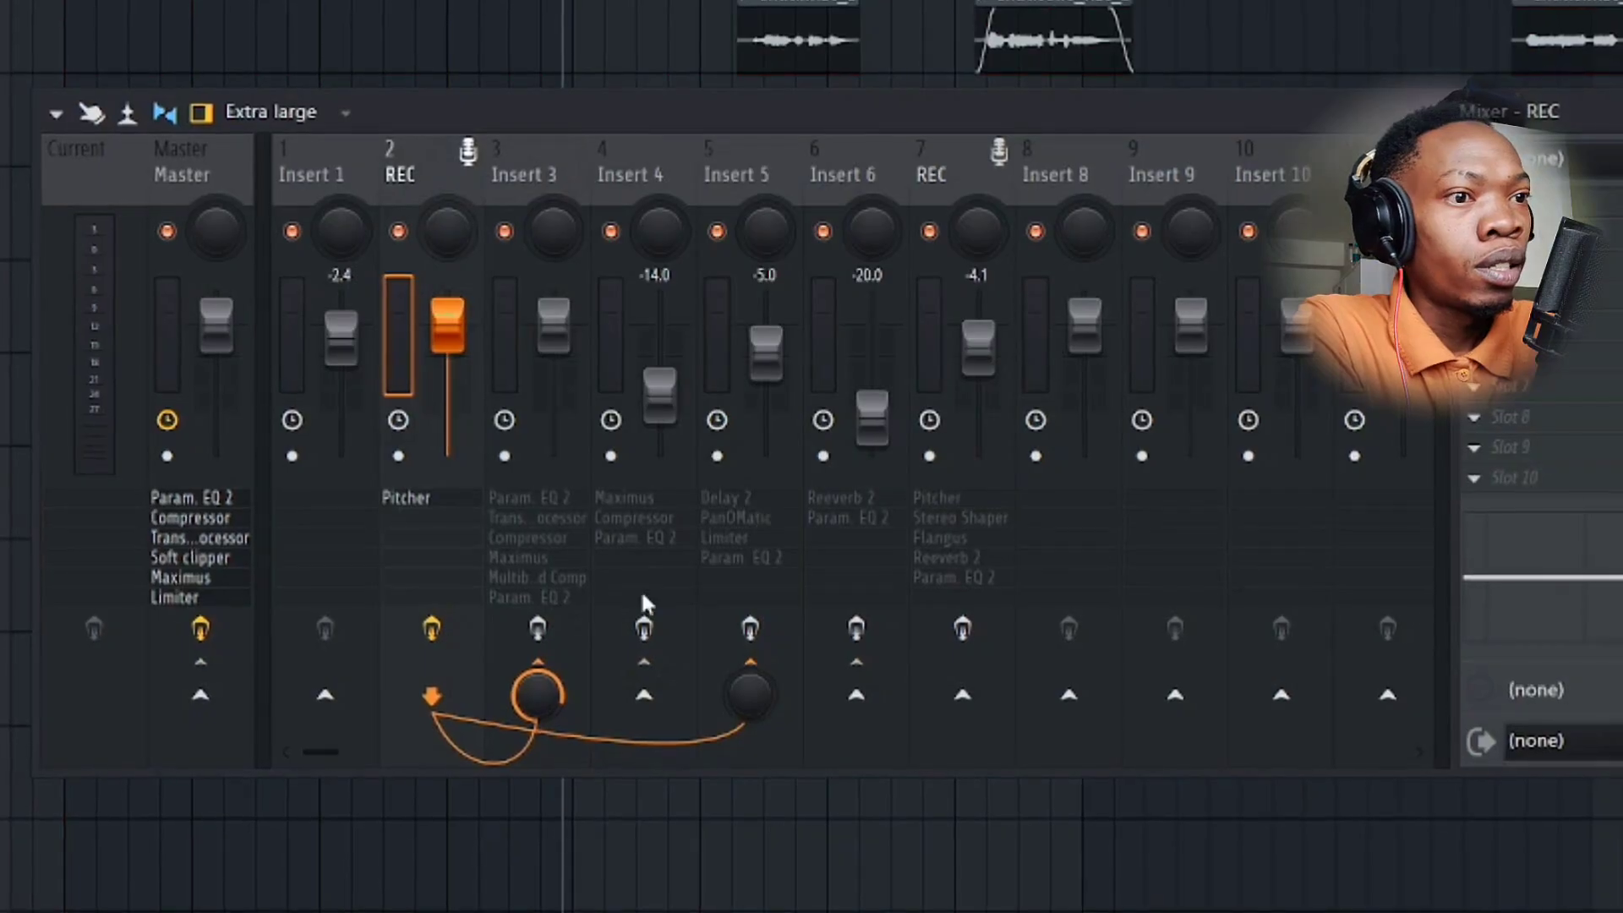
{"action": "left_click", "coordinate": [538, 628]}
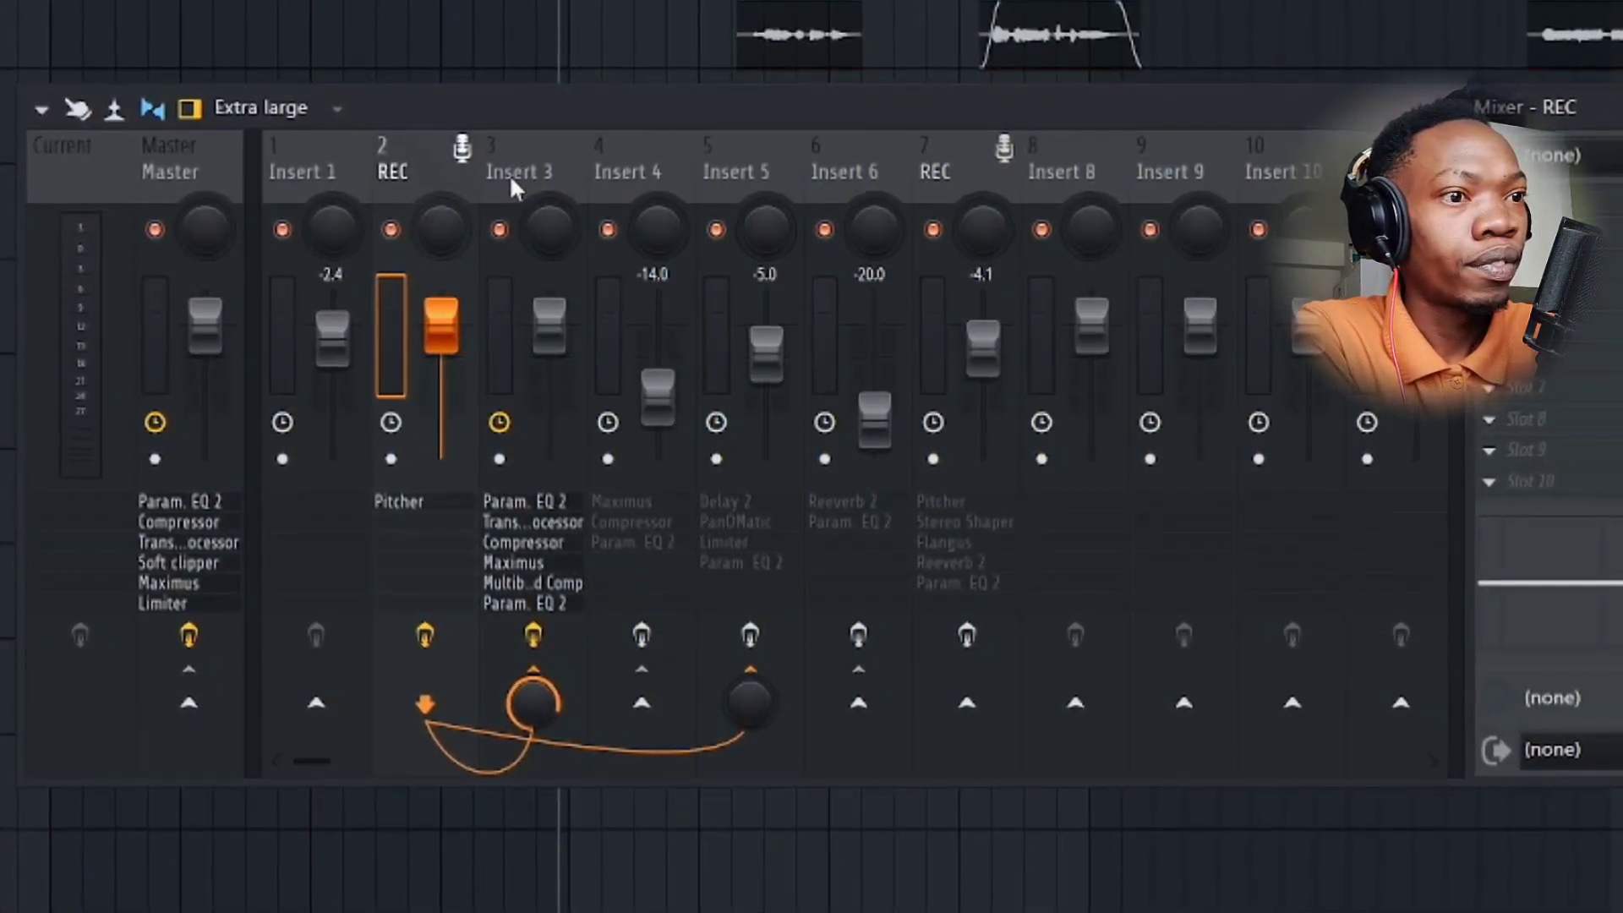
Bypass all six effects on Insert 3, from the first Fruity parametric EQ 2 to the last one.
{"action": "left_click", "coordinate": [511, 179]}
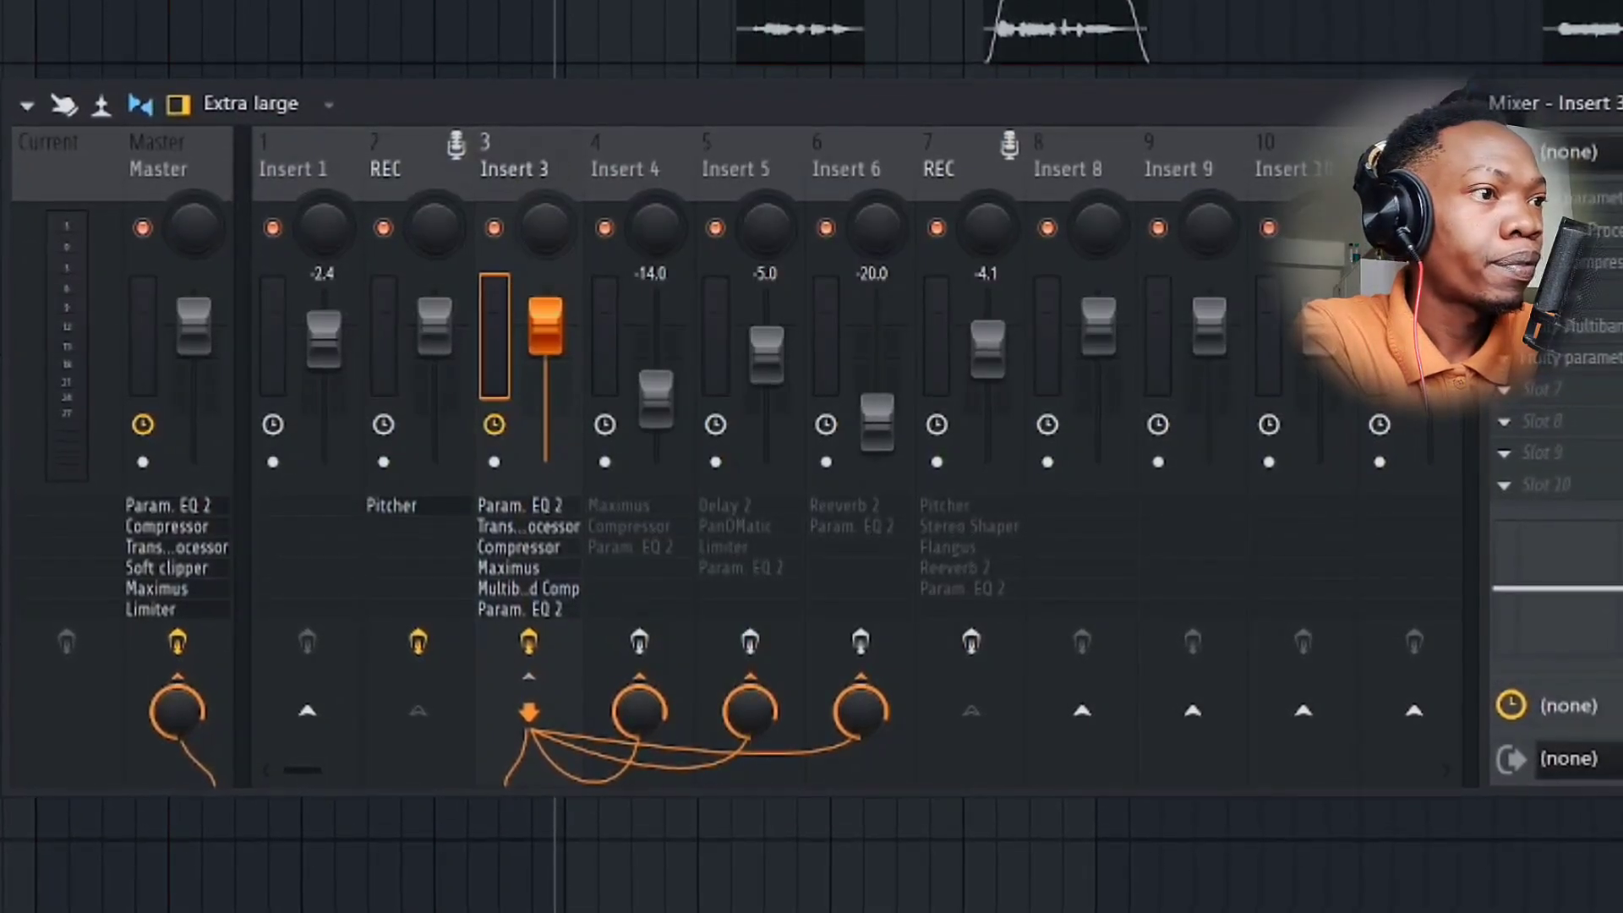
{"action": "left_click", "coordinate": [1622, 358]}
{"action": "left_click", "coordinate": [1622, 294]}
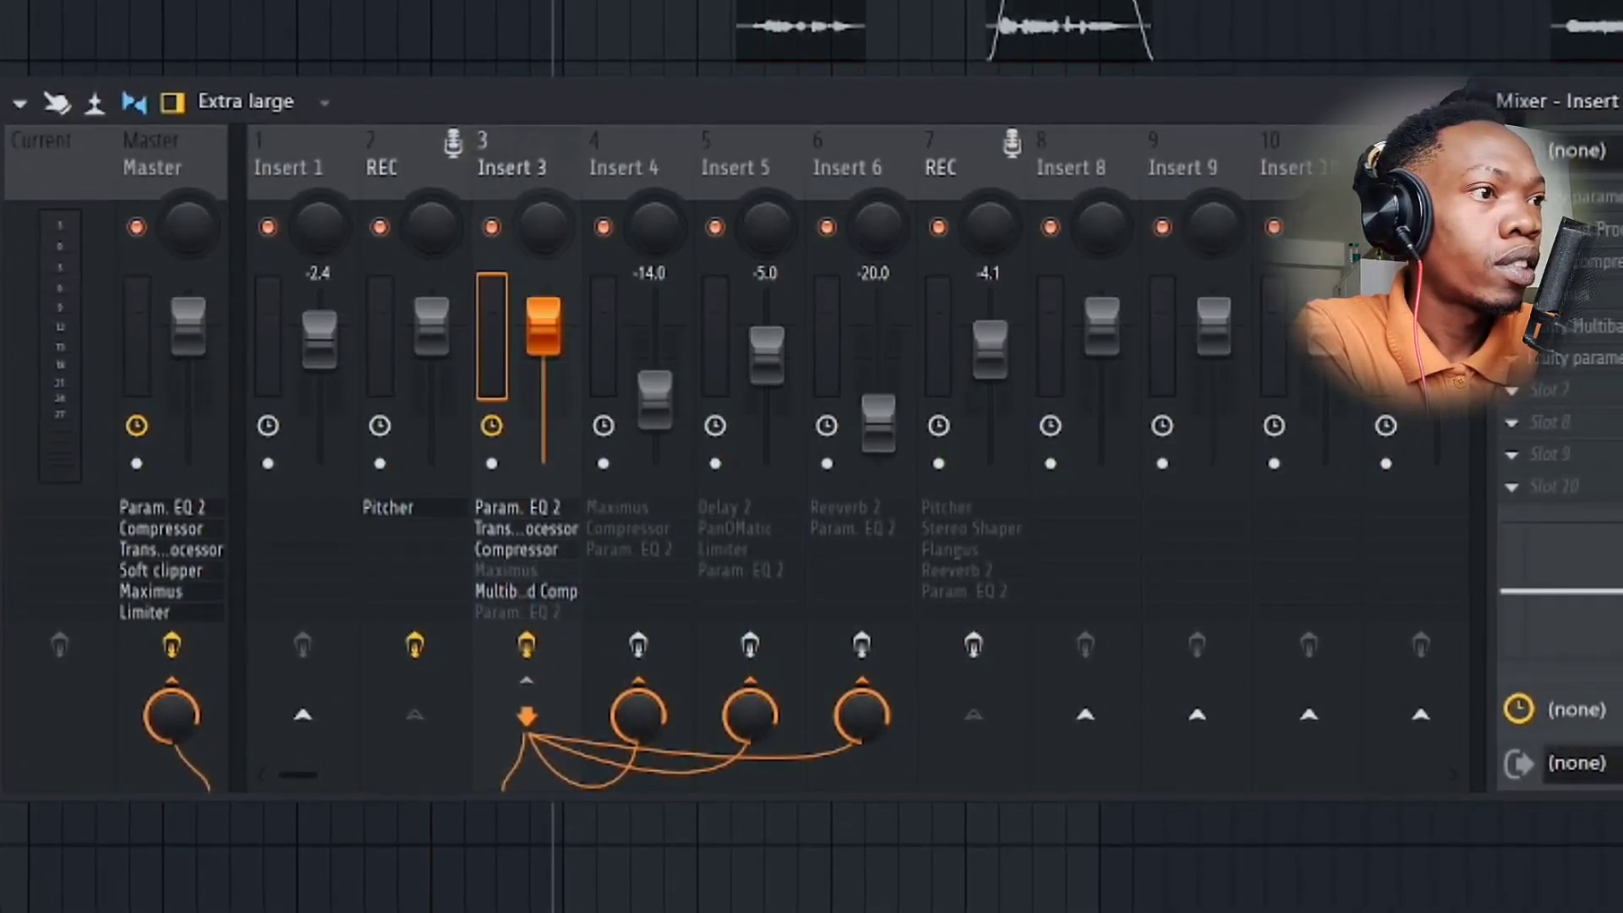
{"action": "left_click", "coordinate": [1622, 261]}
{"action": "left_click", "coordinate": [1622, 325]}
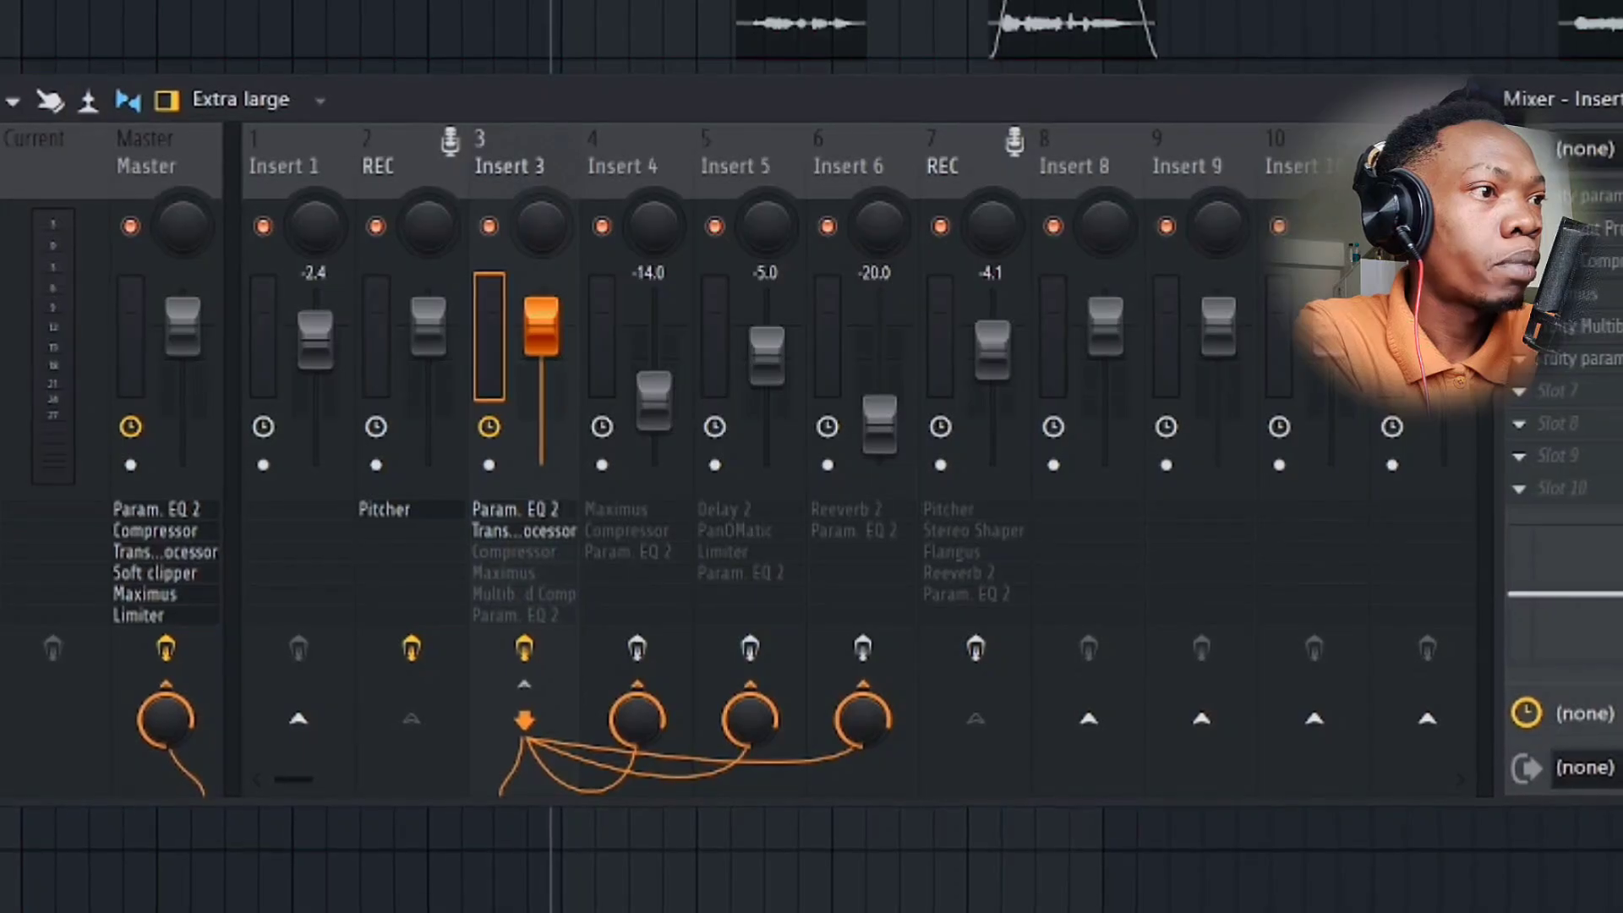
{"action": "left_click", "coordinate": [1622, 228]}
{"action": "left_click", "coordinate": [1622, 196]}
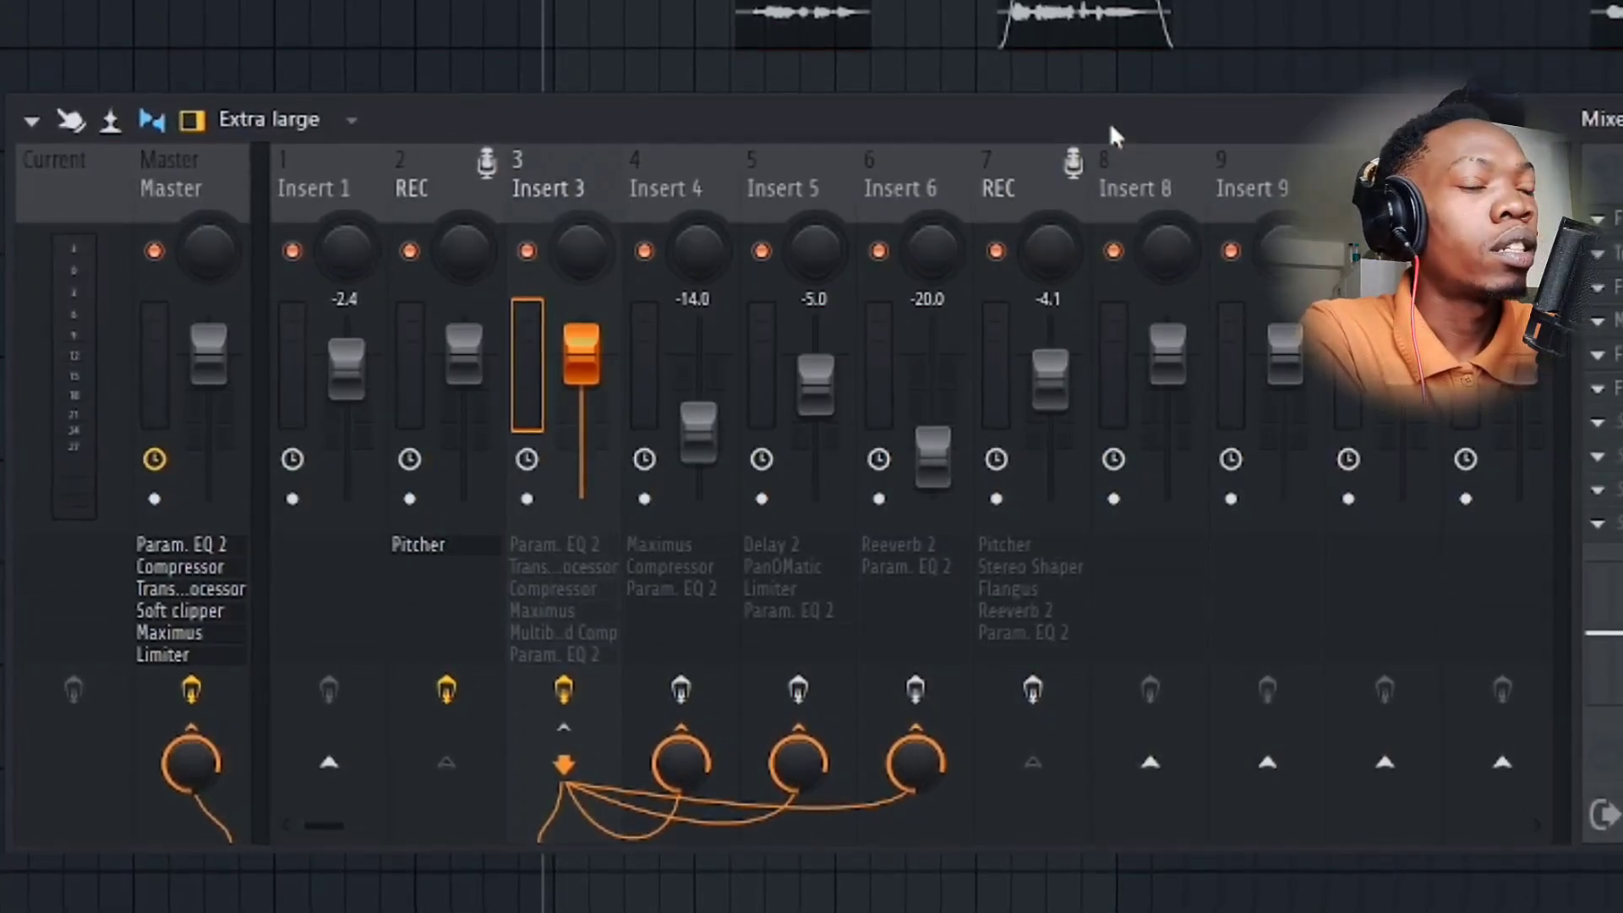
Open the Pitcher plugin of the REC track on insert 2 and place the mixer below it.
{"action": "left_click", "coordinate": [431, 160]}
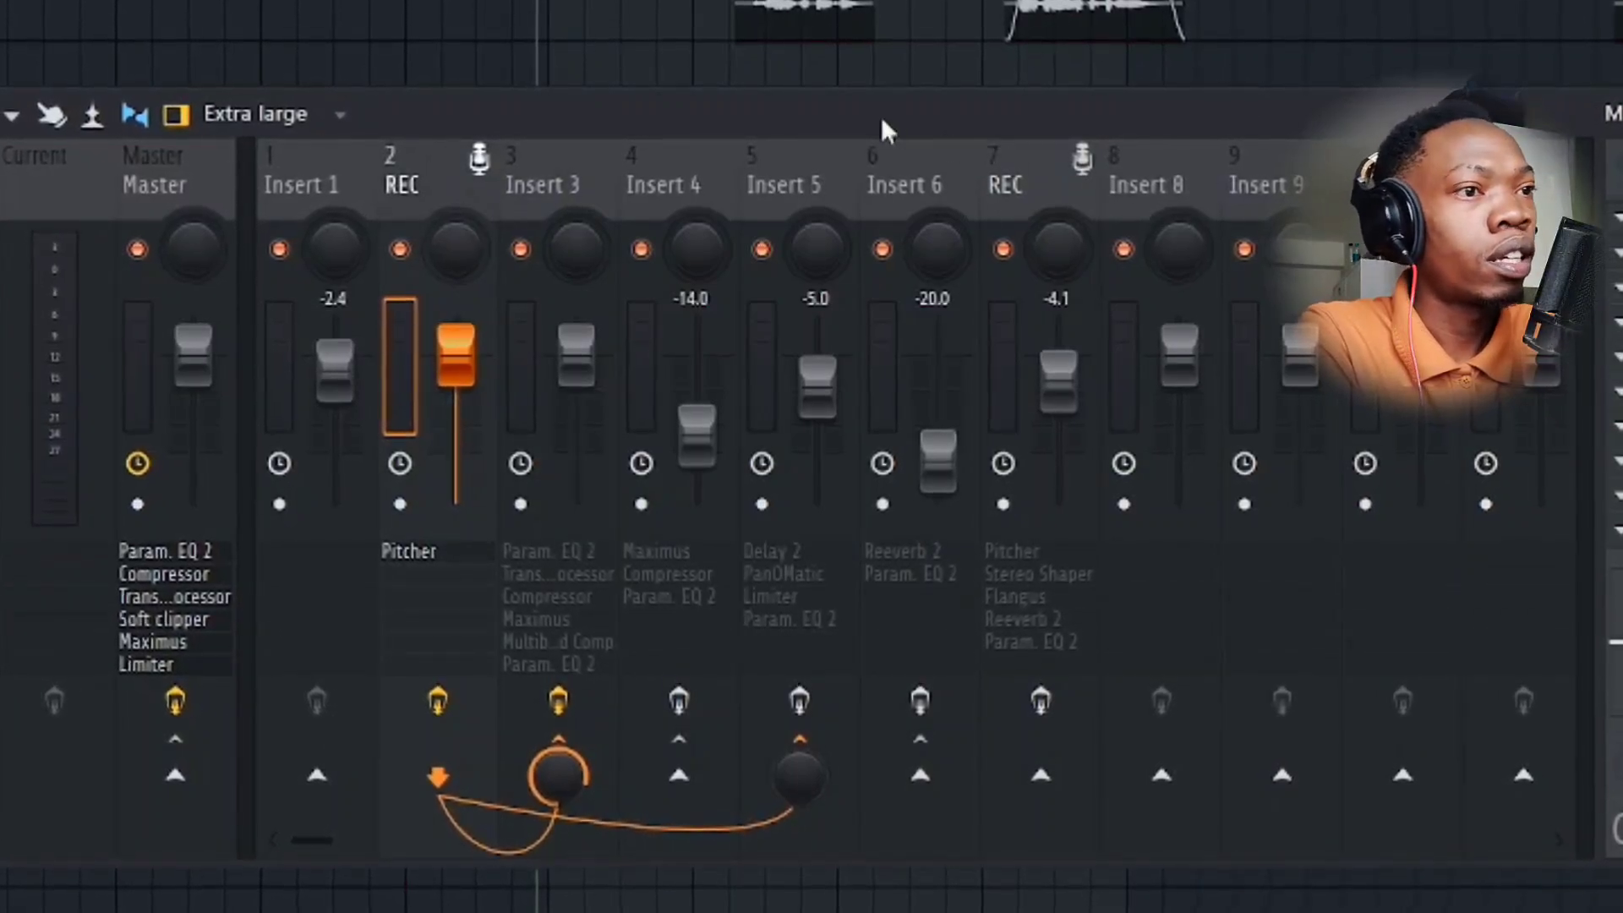
{"action": "left_click_drag", "start_coordinate": [881, 127], "coordinate": [872, 189]}
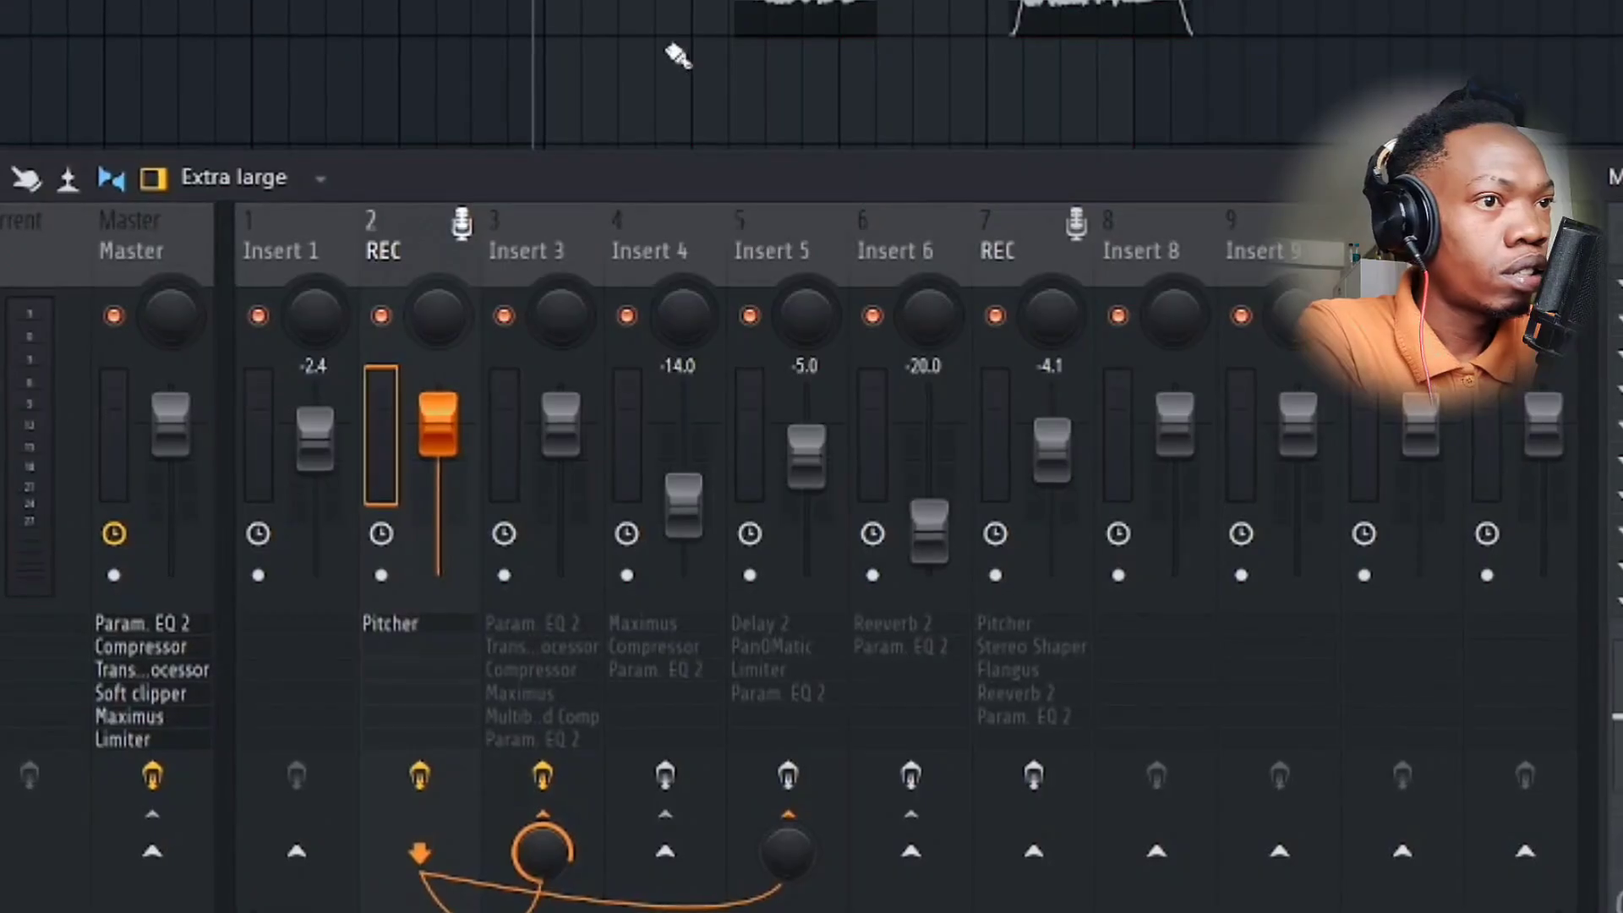
{"action": "scroll", "coordinate": [679, 56], "scroll_direction": "right", "scroll_amount": 3}
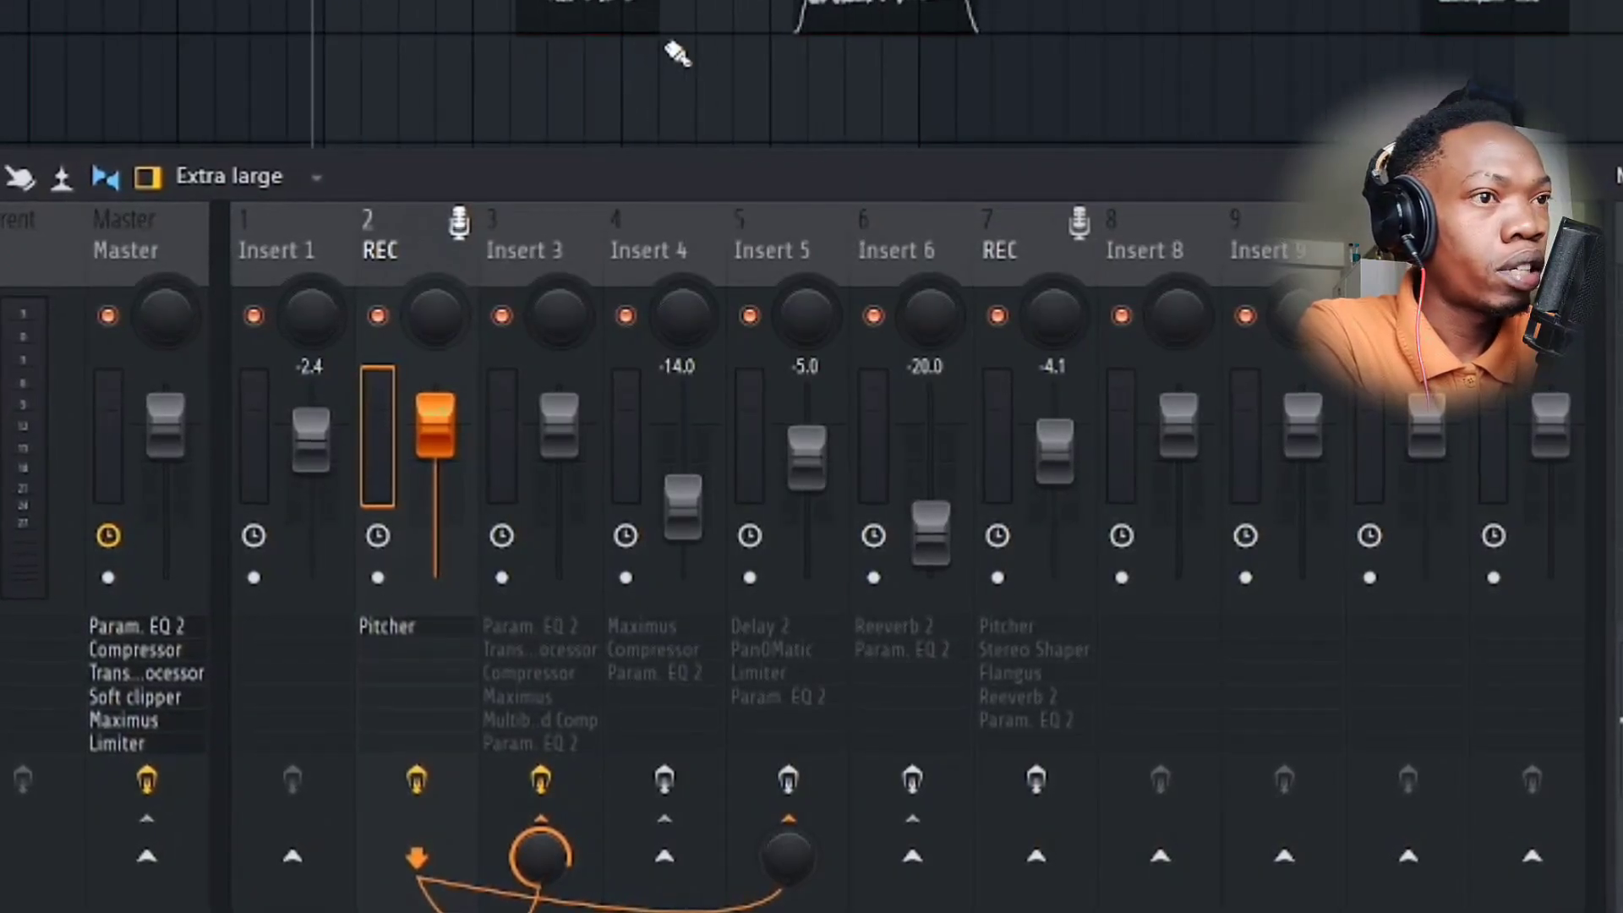
{"action": "scroll", "coordinate": [676, 54], "scroll_direction": "right", "scroll_amount": 3}
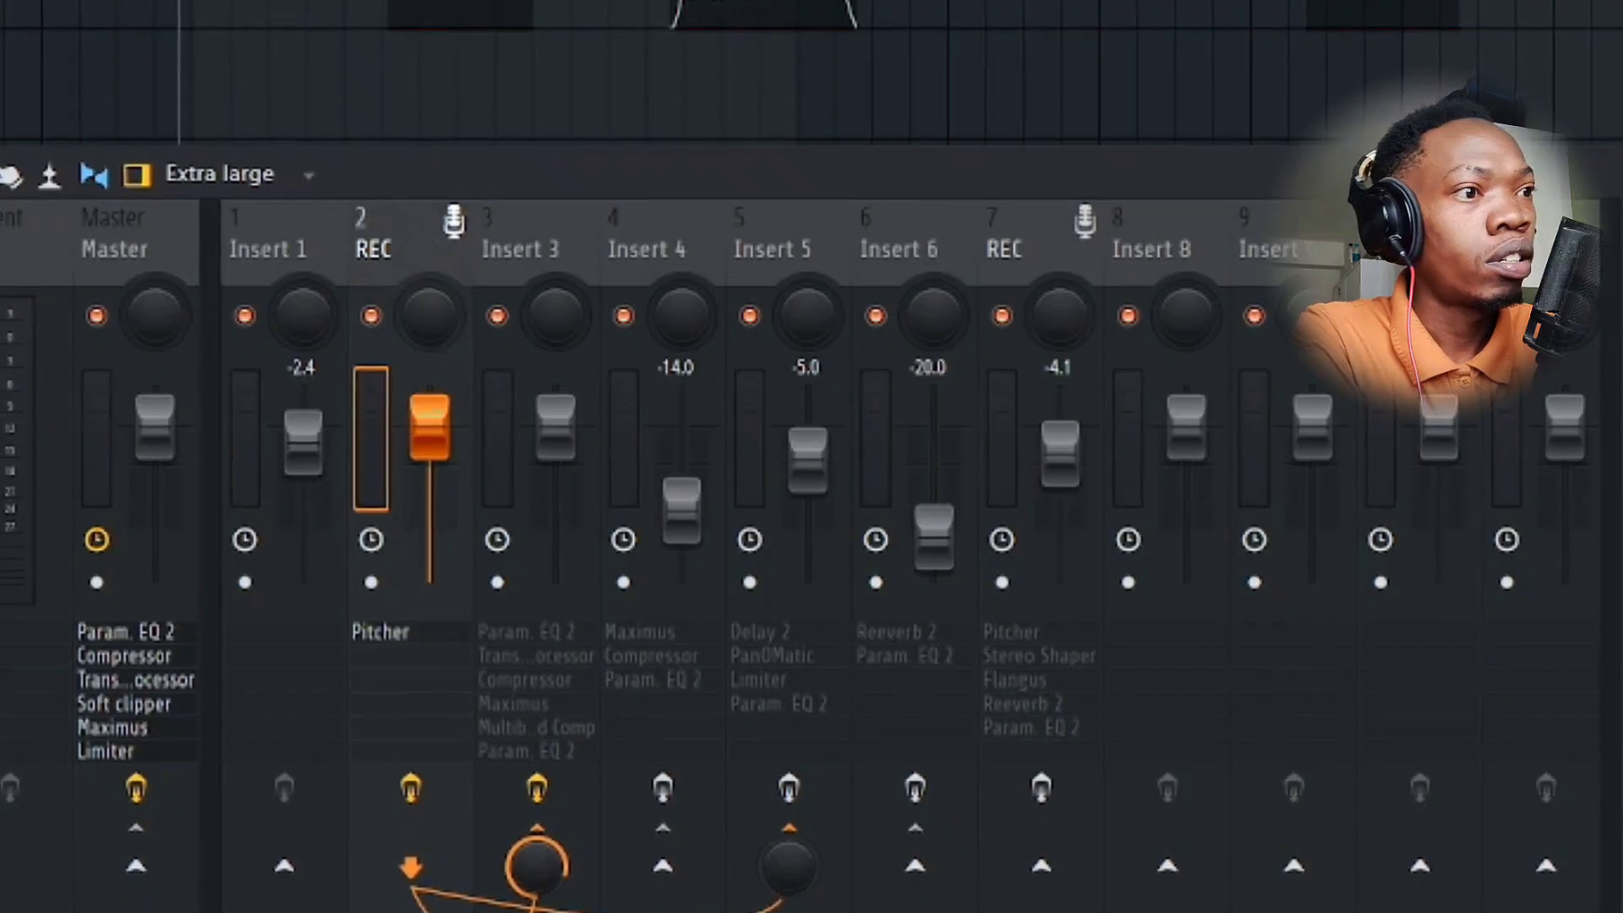
{"action": "left_click", "coordinate": [1619, 274]}
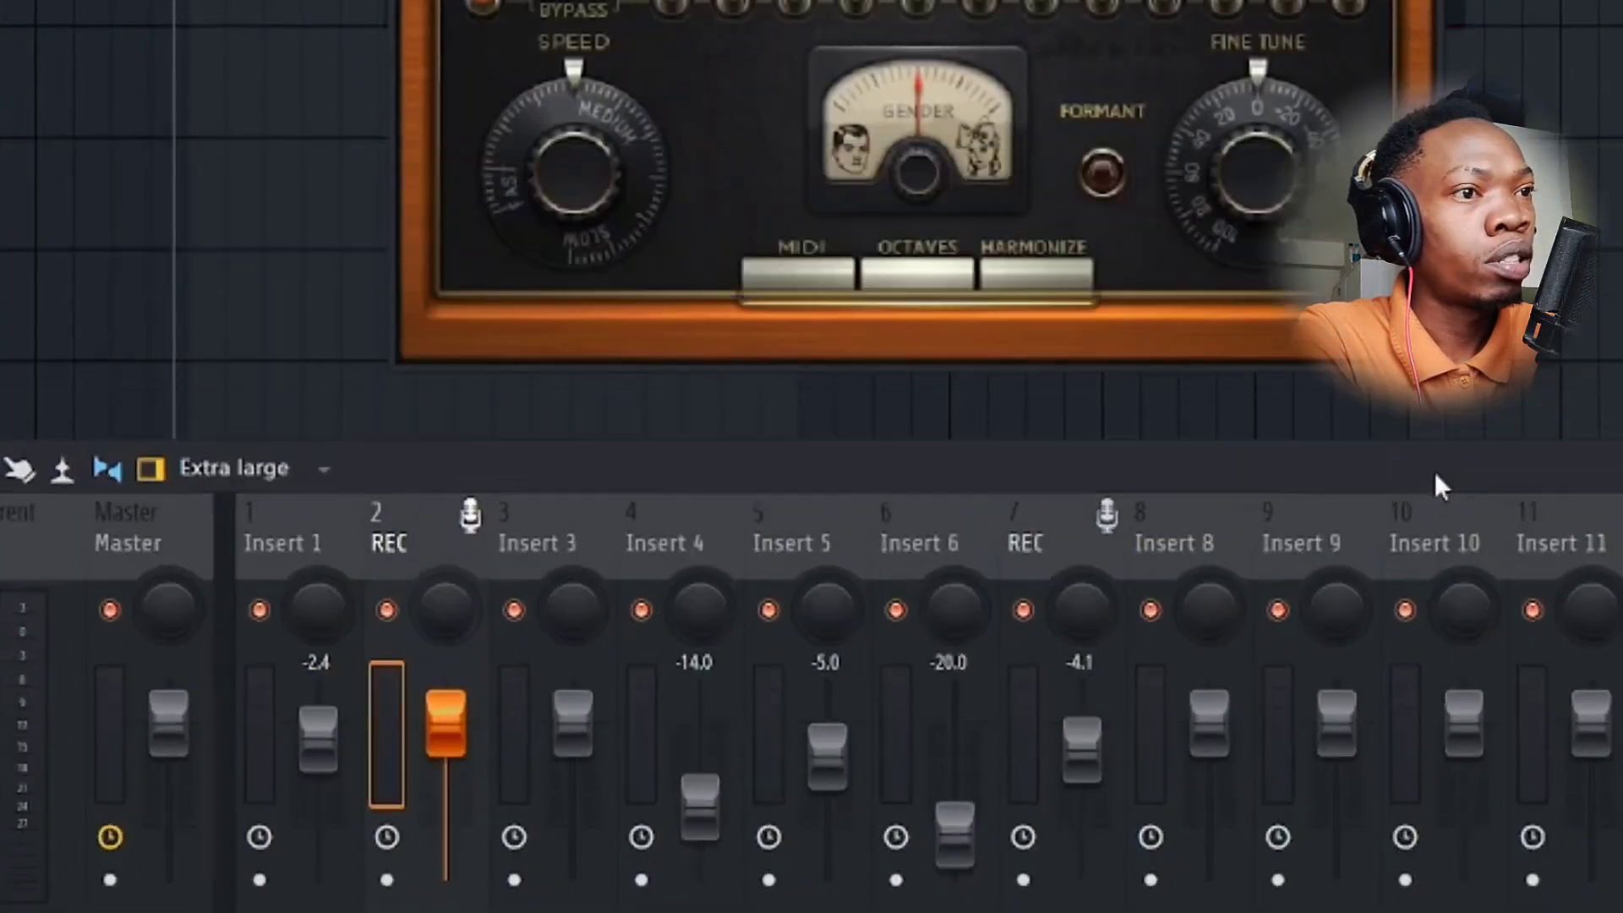
{"action": "left_click_drag", "start_coordinate": [1435, 475], "coordinate": [1465, 530]}
Play the song with Pitcher bypassed and enabled on the REC track to compare the vocal's pitch correction.
{"action": "key", "text": "space"}
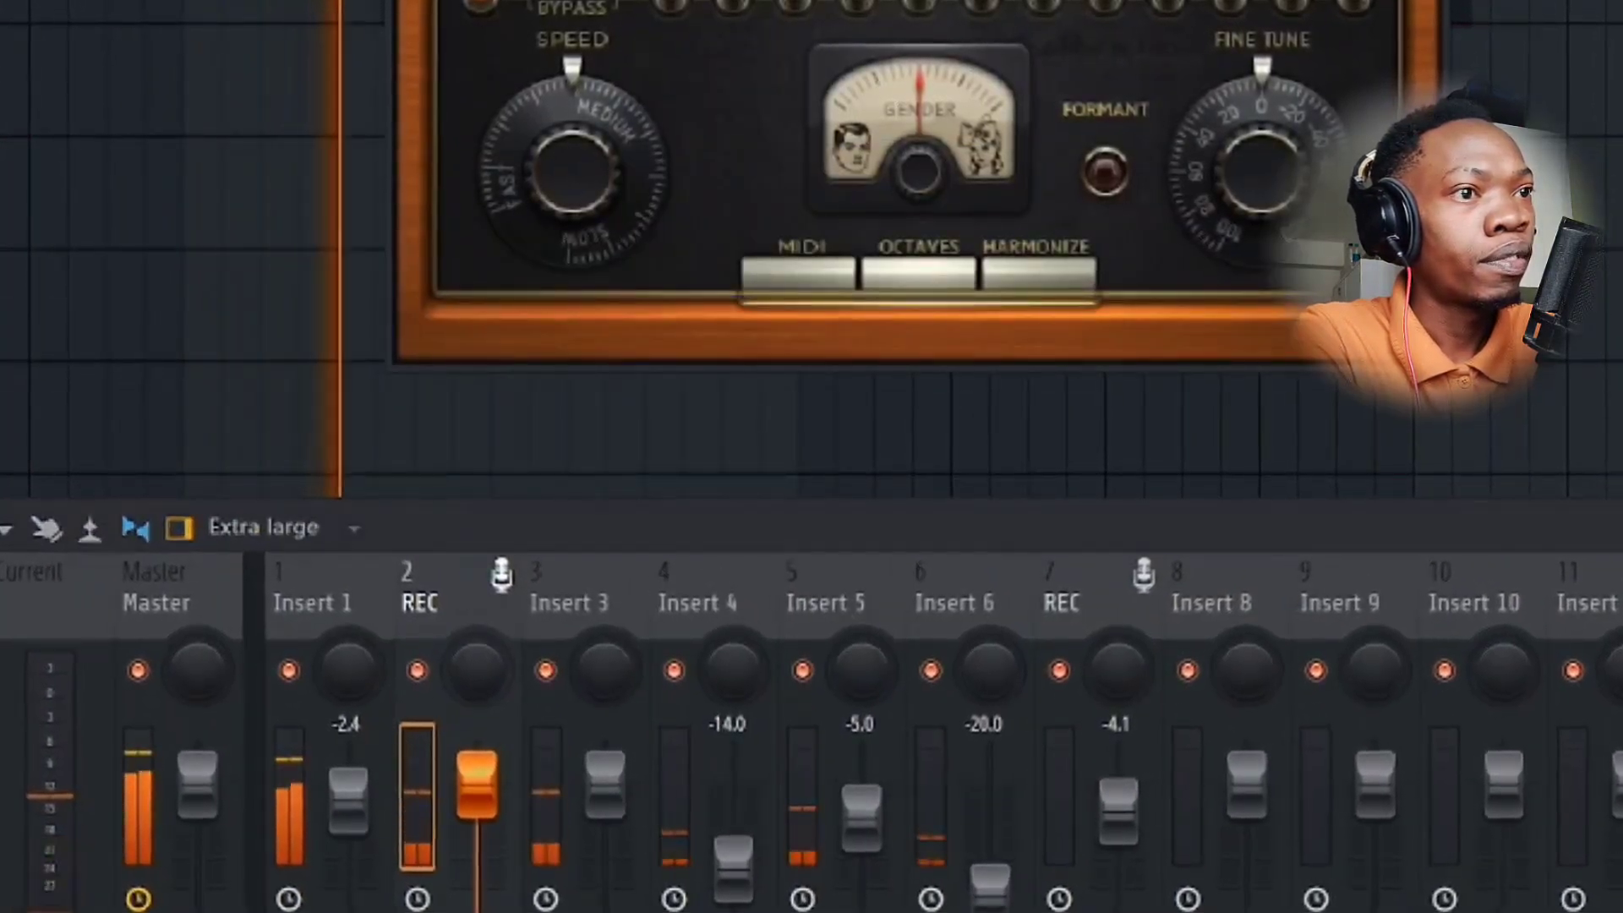
{"action": "left_click_drag", "start_coordinate": [920, 1], "coordinate": [944, 201]}
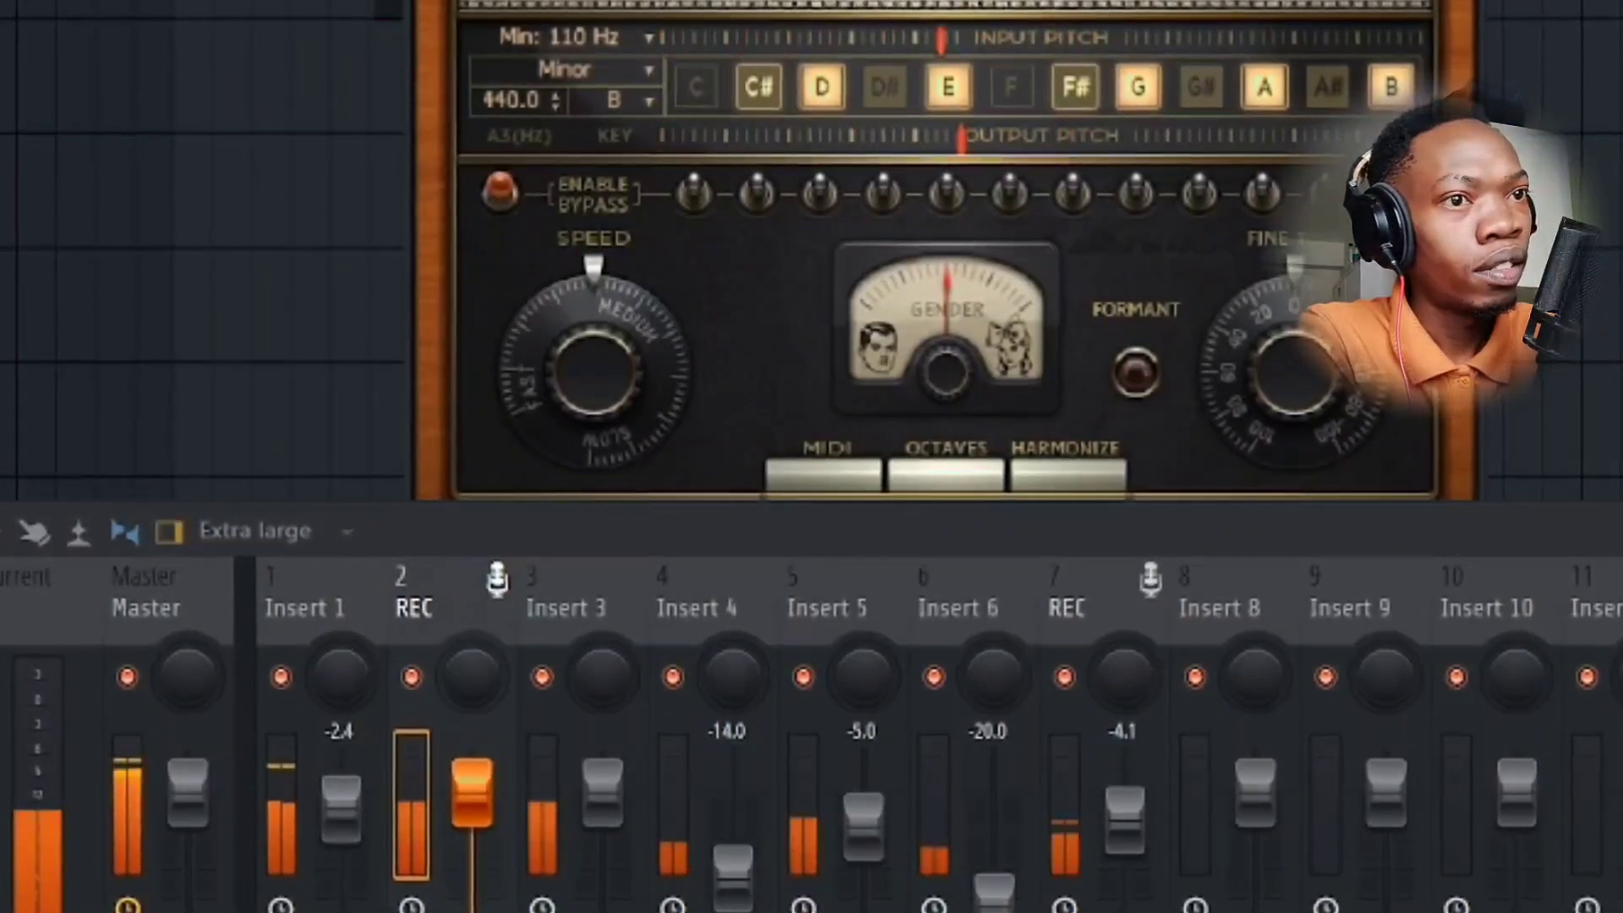
{"action": "key", "text": "Escape"}
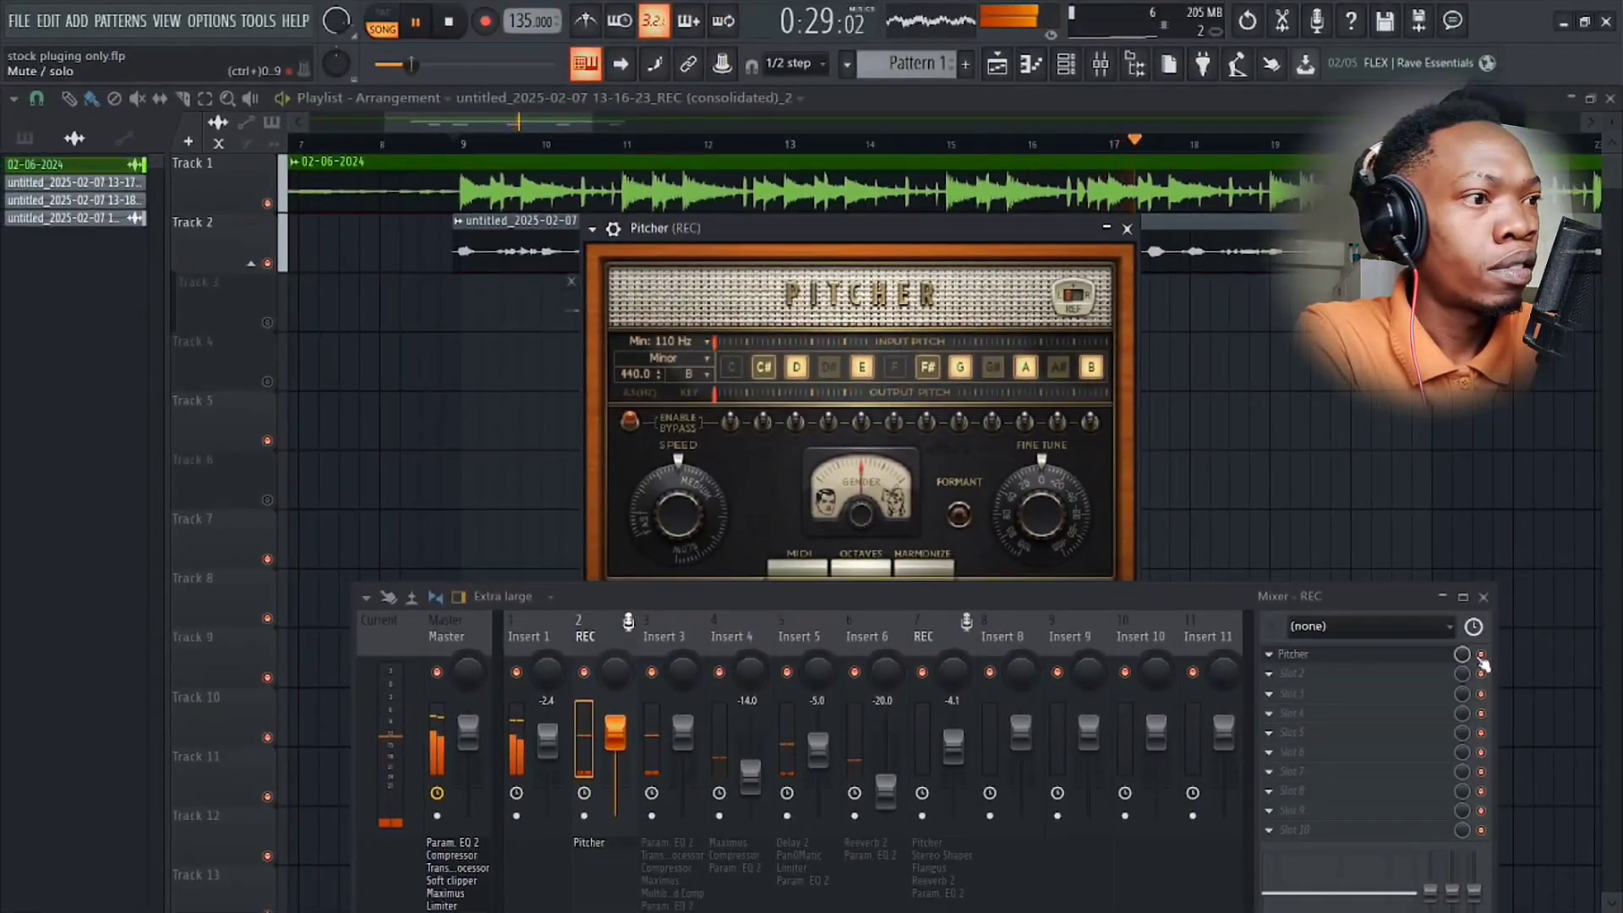
{"action": "left_click", "coordinate": [1481, 655]}
{"action": "key", "text": "space"}
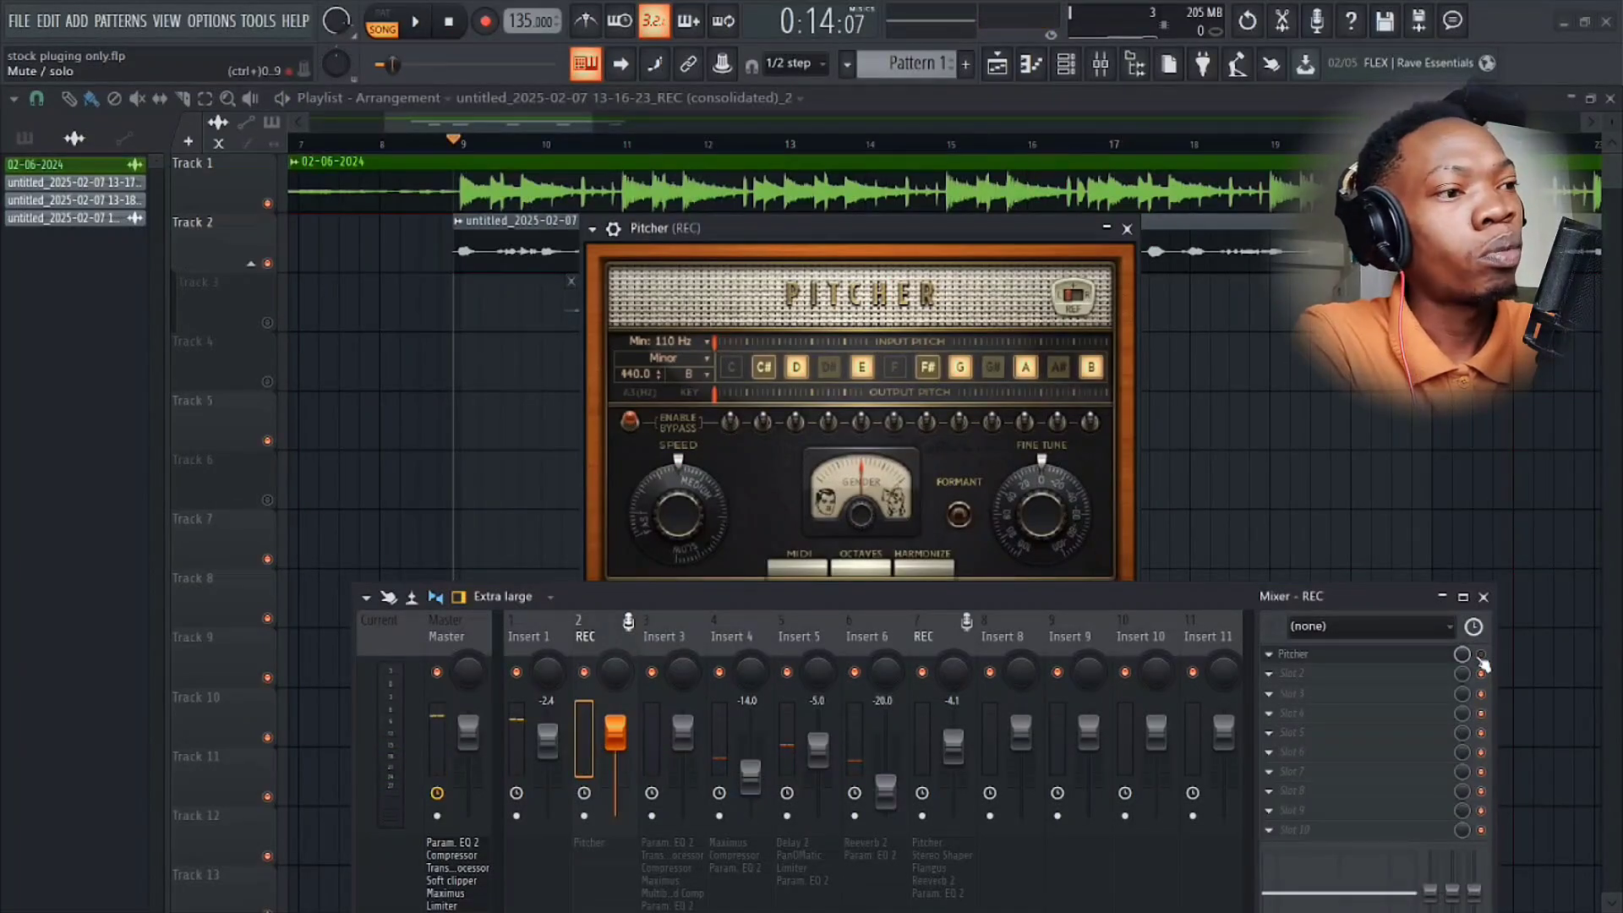
{"action": "key", "text": "space"}
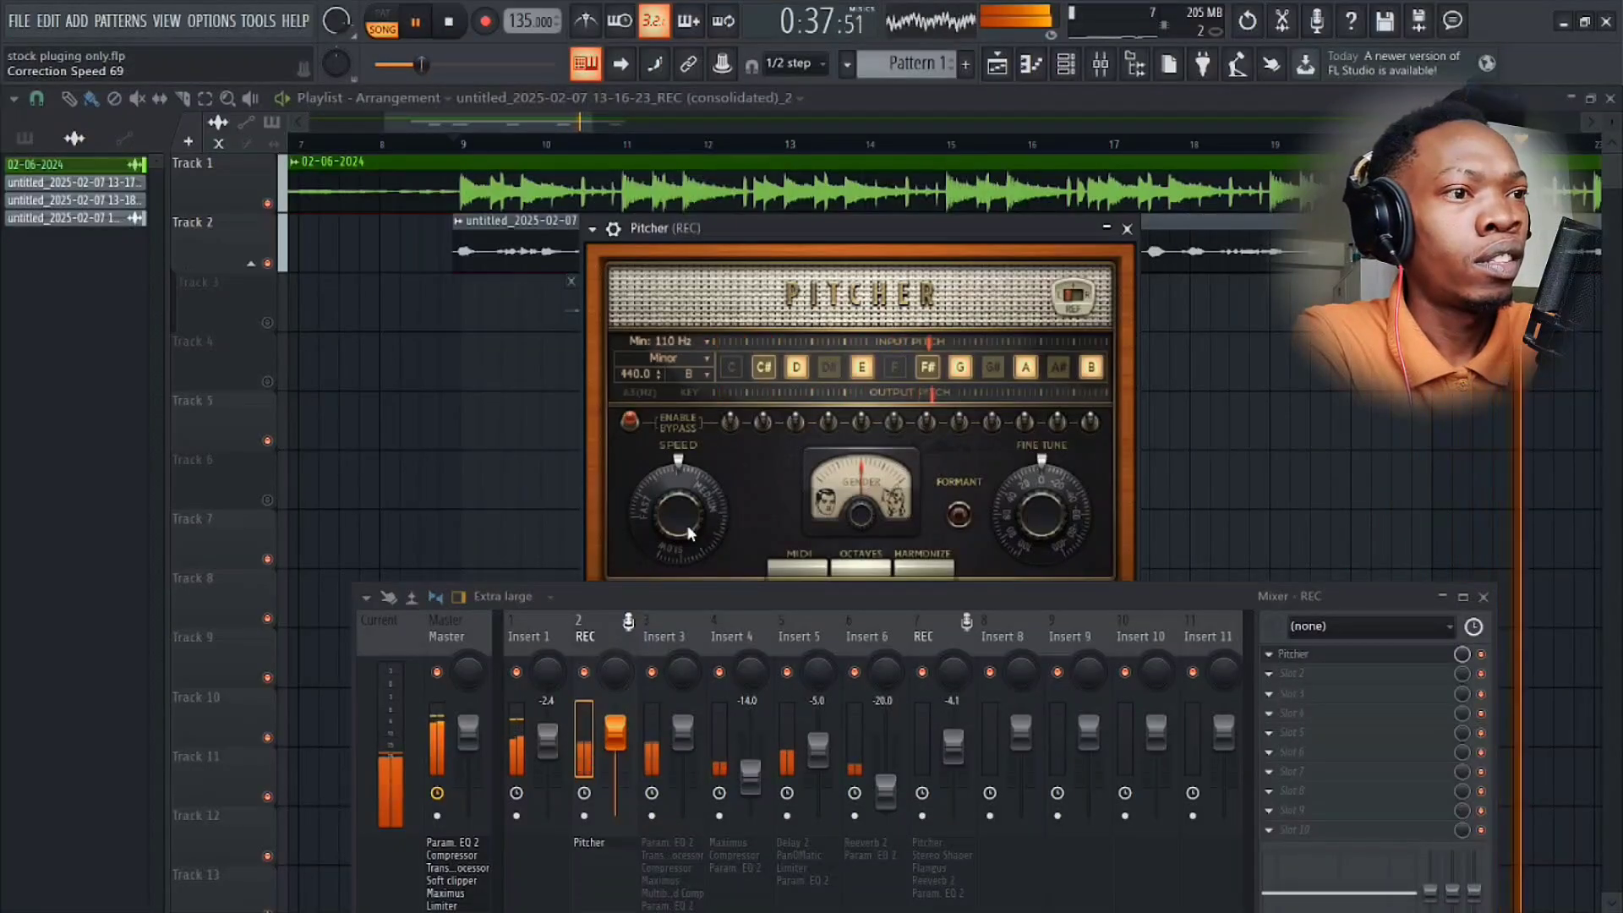
{"action": "key", "text": "space"}
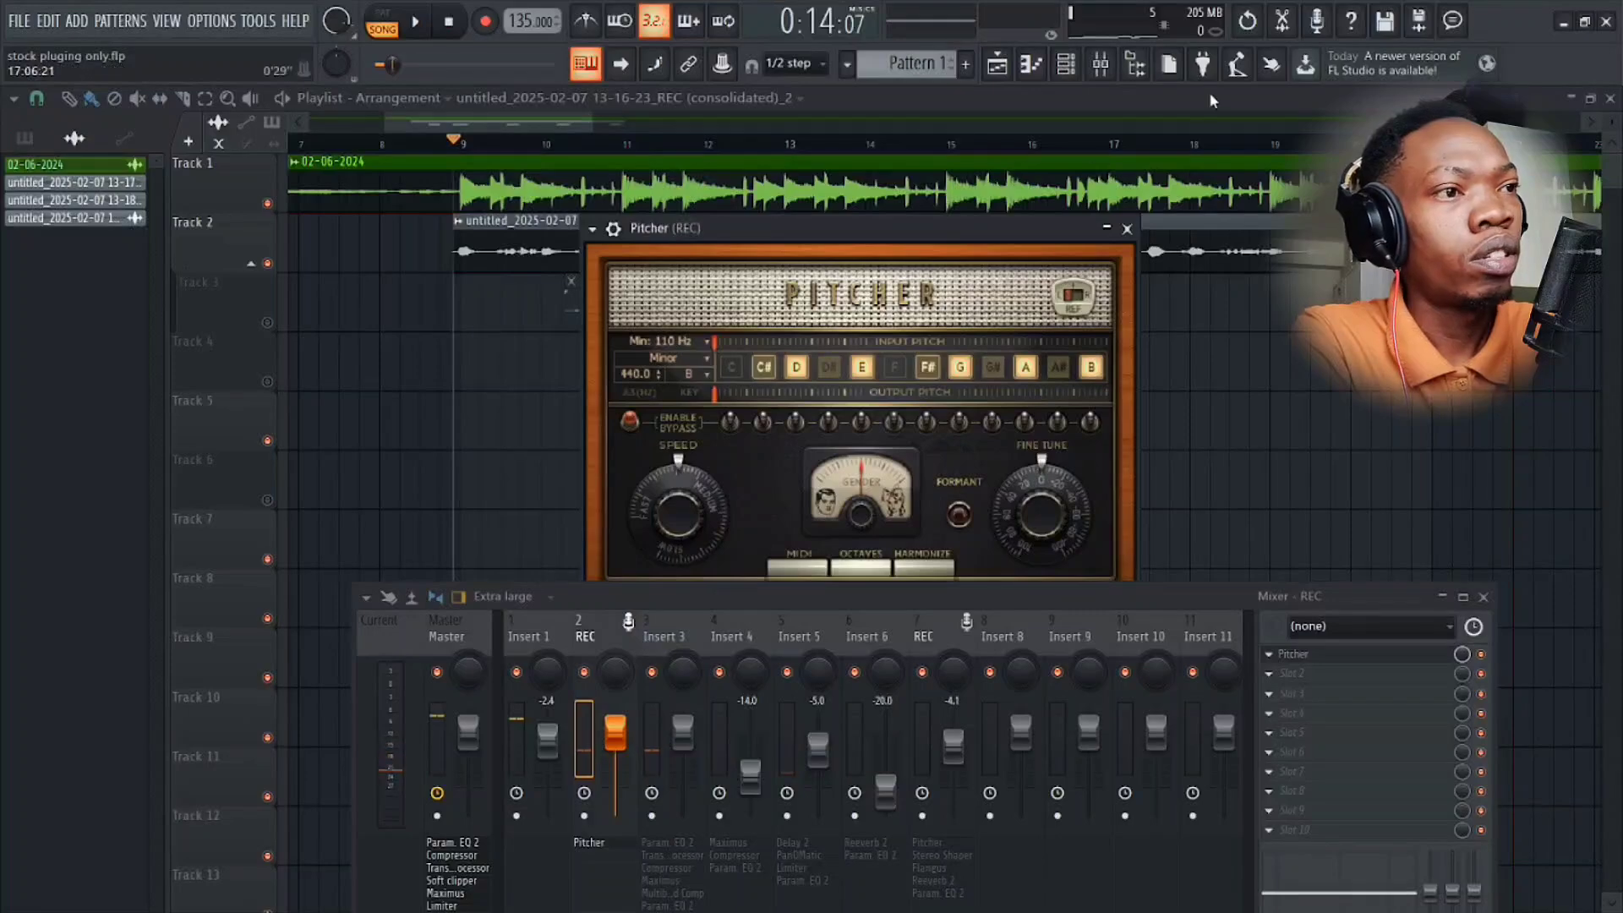
Close Pitcher and open the first Fruity parametric EQ 2 on Insert 3.
{"action": "left_click", "coordinate": [1127, 229]}
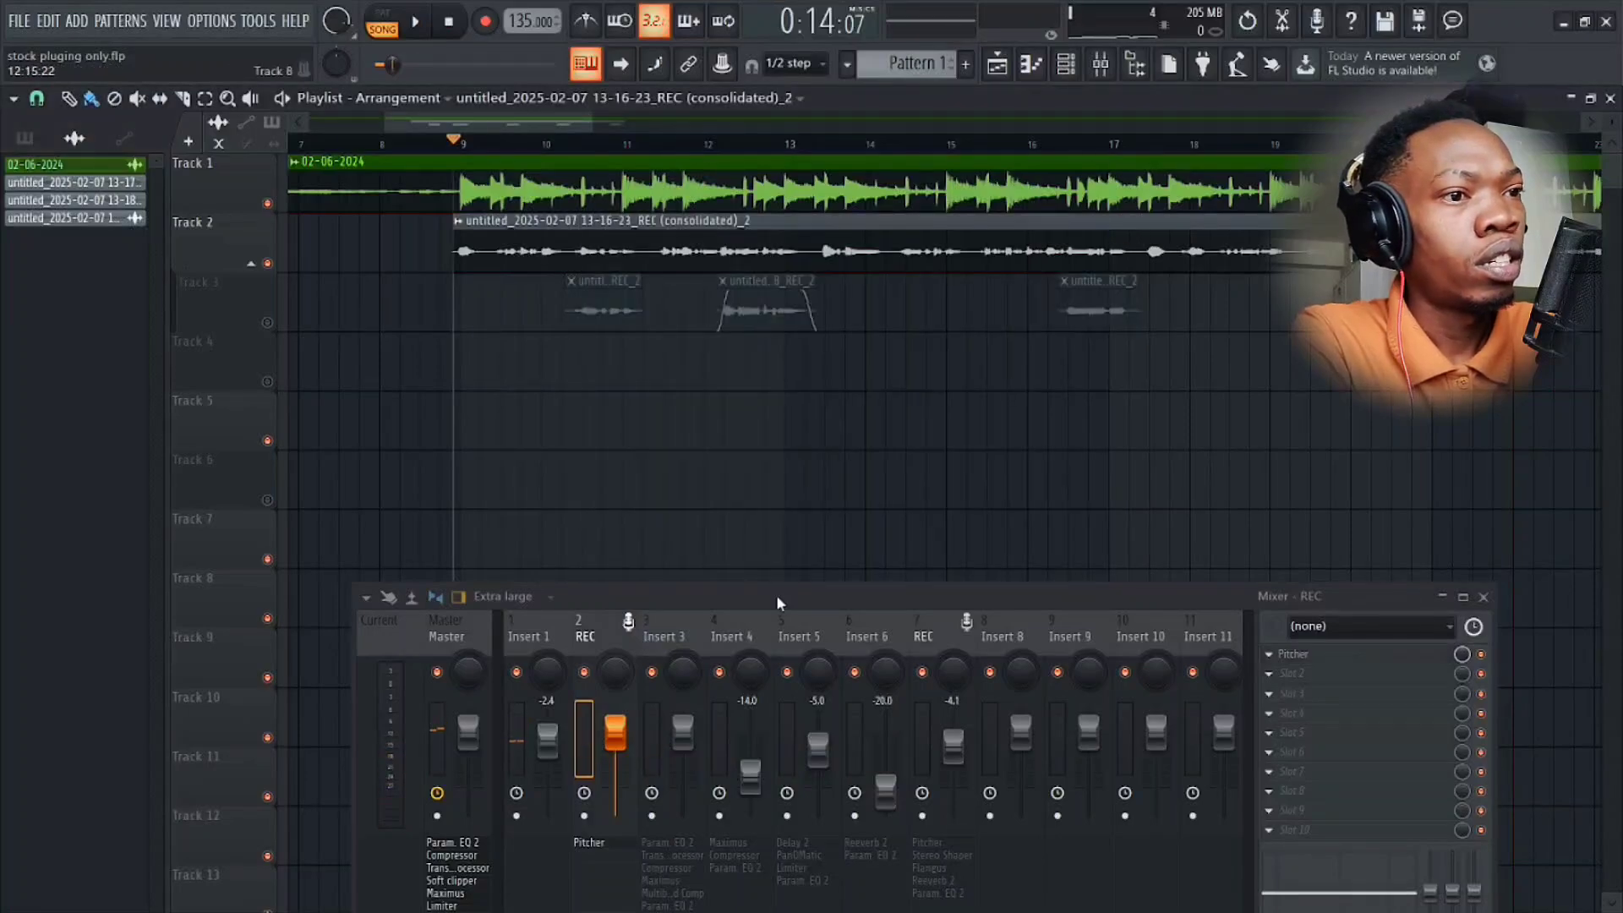
{"action": "left_click_drag", "start_coordinate": [776, 600], "coordinate": [739, 309]}
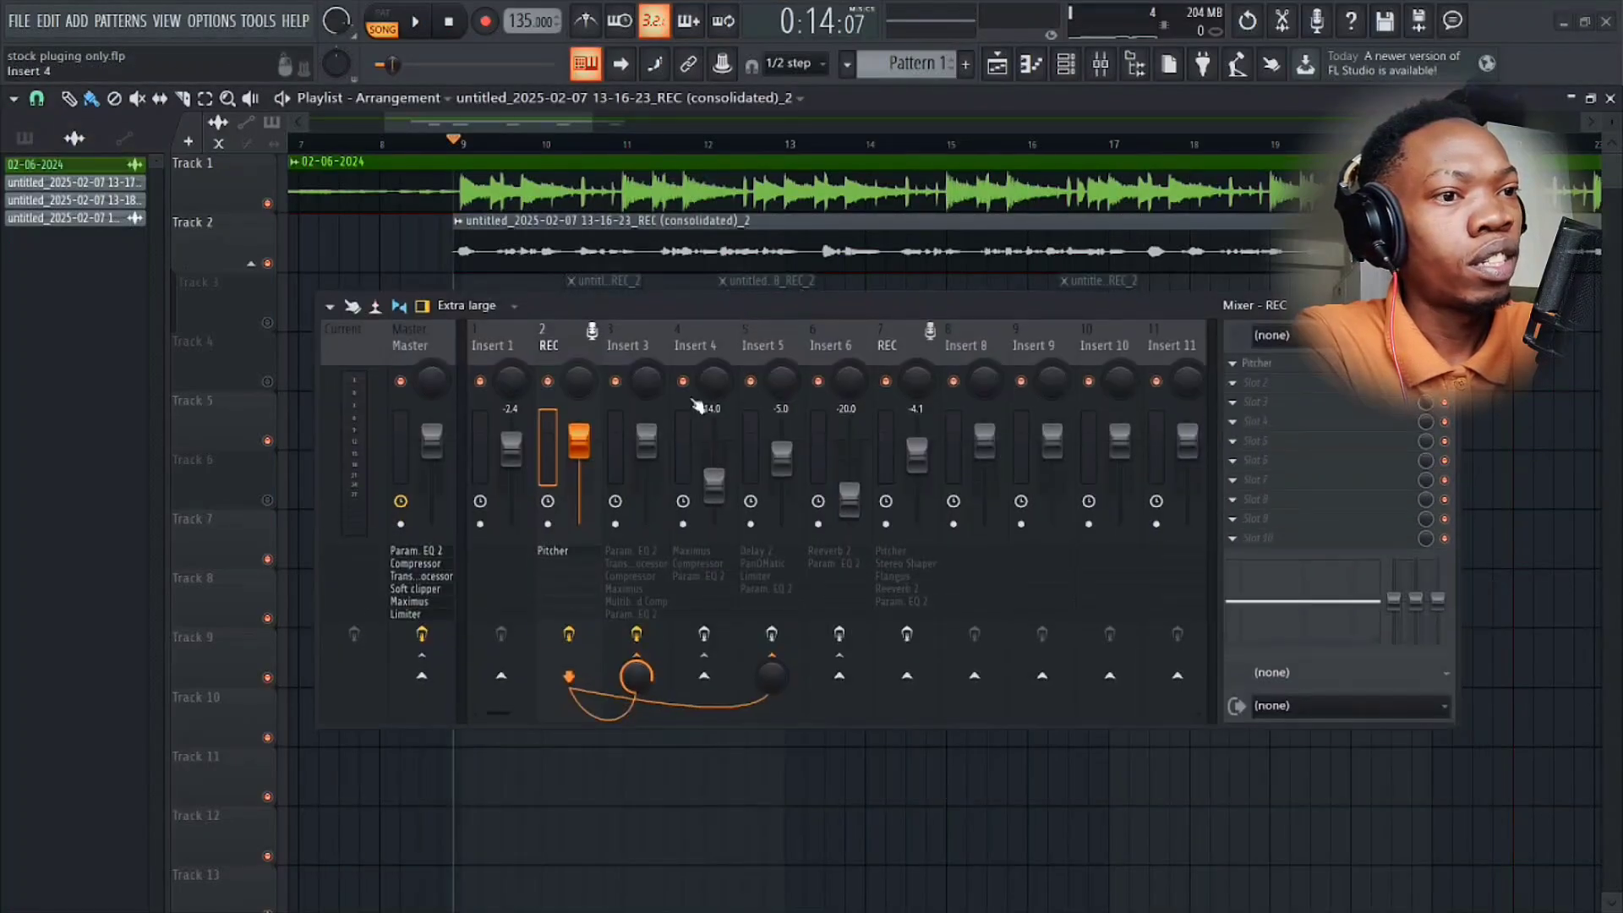
{"action": "left_click", "coordinate": [618, 339]}
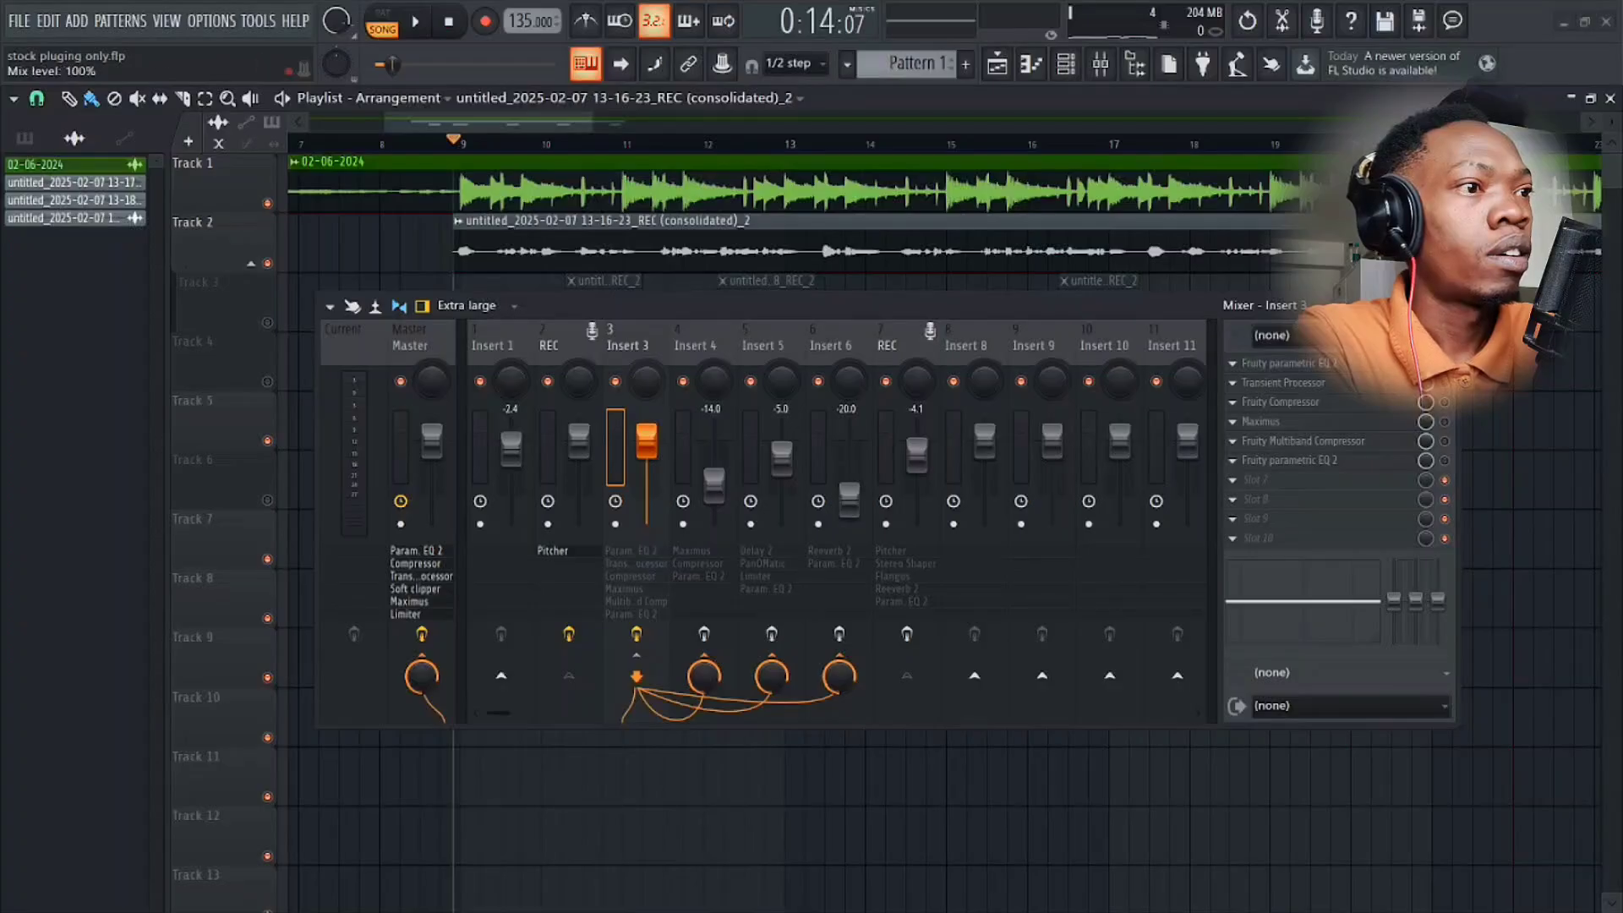
{"action": "left_click", "coordinate": [1357, 371]}
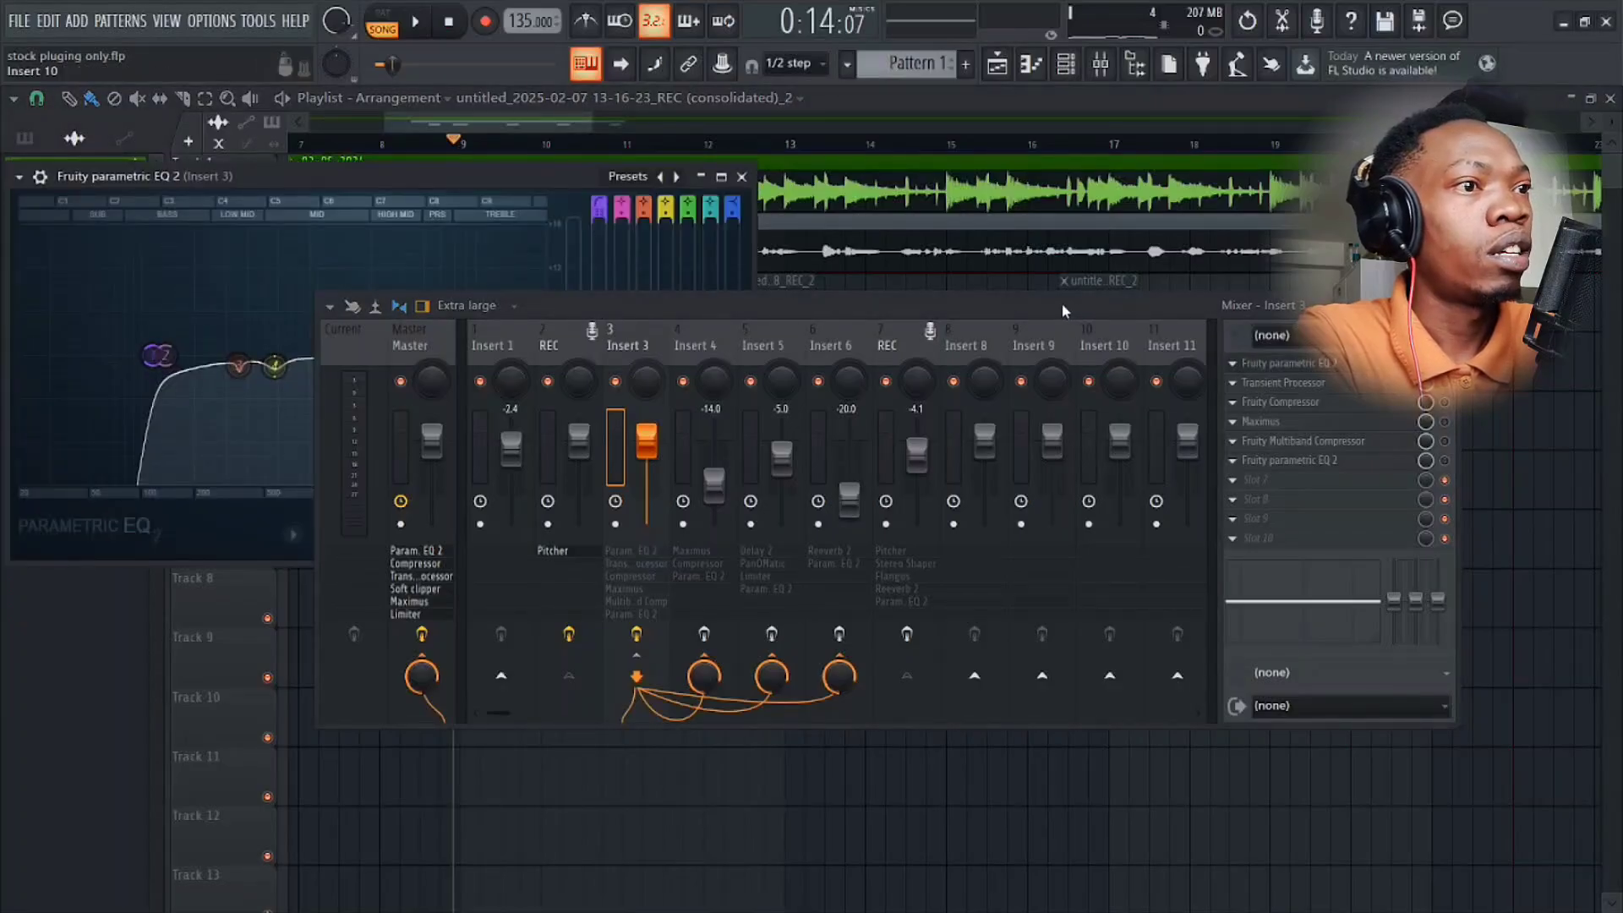
Arrange the mixer and equalizer windows so that the equalizer's curve and band controls are uncovered.
{"action": "left_click_drag", "start_coordinate": [1061, 303], "coordinate": [1049, 476]}
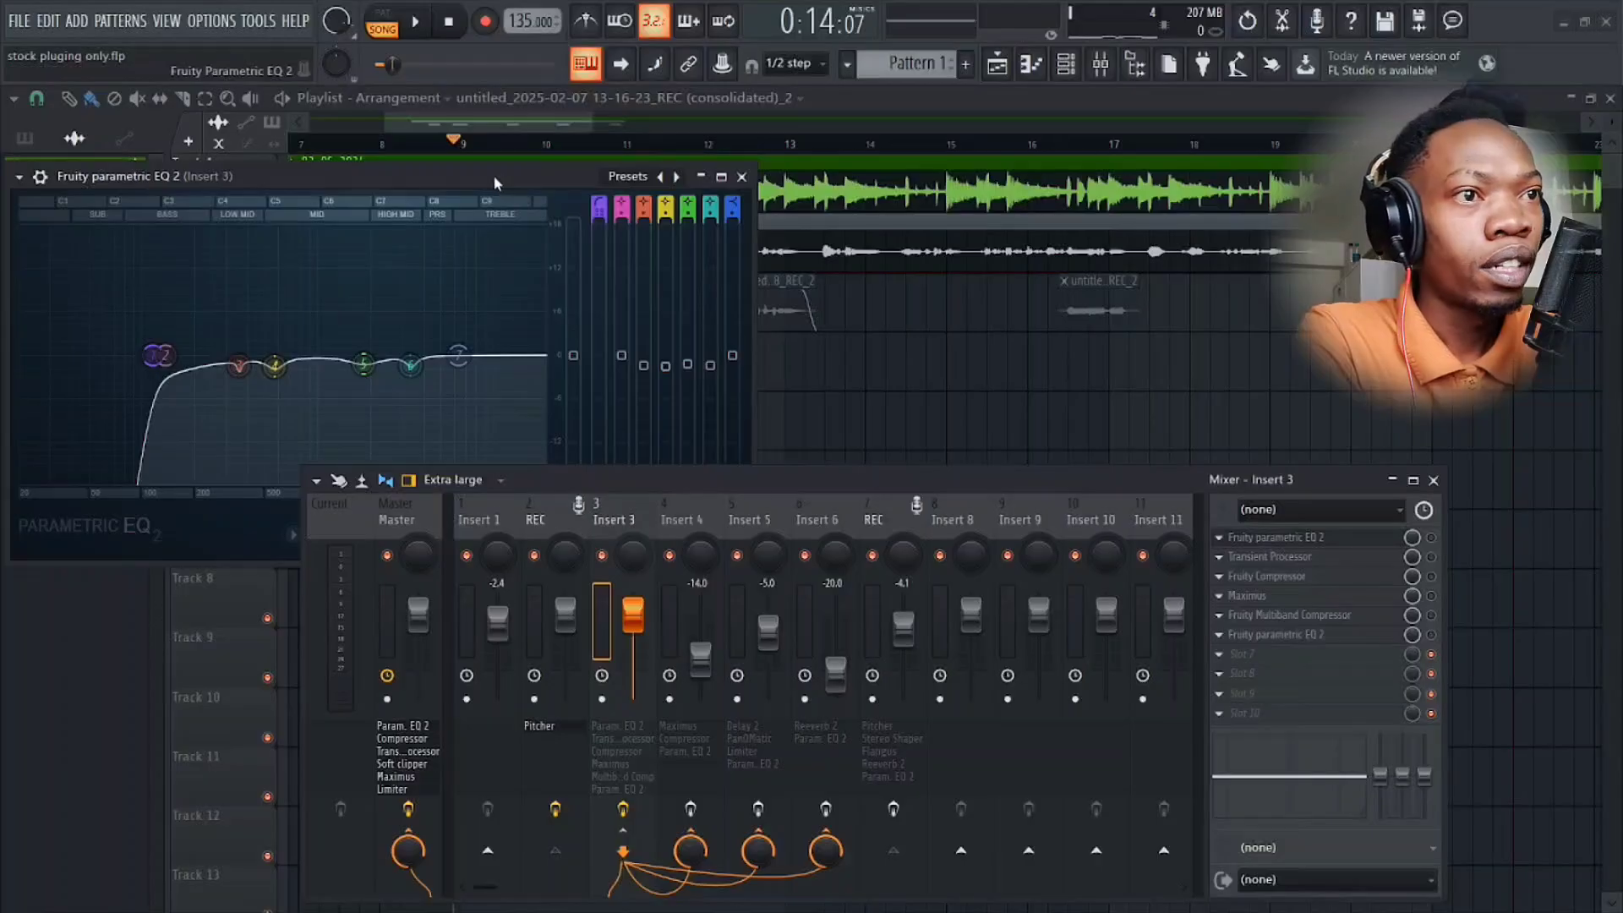
{"action": "left_click_drag", "start_coordinate": [494, 182], "coordinate": [1061, 149]}
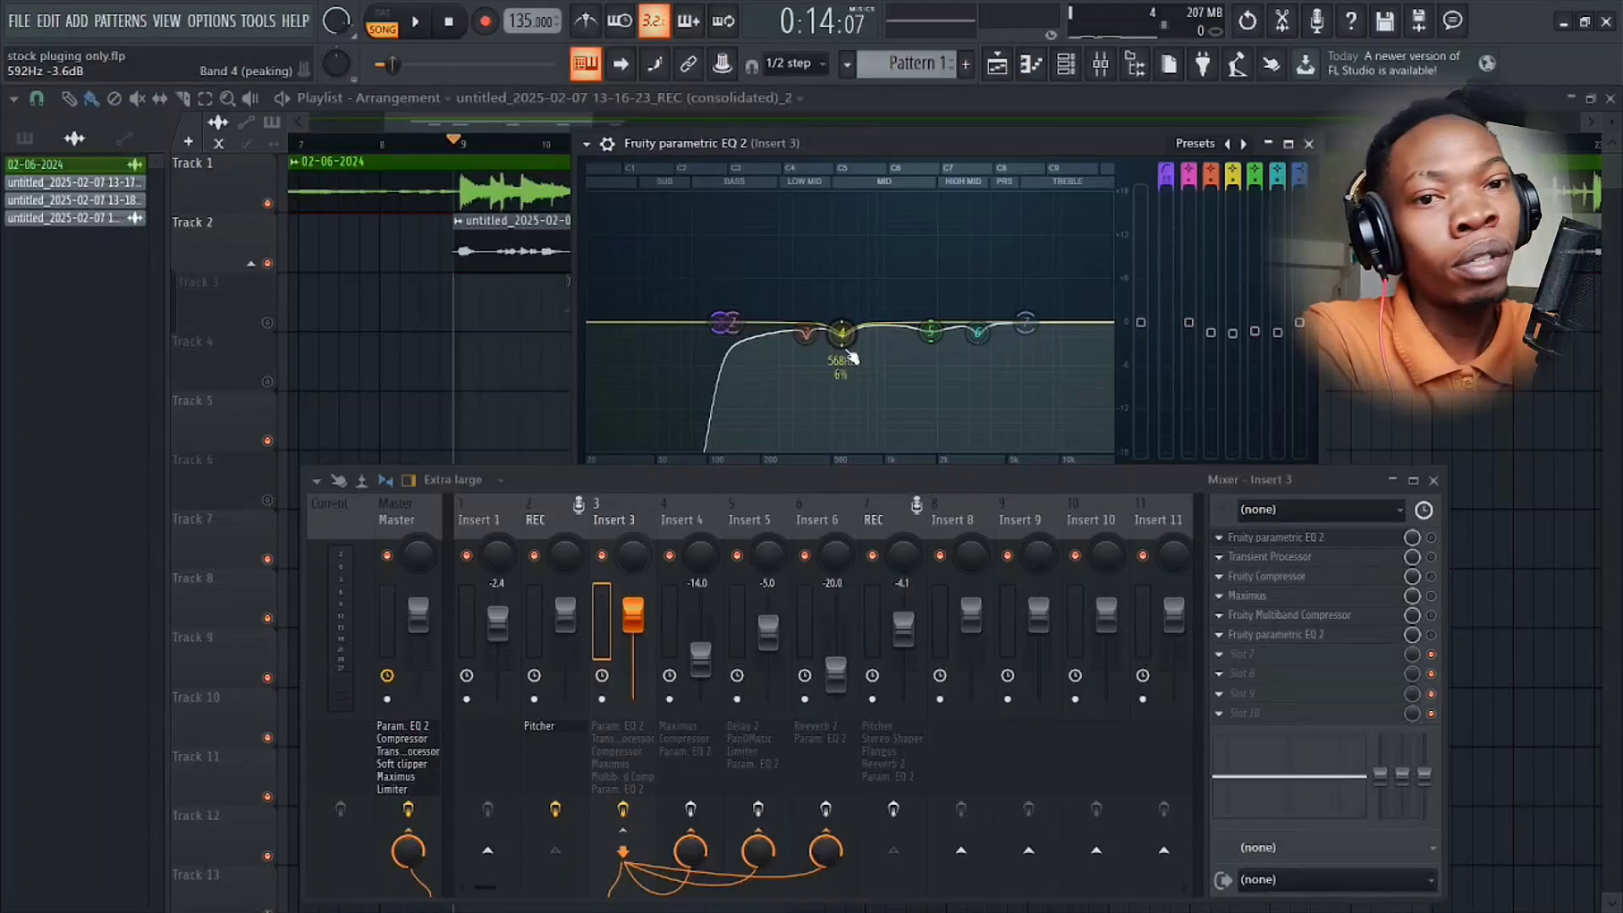
{"action": "left_click_drag", "start_coordinate": [890, 478], "coordinate": [885, 532]}
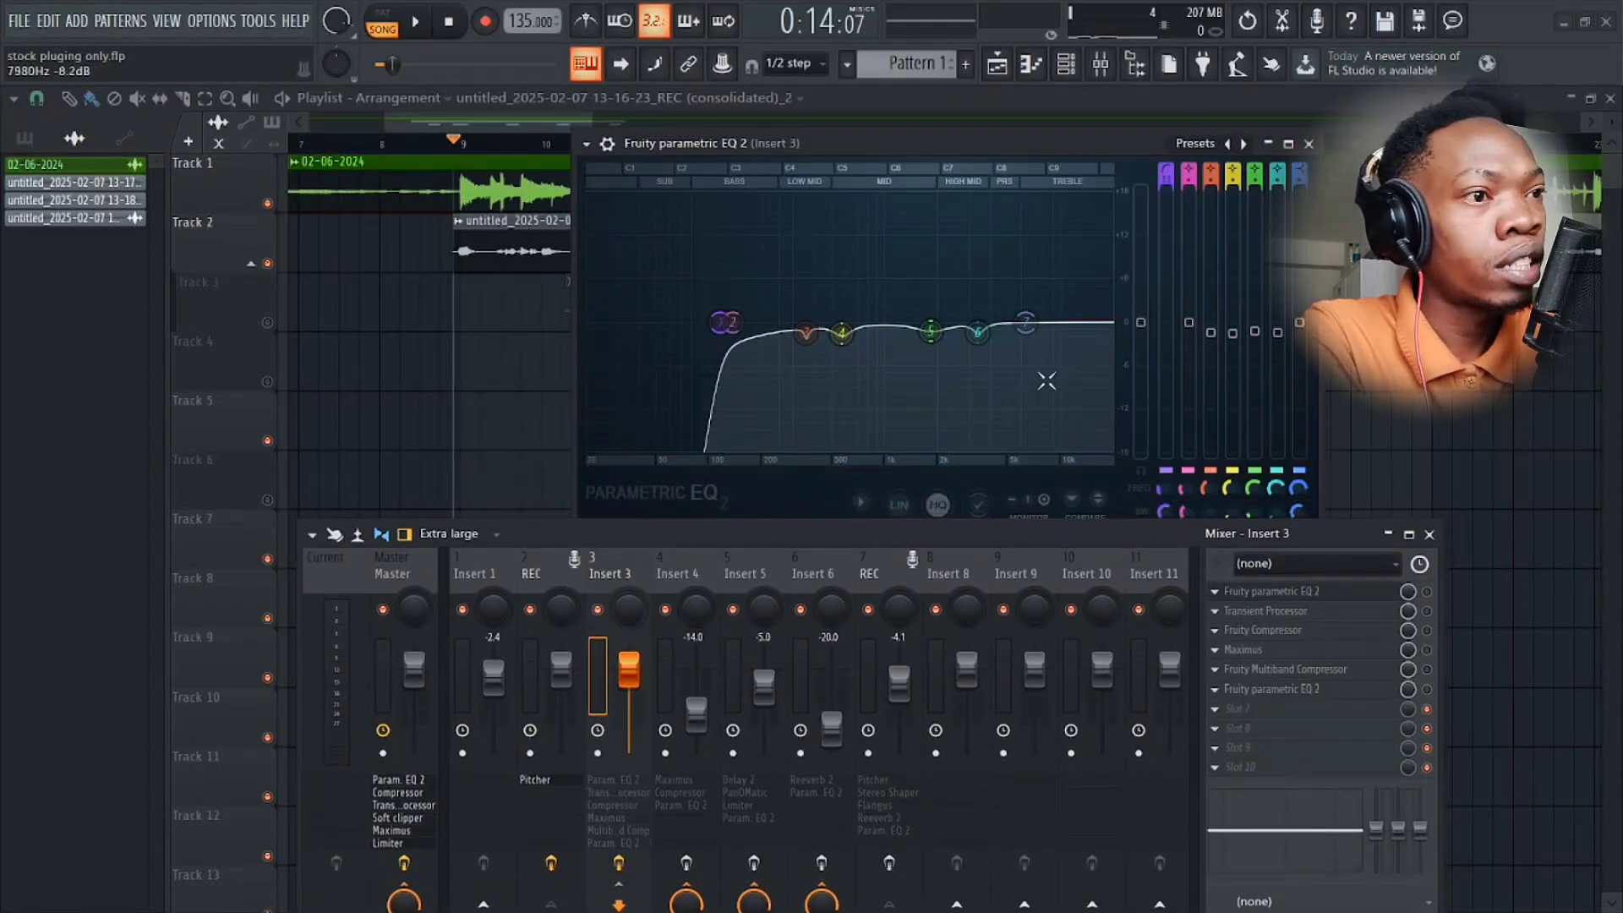
{"action": "left_click_drag", "start_coordinate": [1003, 535], "coordinate": [1049, 554]}
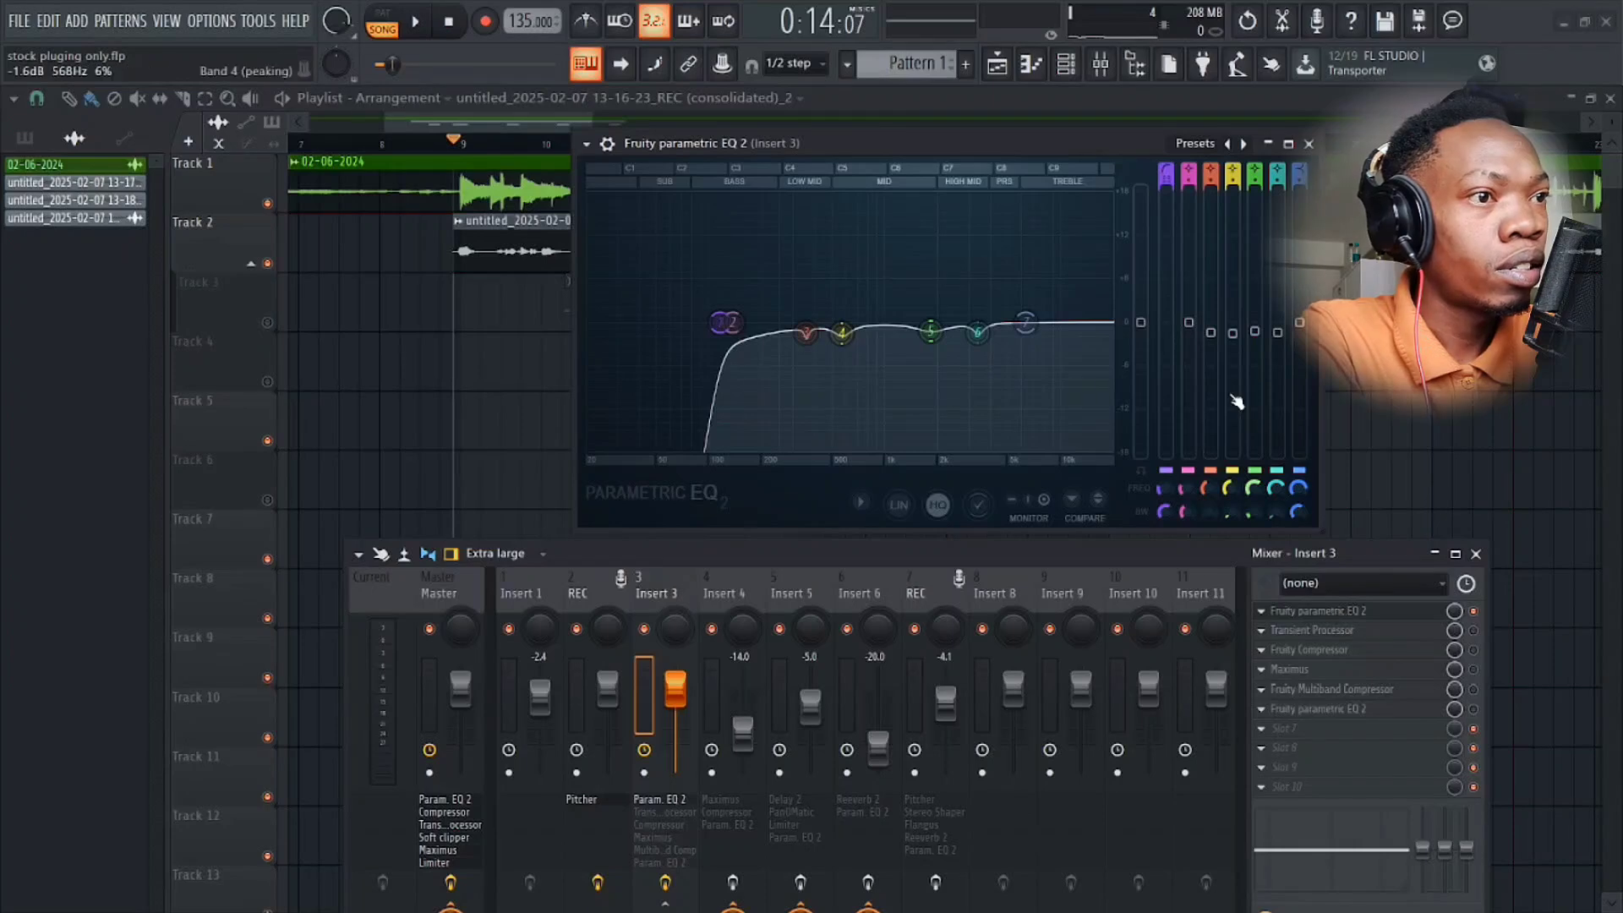
Play the song with Insert 3's first Fruity parametric EQ 2 on and off to compare the vocal's tone.
{"action": "key", "text": "space"}
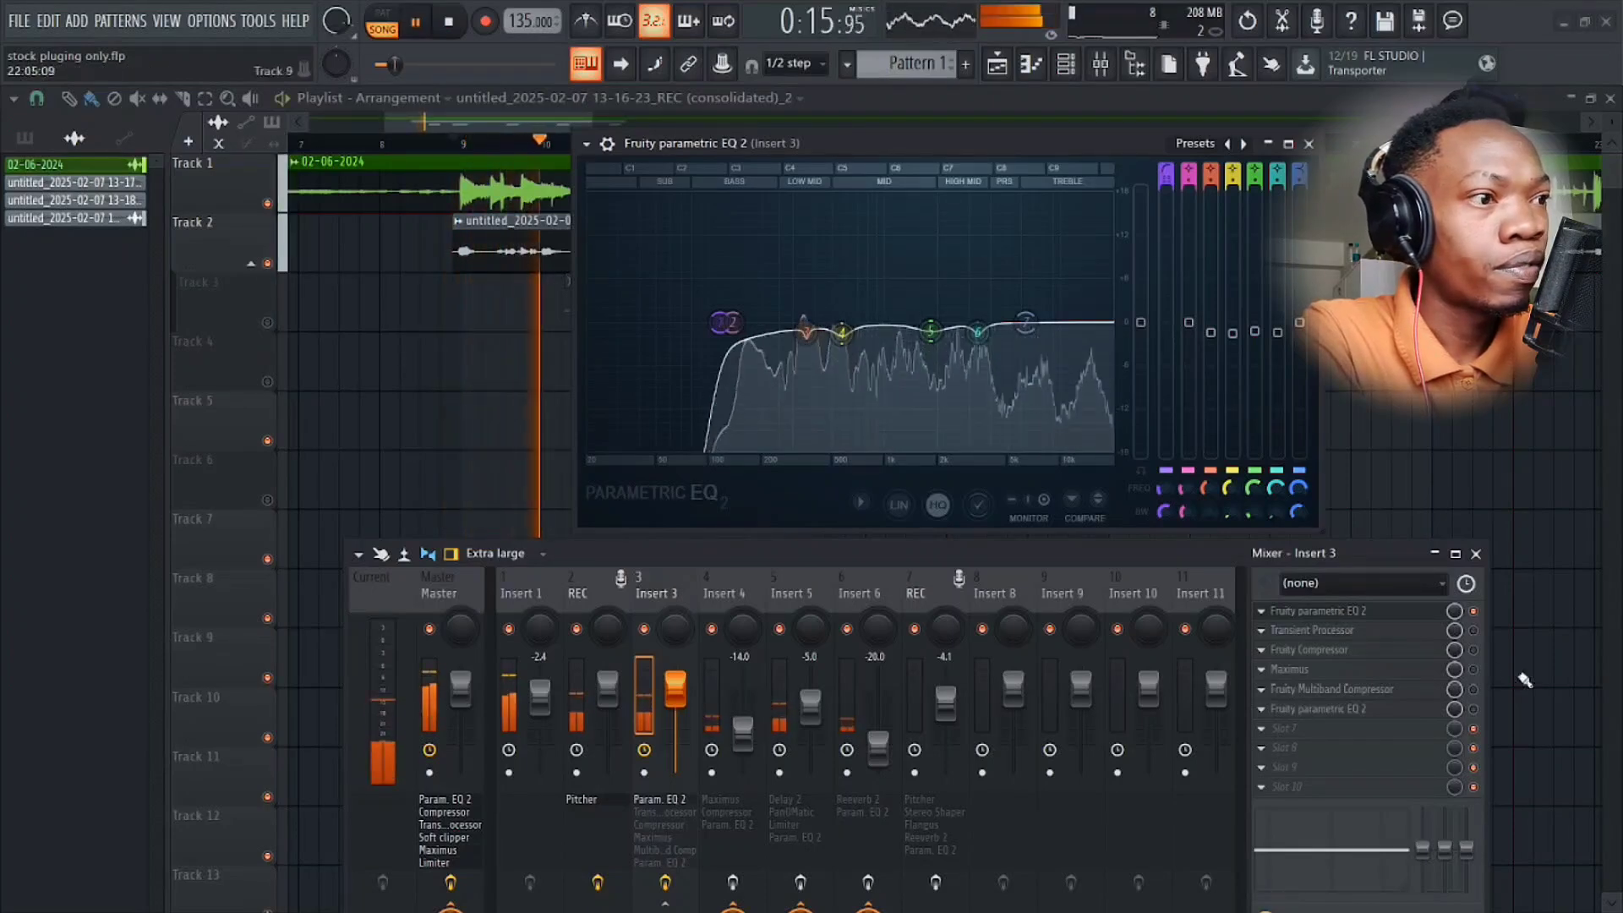
{"action": "left_click", "coordinate": [1474, 613]}
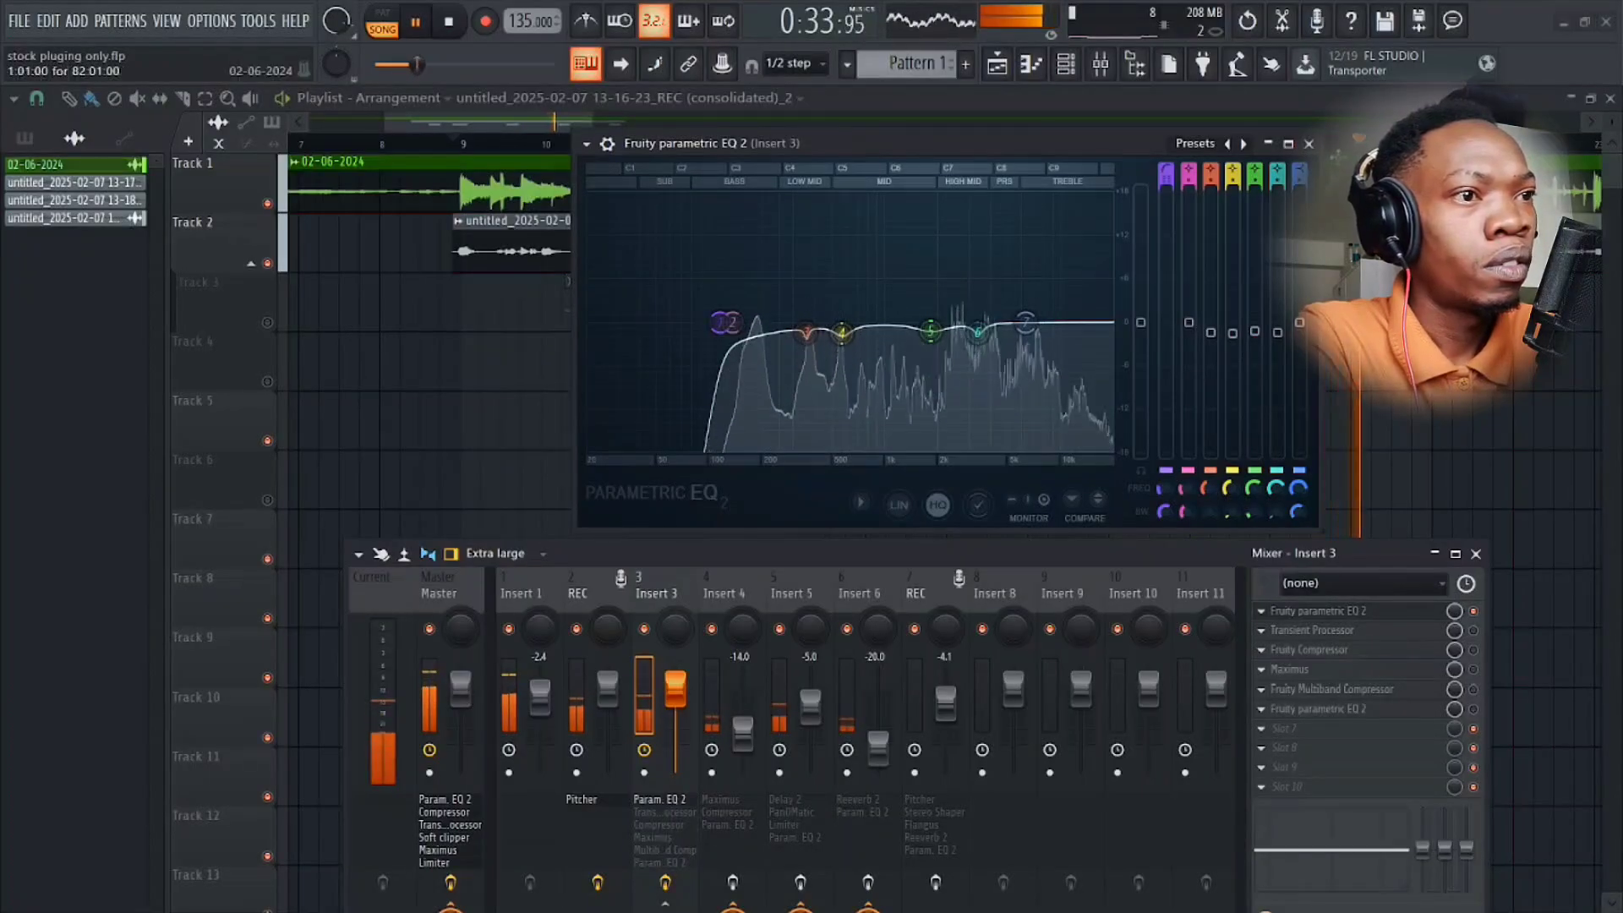
{"action": "key", "text": "space"}
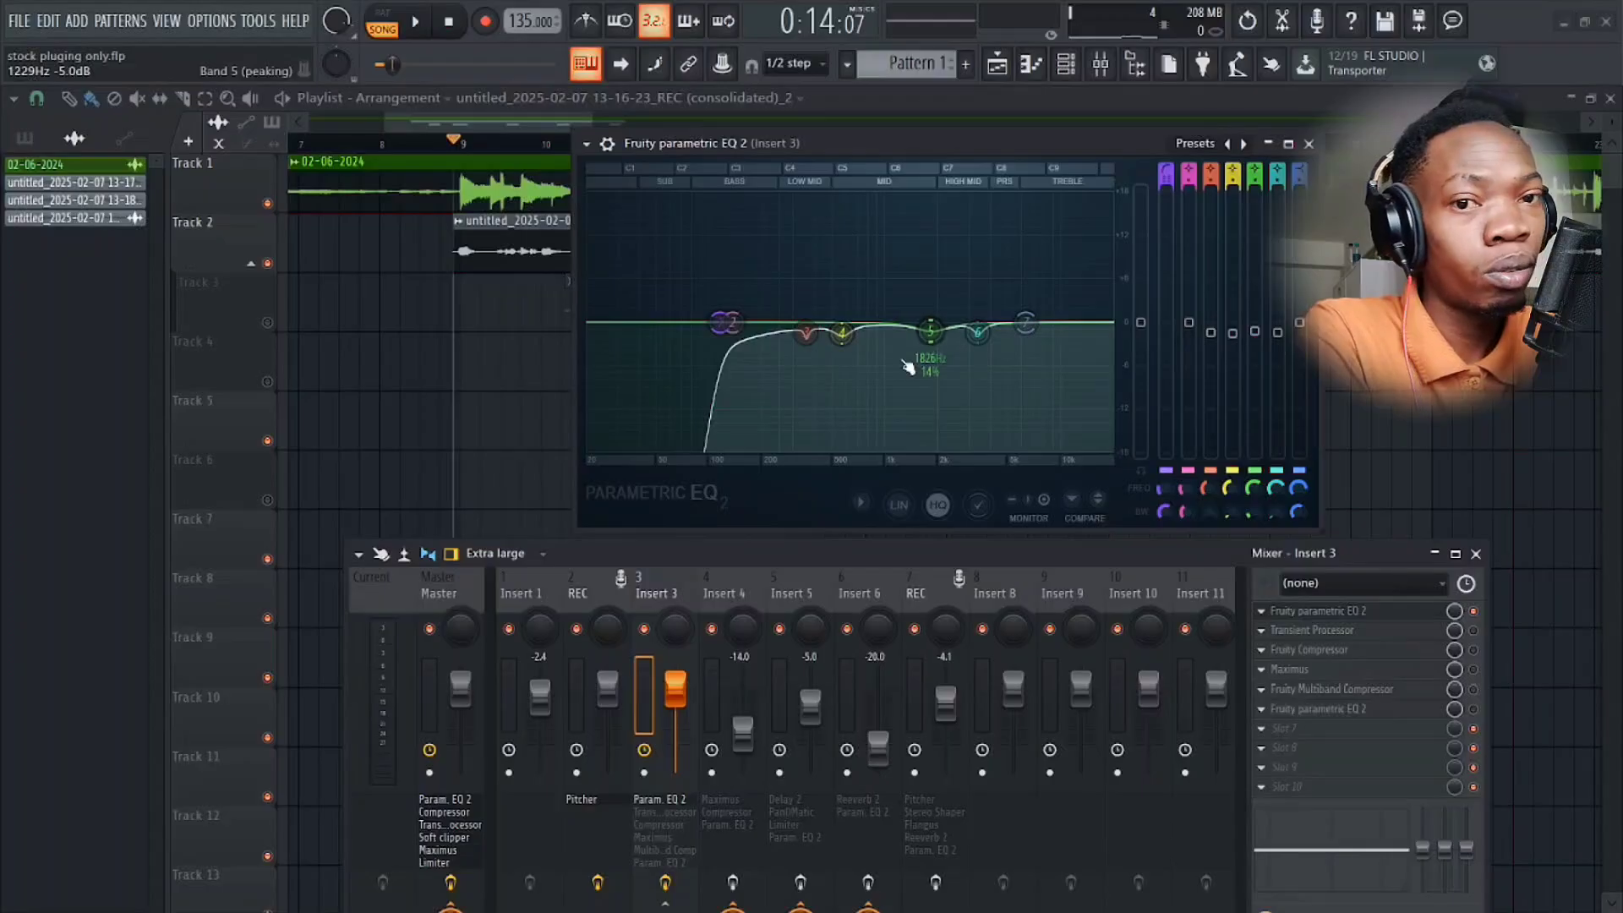
{"action": "key", "text": "space"}
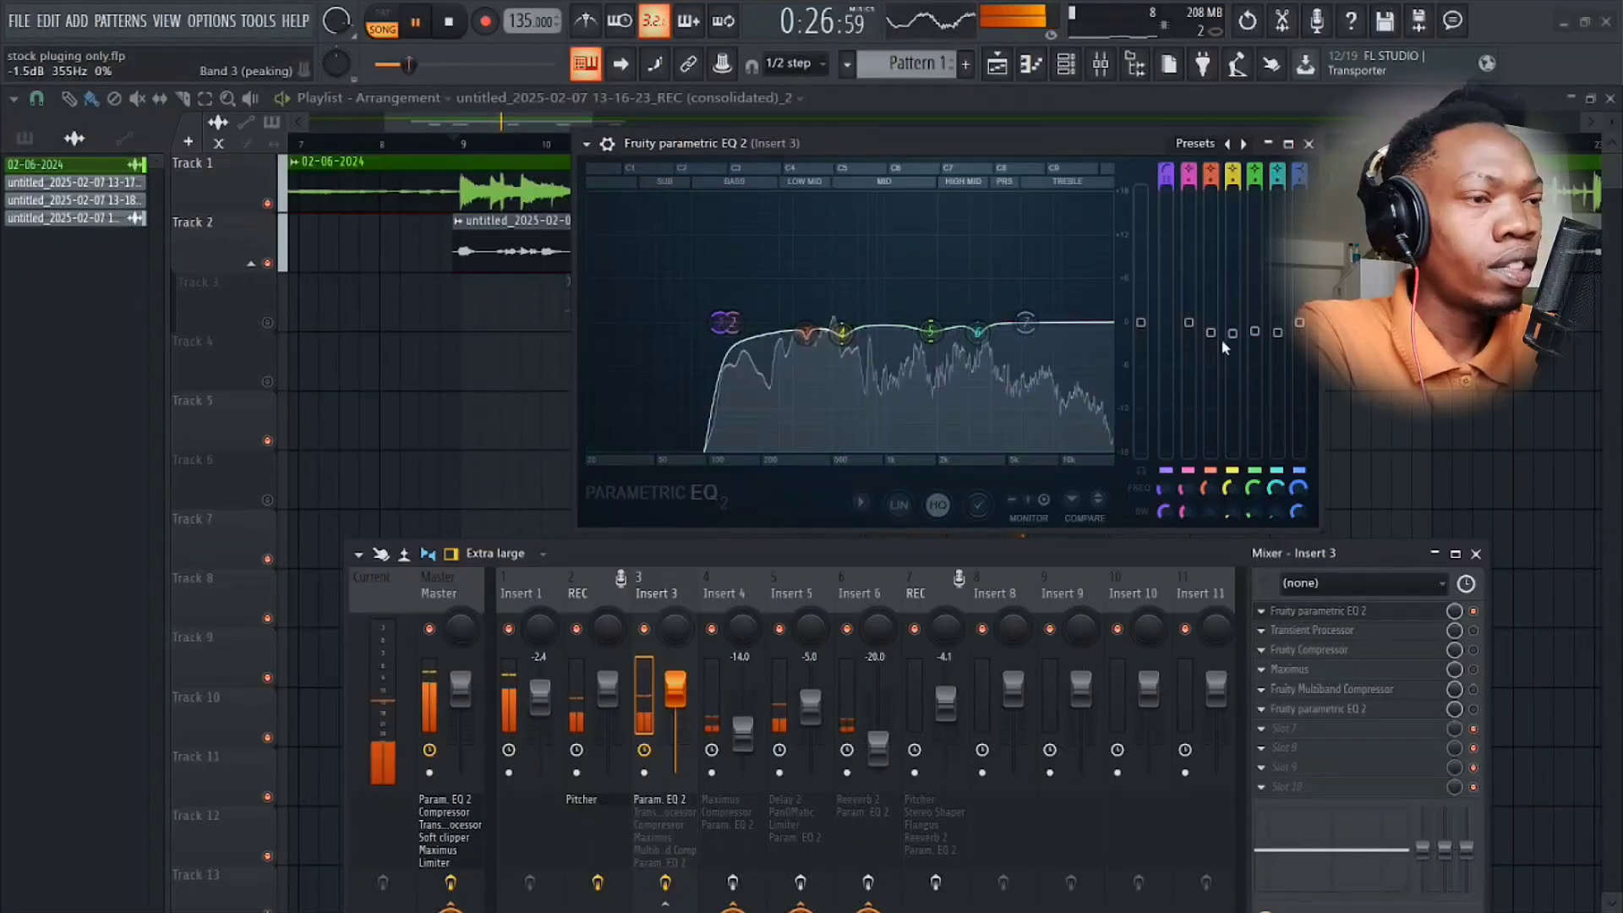
{"action": "key", "text": "space"}
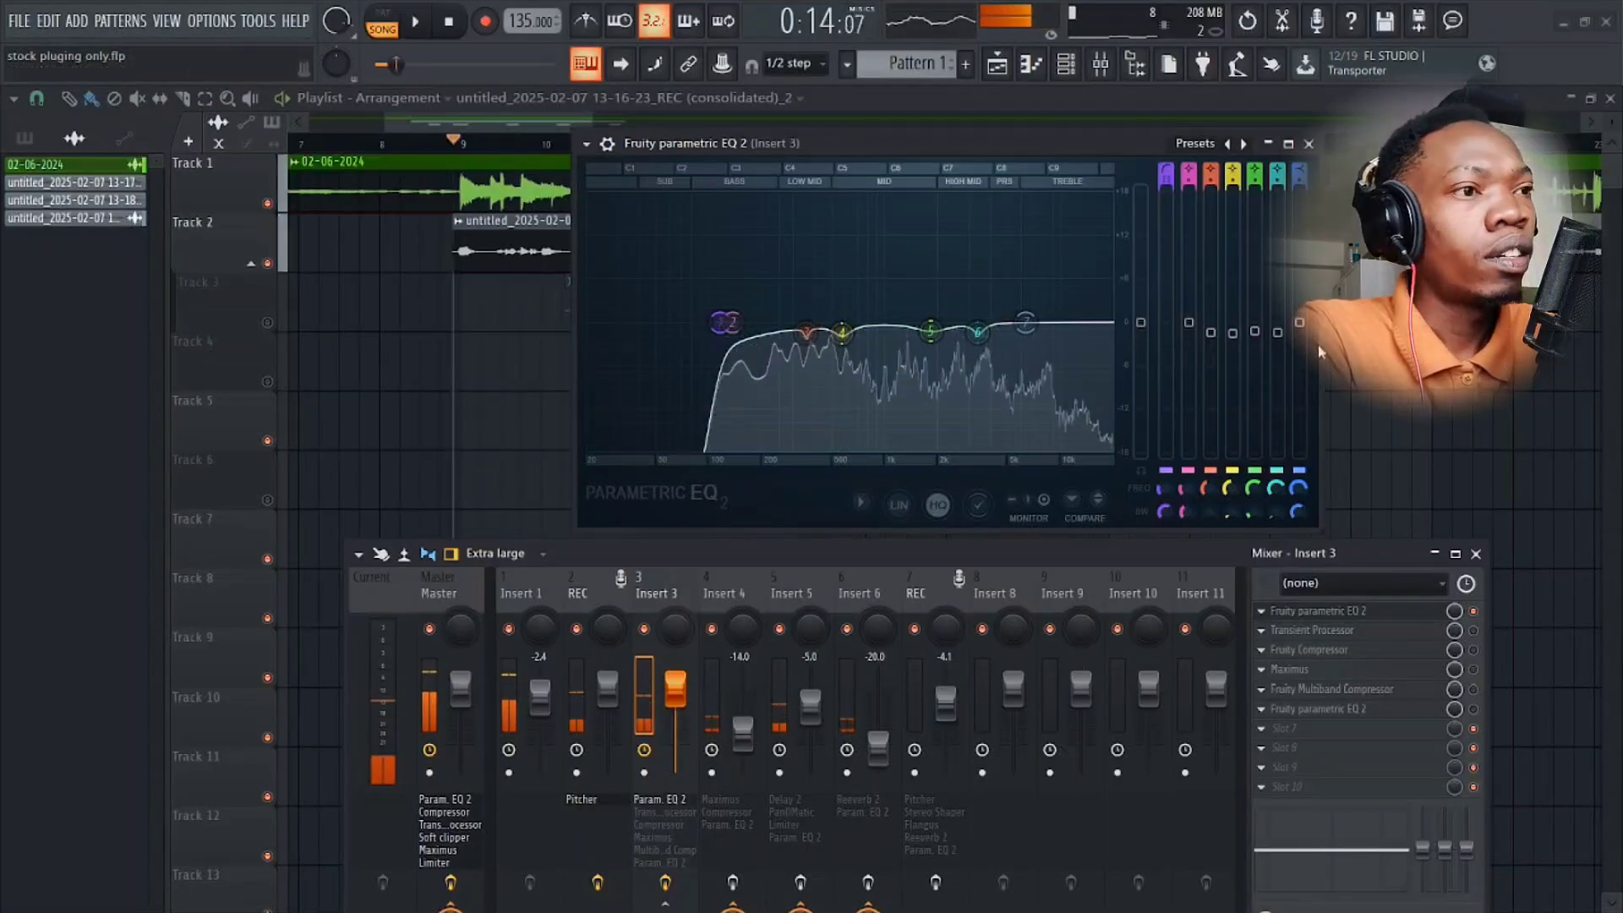
Enable Transient Processor on Insert 3, close Fruity parametric EQ 2, and open Transient Processor in clear view above the mixer.
{"action": "left_click", "coordinate": [1473, 632]}
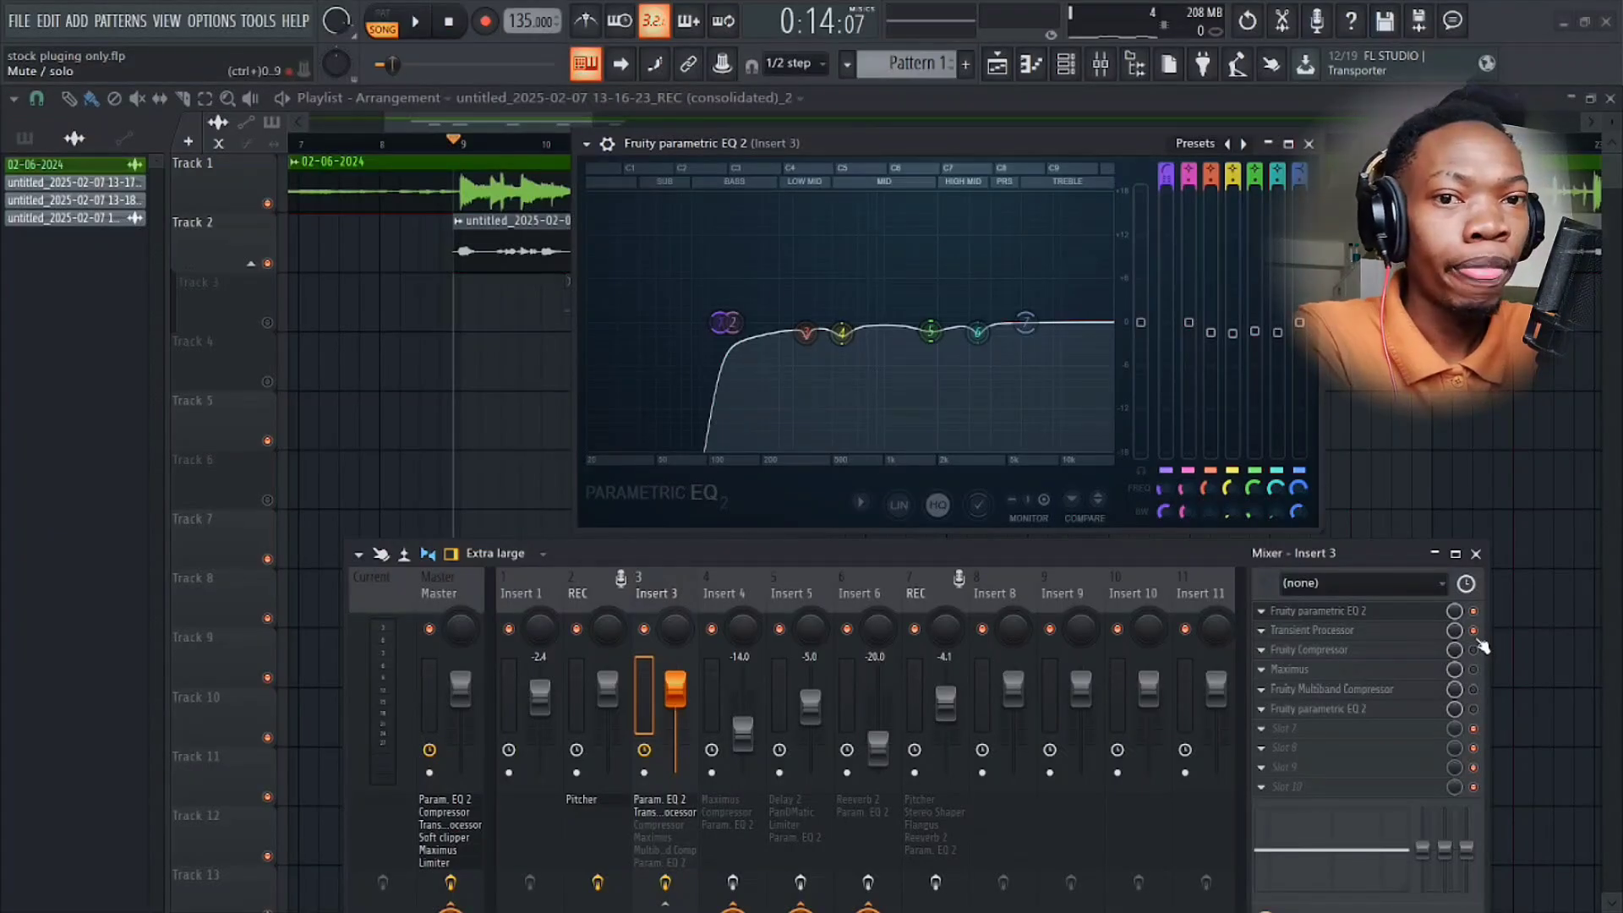
{"action": "left_click", "coordinate": [1309, 143]}
{"action": "left_click", "coordinate": [1323, 631]}
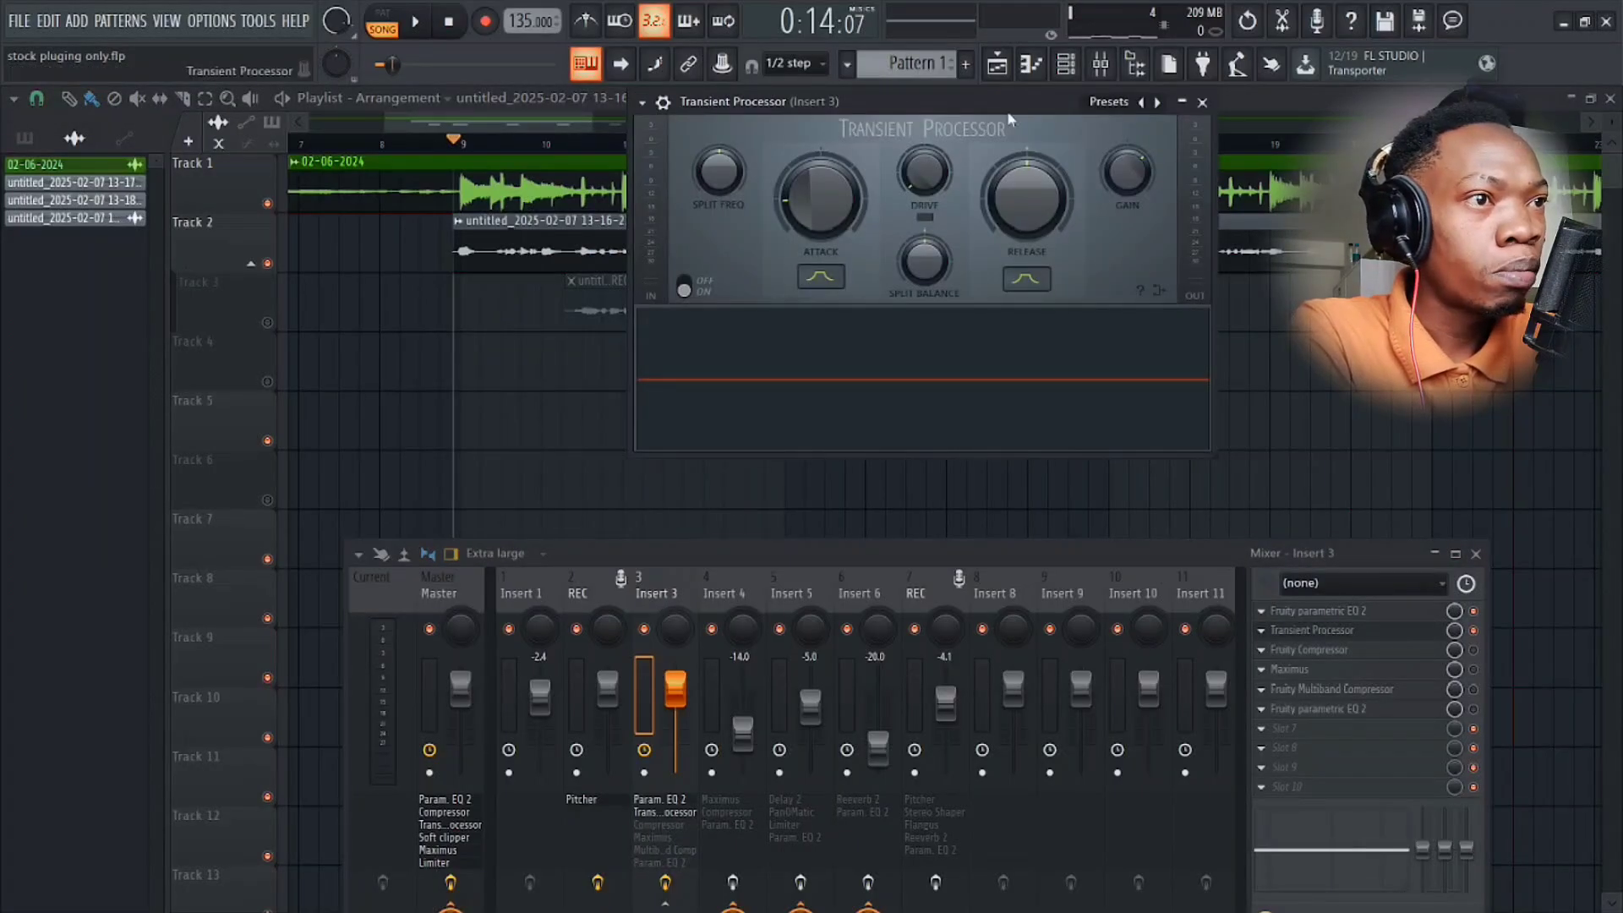
{"action": "left_click_drag", "start_coordinate": [945, 108], "coordinate": [975, 178]}
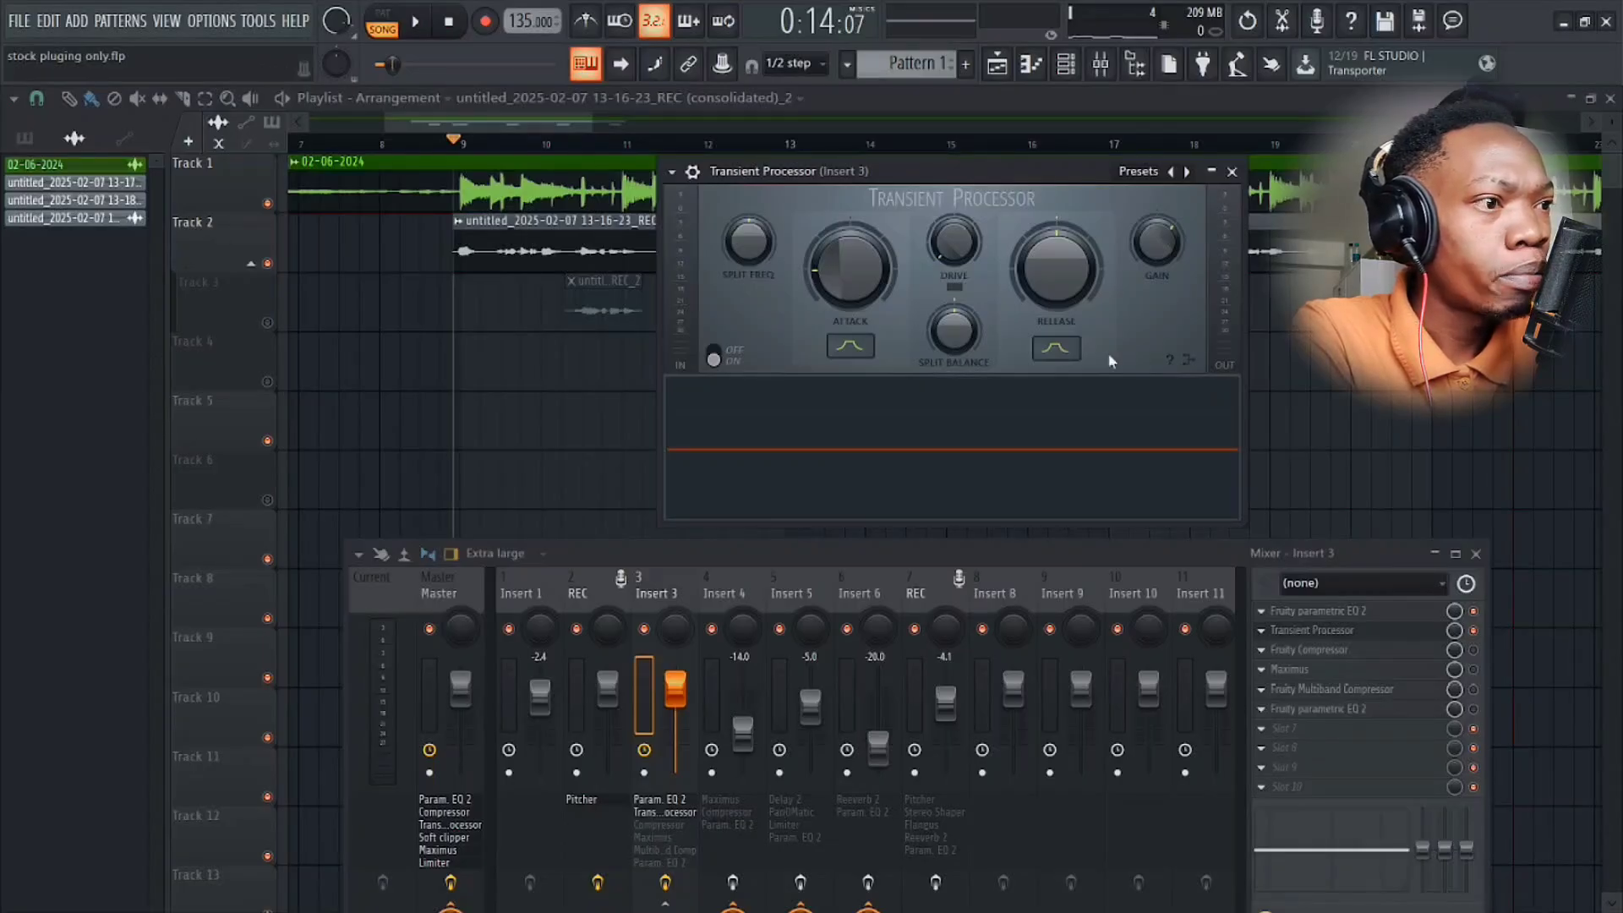
Play the song with Transient Processor bypassed and enabled to compare the vocal's transients, and close the plugin when done.
{"action": "left_click", "coordinate": [1473, 630]}
{"action": "key", "text": "space"}
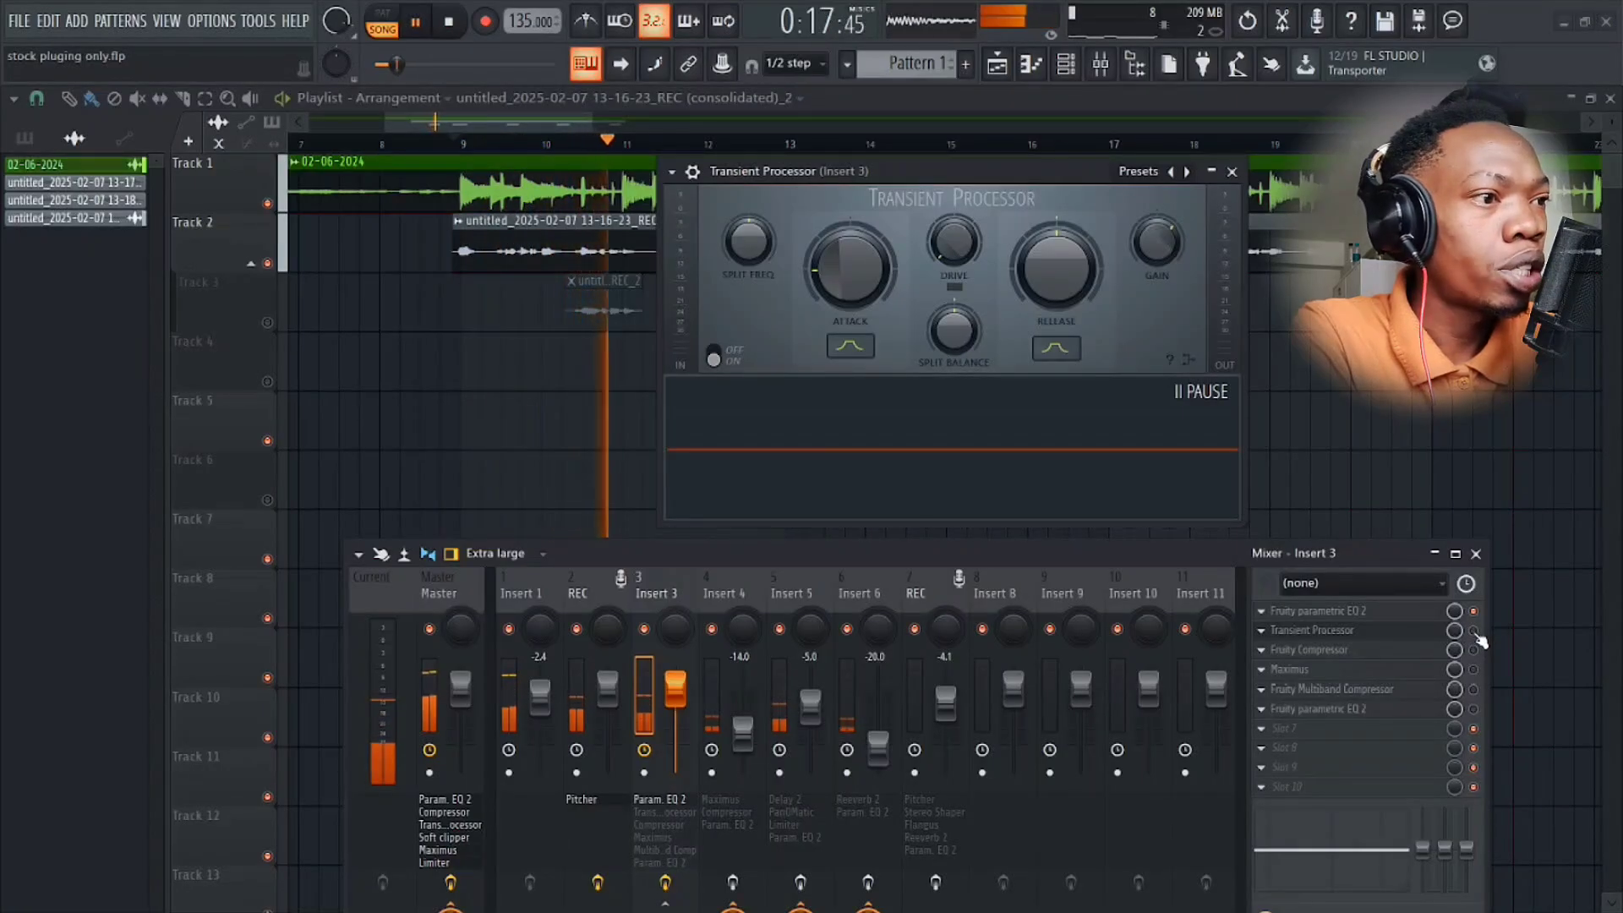
{"action": "left_click", "coordinate": [1473, 631]}
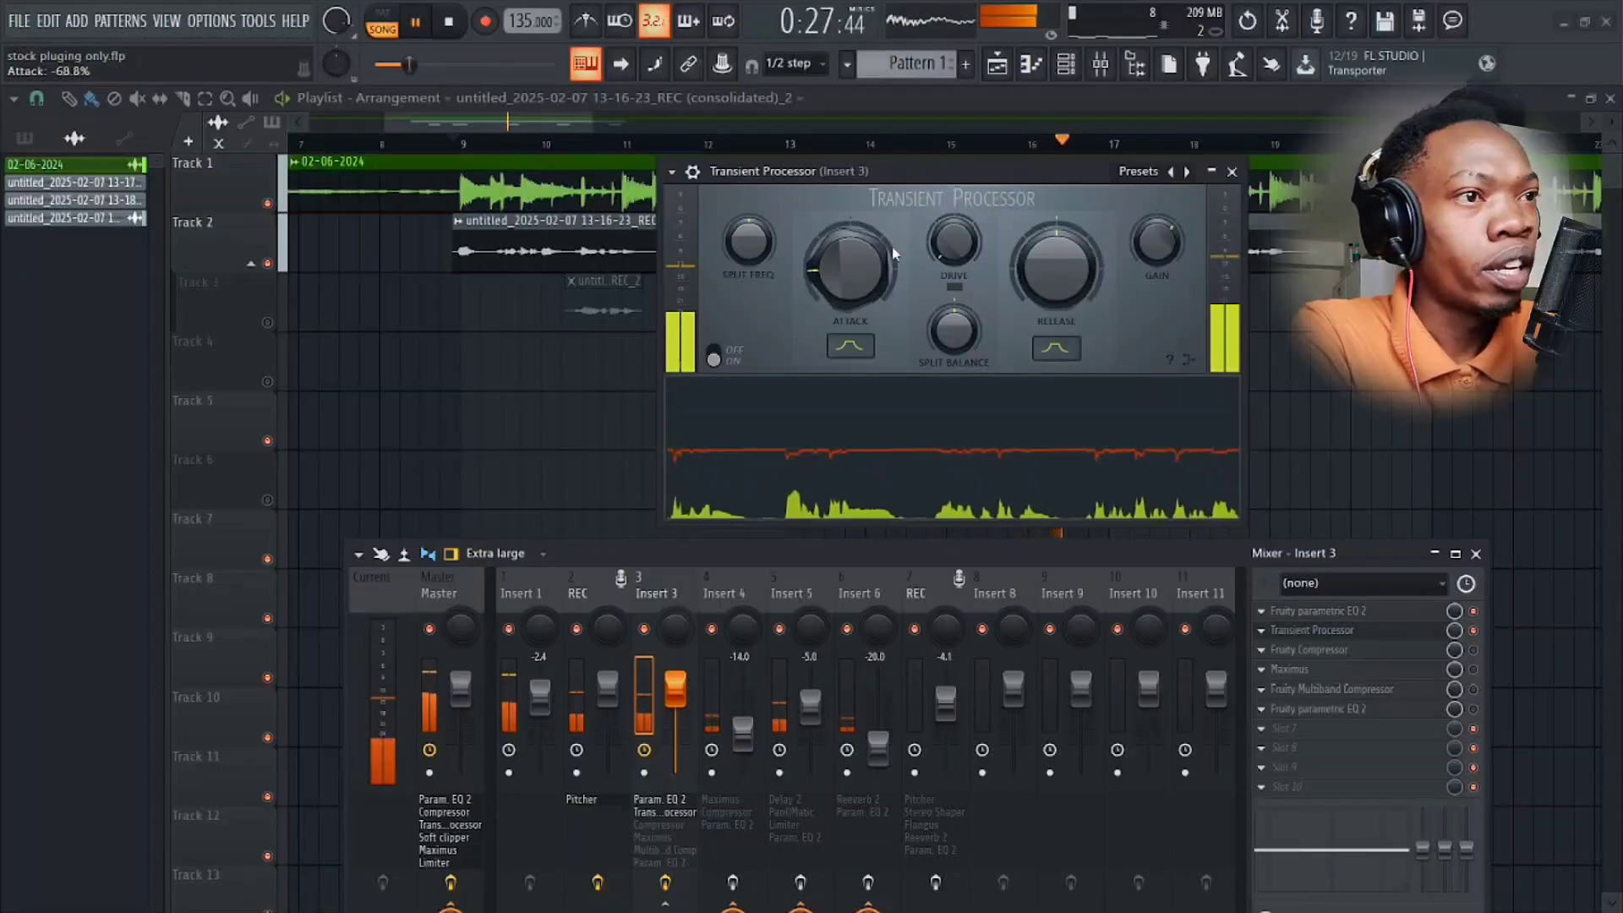
{"action": "left_click_drag", "start_coordinate": [973, 170], "coordinate": [951, 144]}
{"action": "key", "text": "space"}
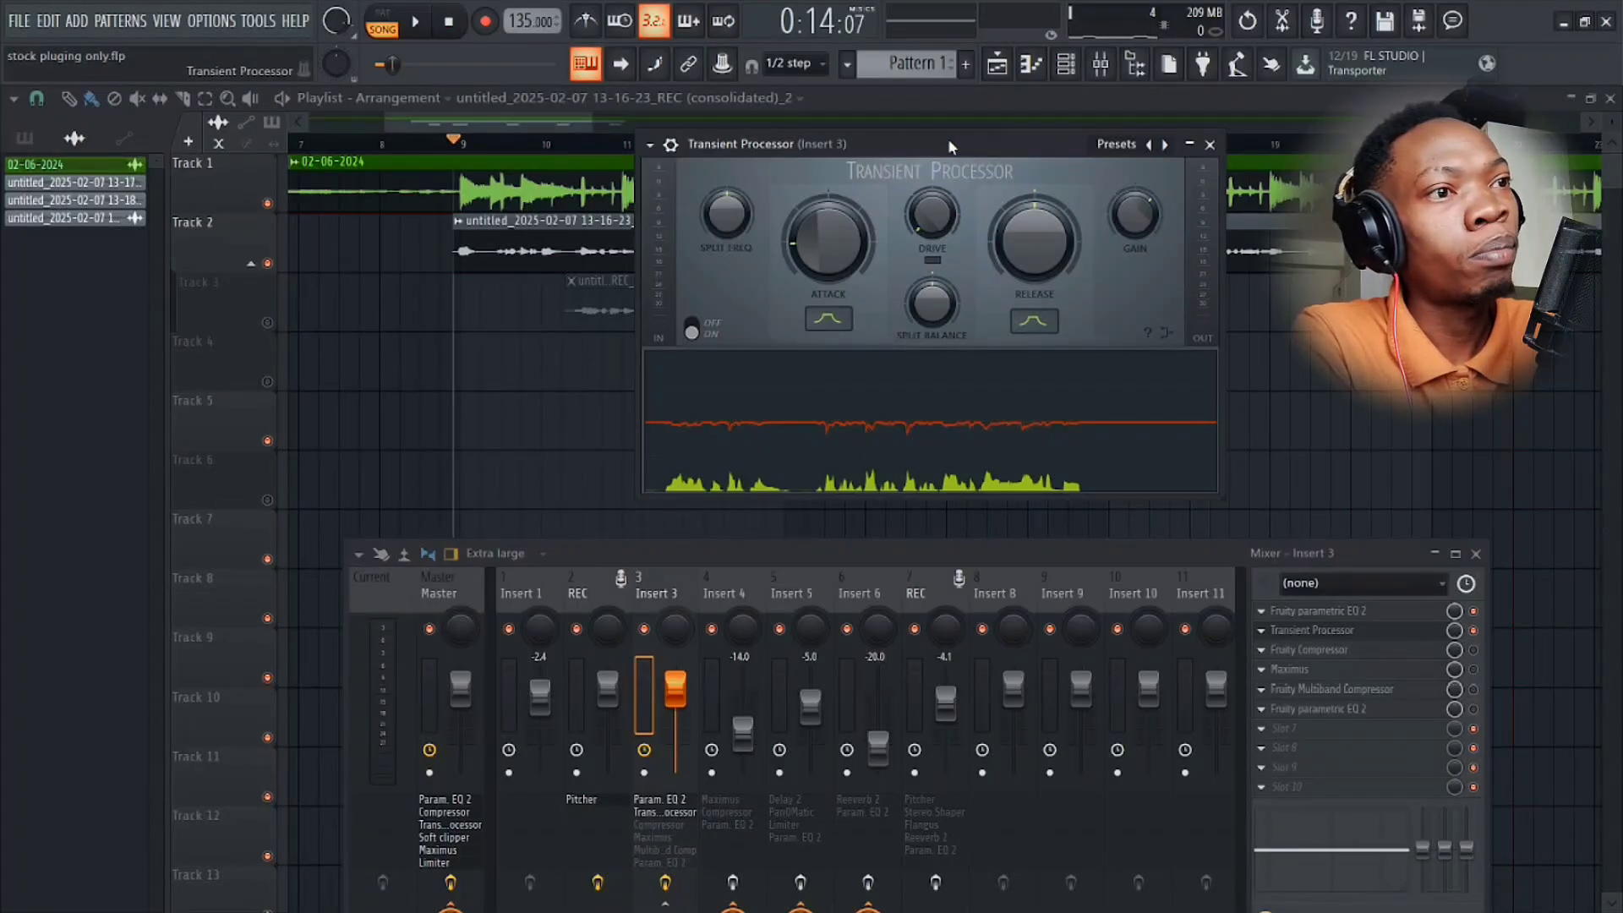
{"action": "key", "text": "space"}
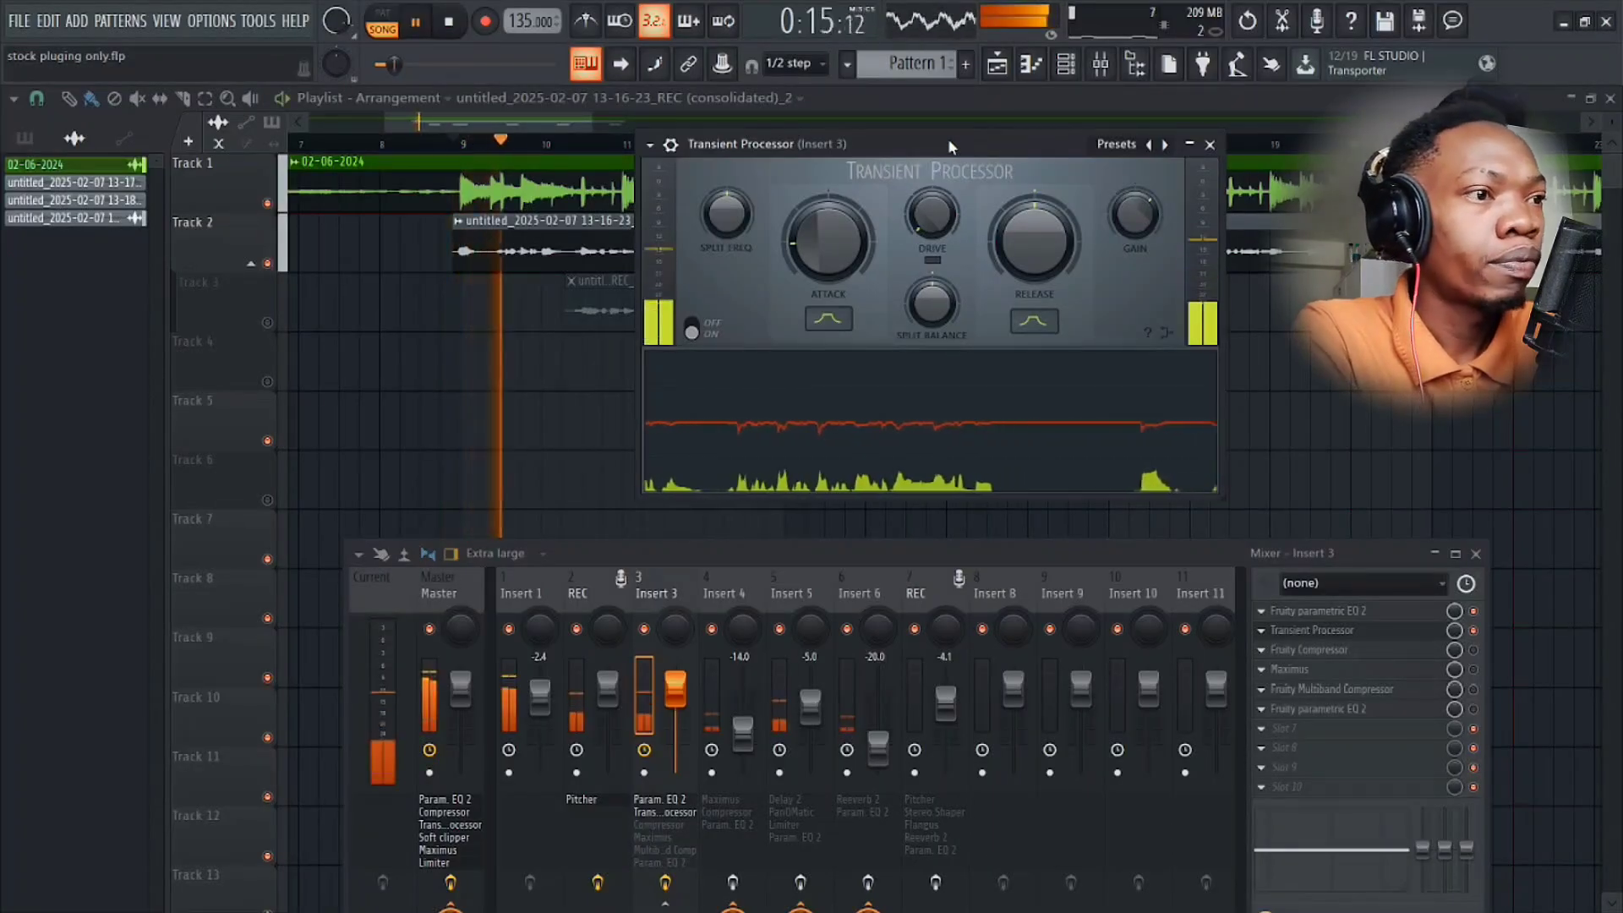
{"action": "left_click", "coordinate": [1211, 146]}
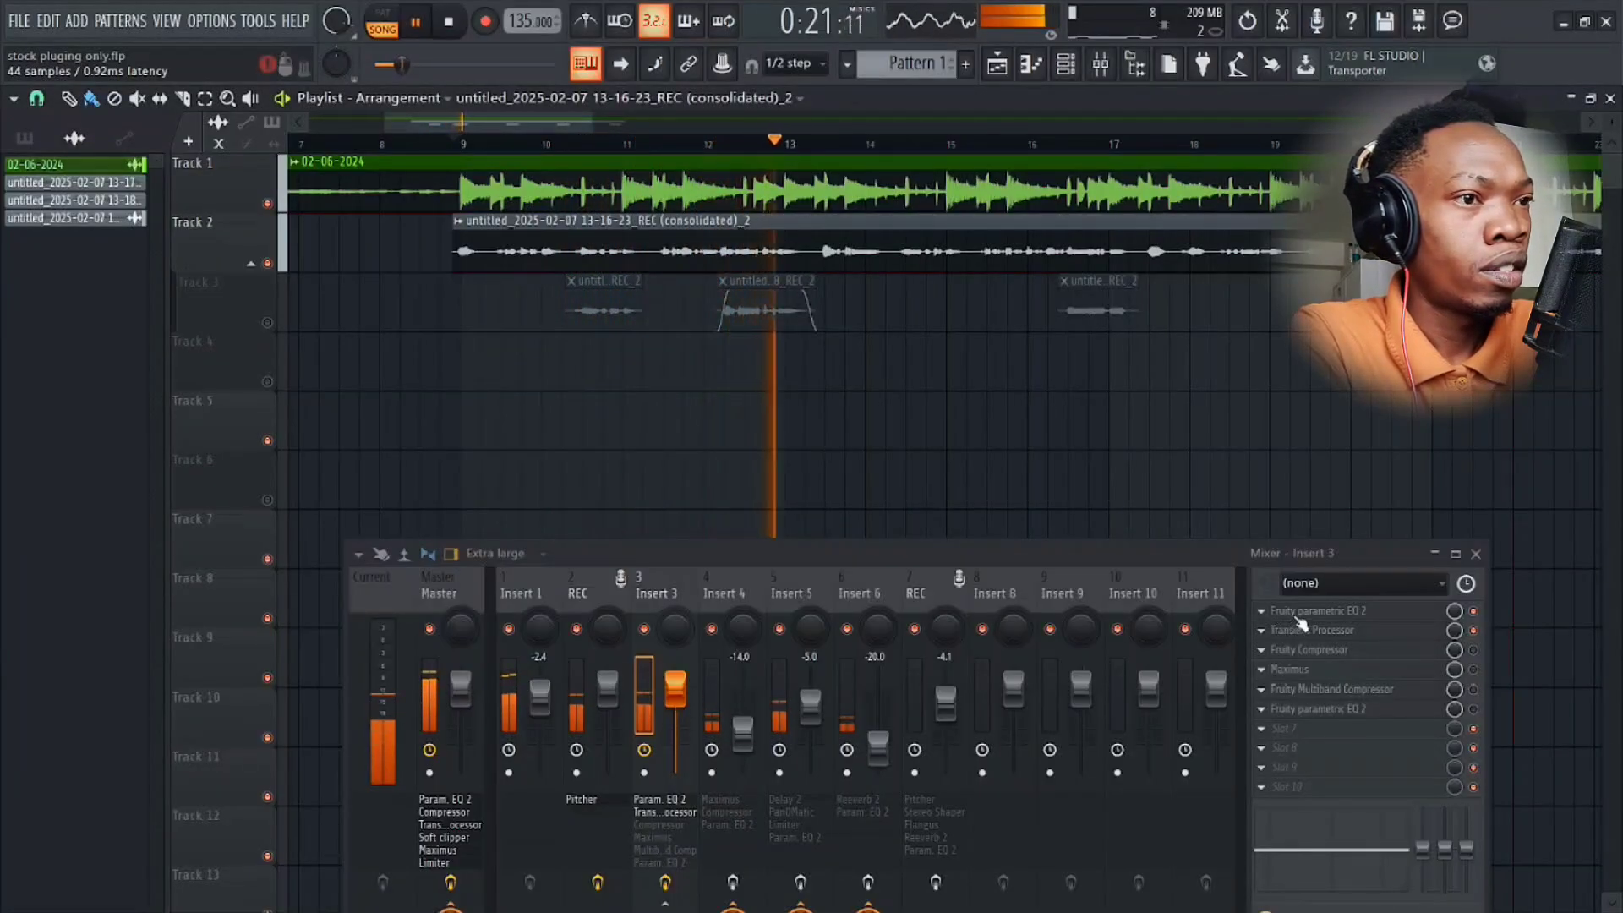
{"action": "key", "text": "space"}
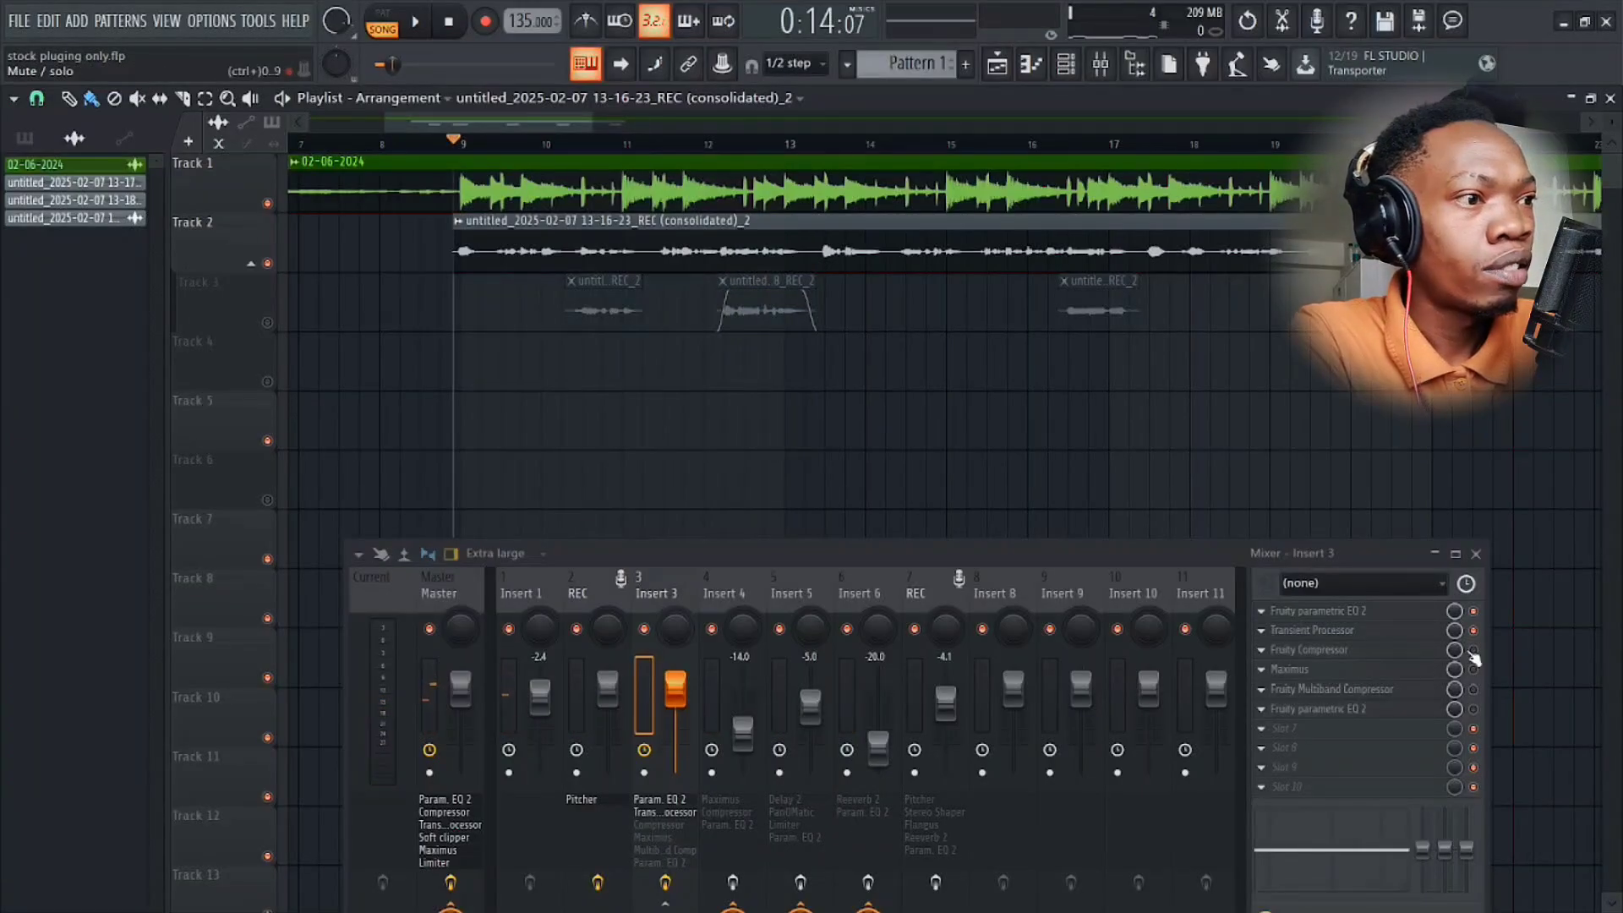
Enable Fruity Compressor on Insert 3 and open its settings in the free area above the mixer.
{"action": "left_click", "coordinate": [1475, 650]}
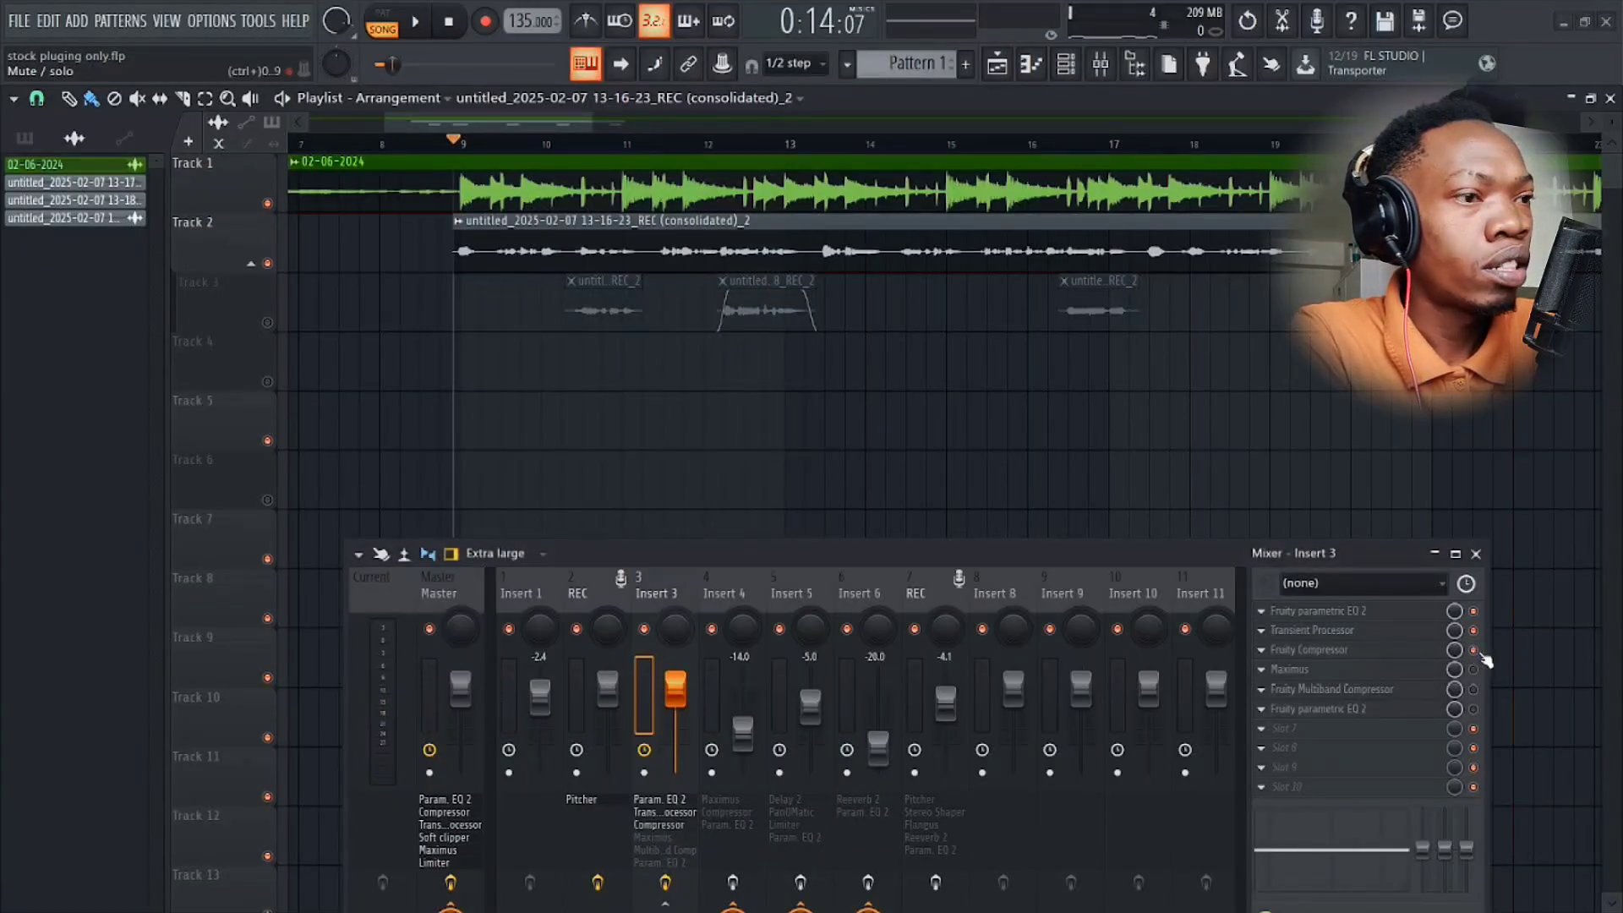
{"action": "left_click", "coordinate": [1334, 650]}
{"action": "left_click", "coordinate": [1336, 651]}
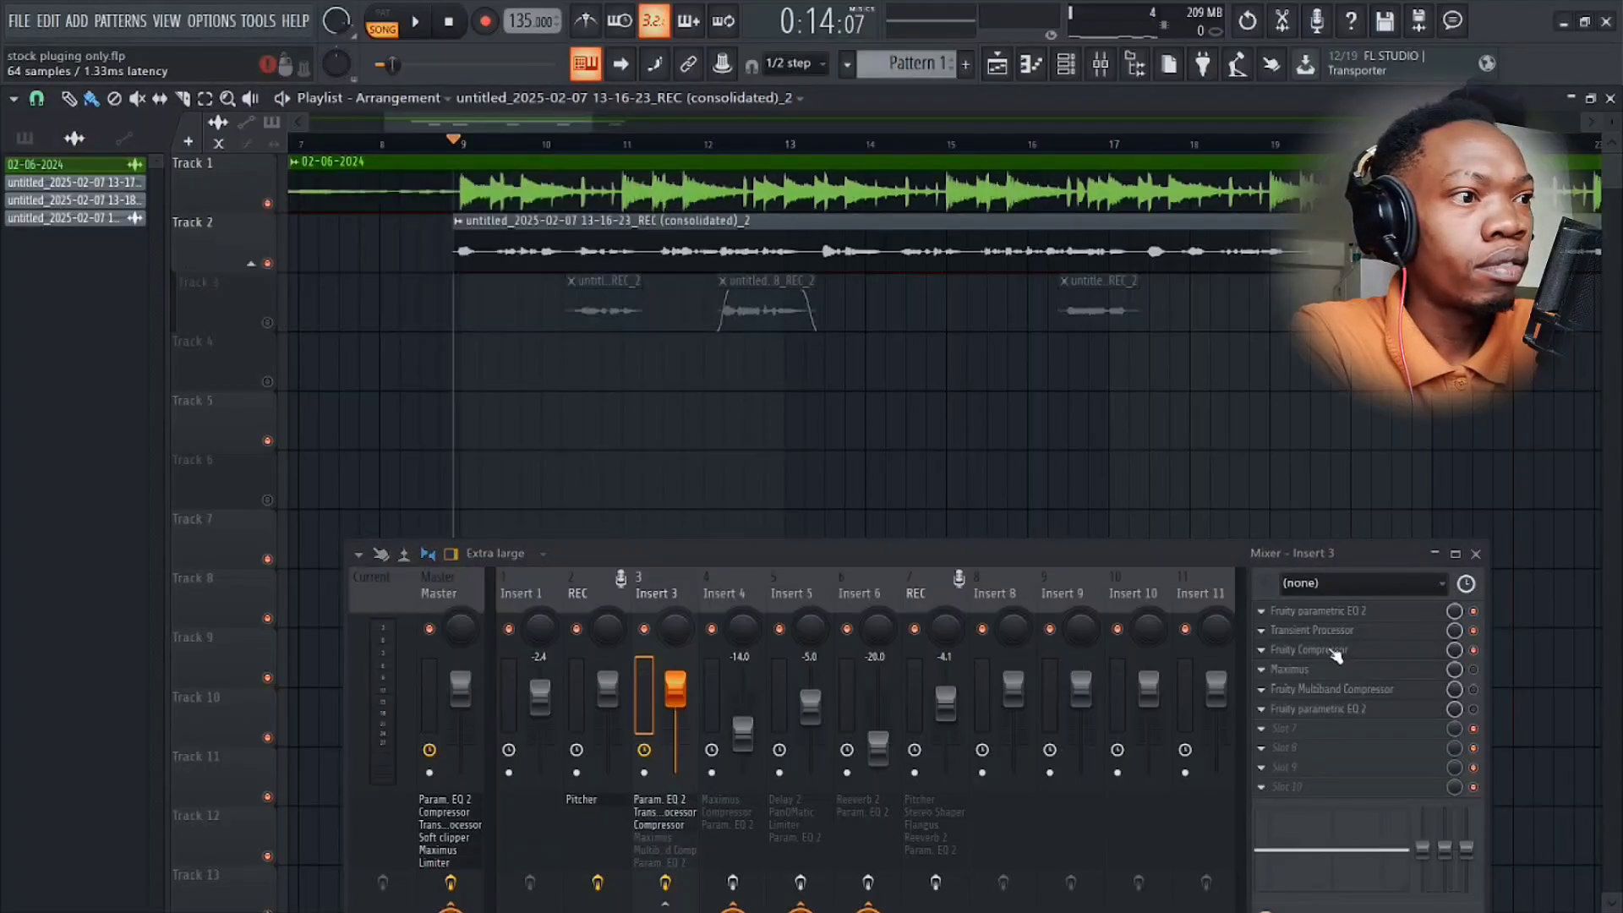
{"action": "left_click", "coordinate": [1335, 652]}
{"action": "left_click", "coordinate": [1336, 651]}
{"action": "left_click", "coordinate": [1335, 652]}
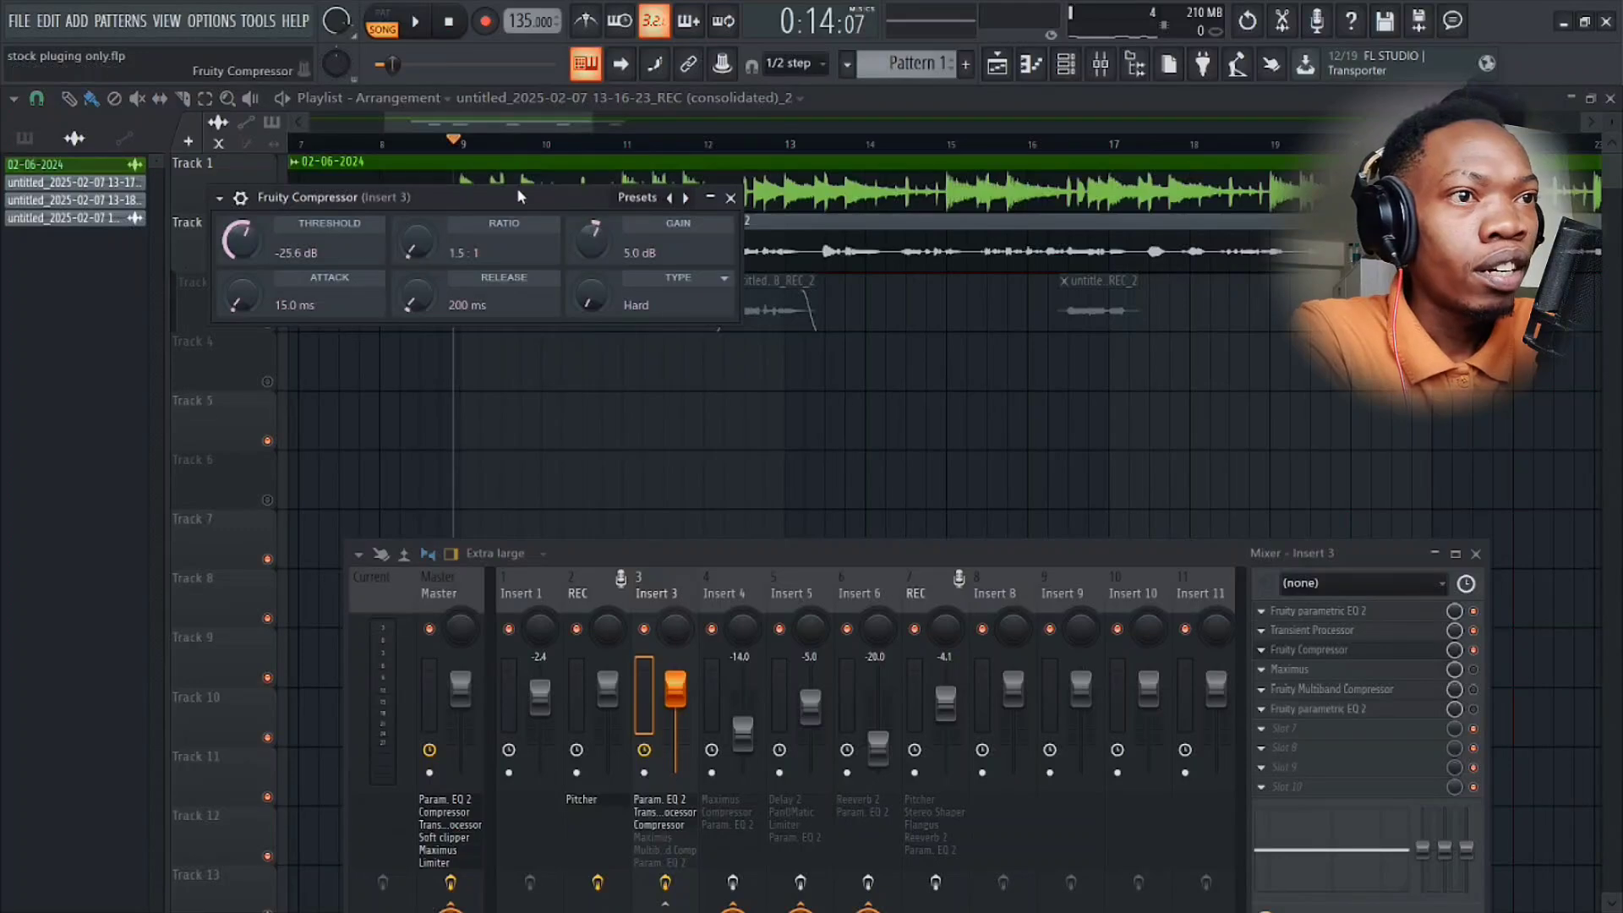
{"action": "left_click_drag", "start_coordinate": [517, 197], "coordinate": [877, 344]}
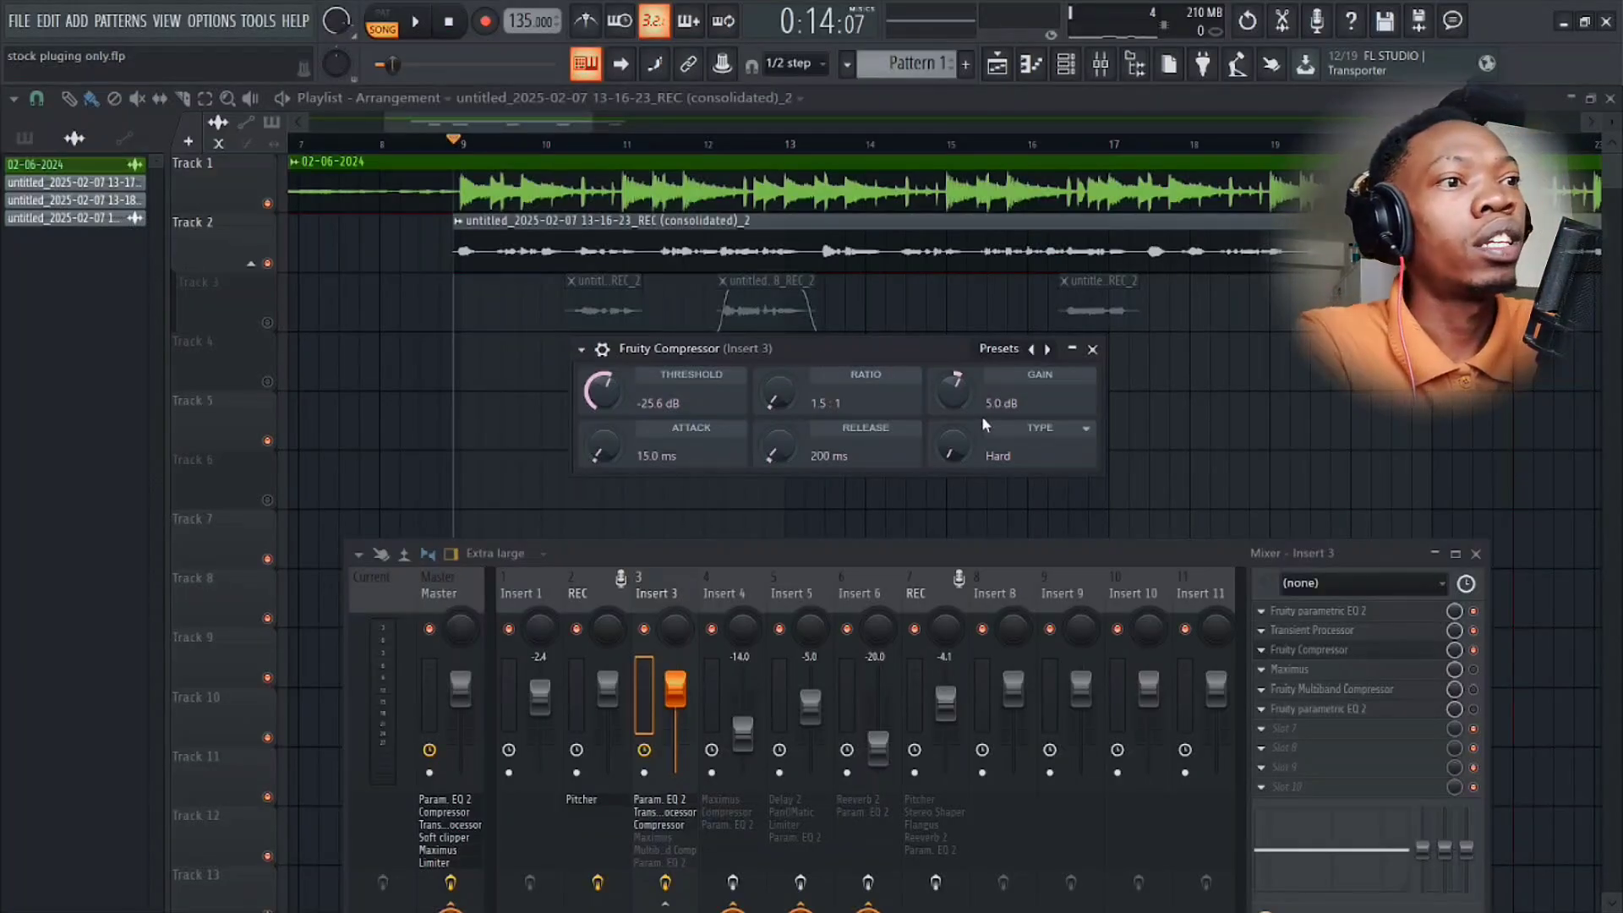
Play the song with Fruity Compressor enabled to audition the vocal's compression, and close the compressor window.
{"action": "key", "text": "space"}
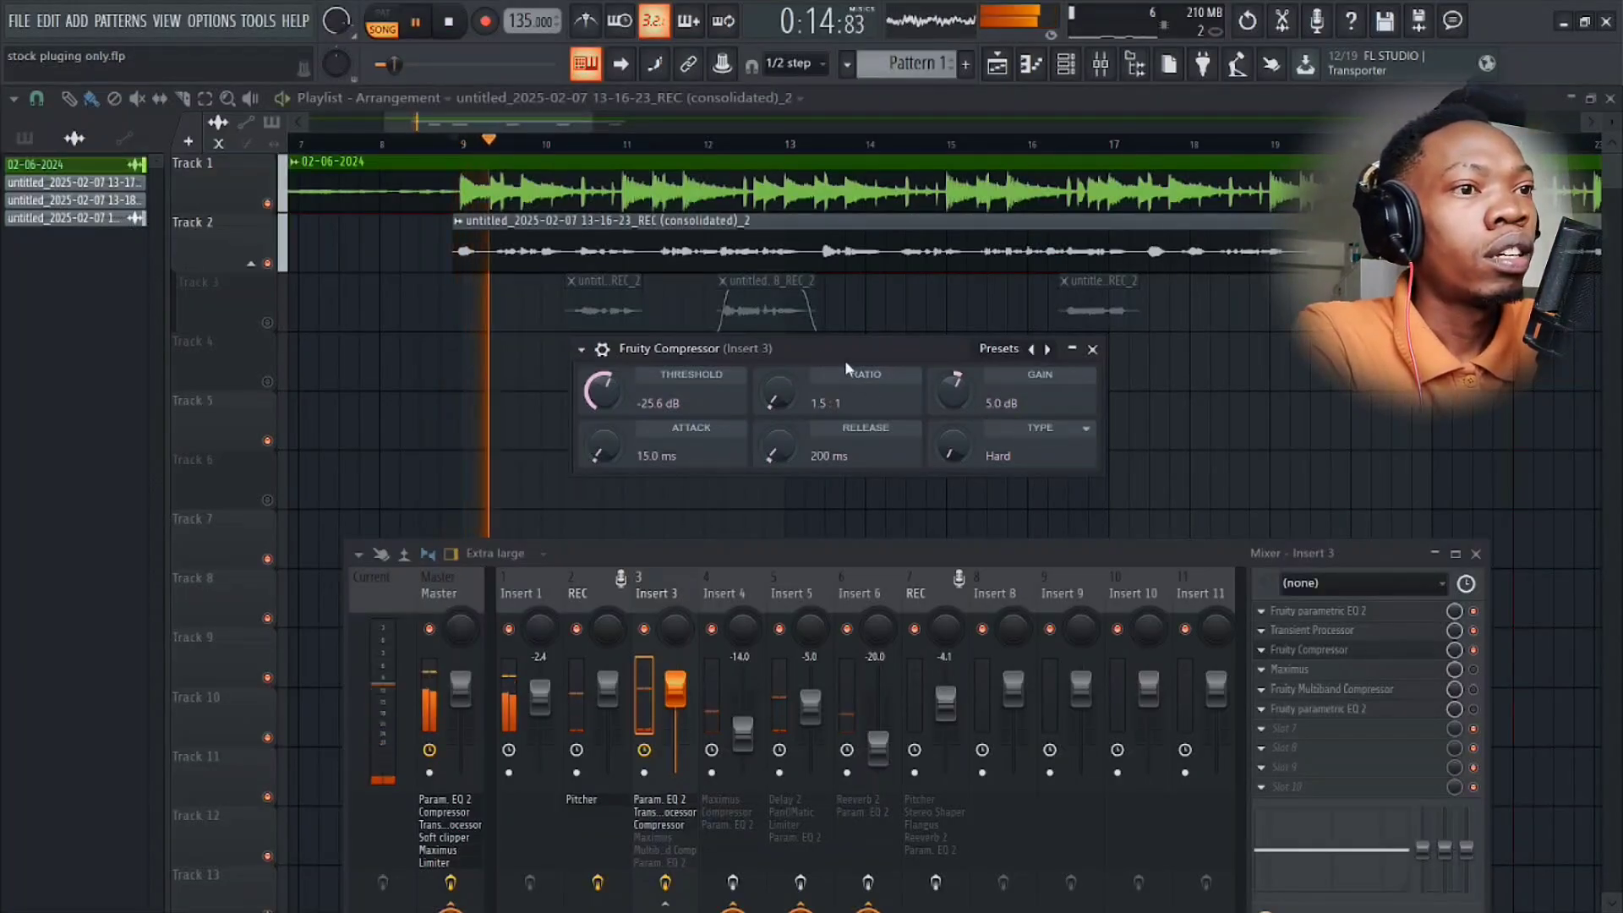
{"action": "left_click_drag", "start_coordinate": [809, 354], "coordinate": [730, 301]}
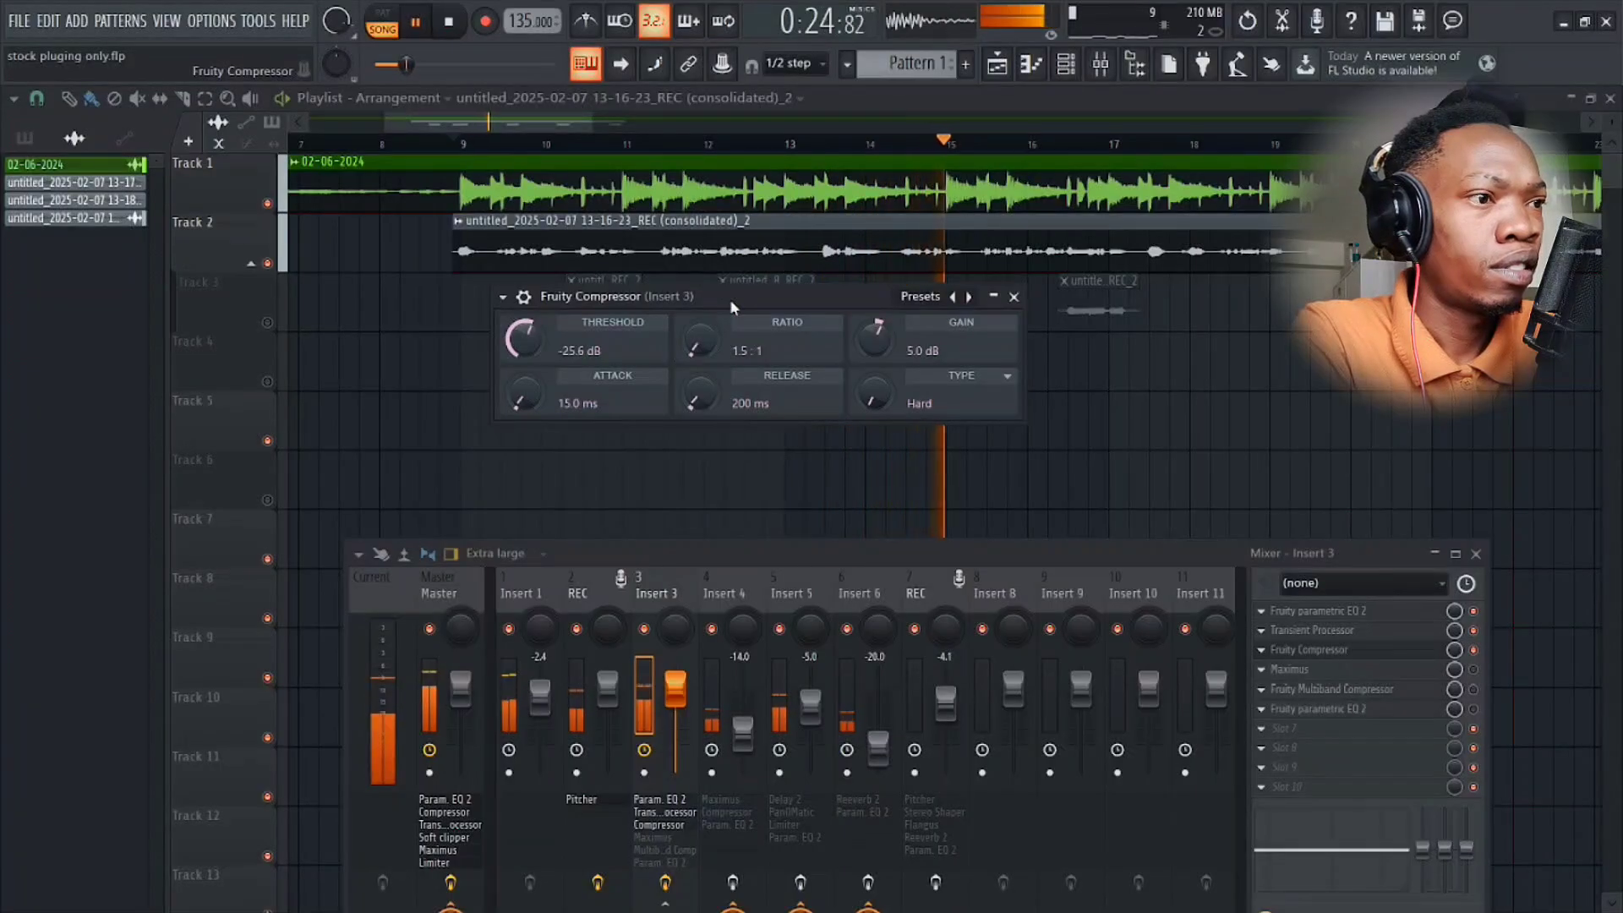
{"action": "left_click_drag", "start_coordinate": [732, 303], "coordinate": [746, 364]}
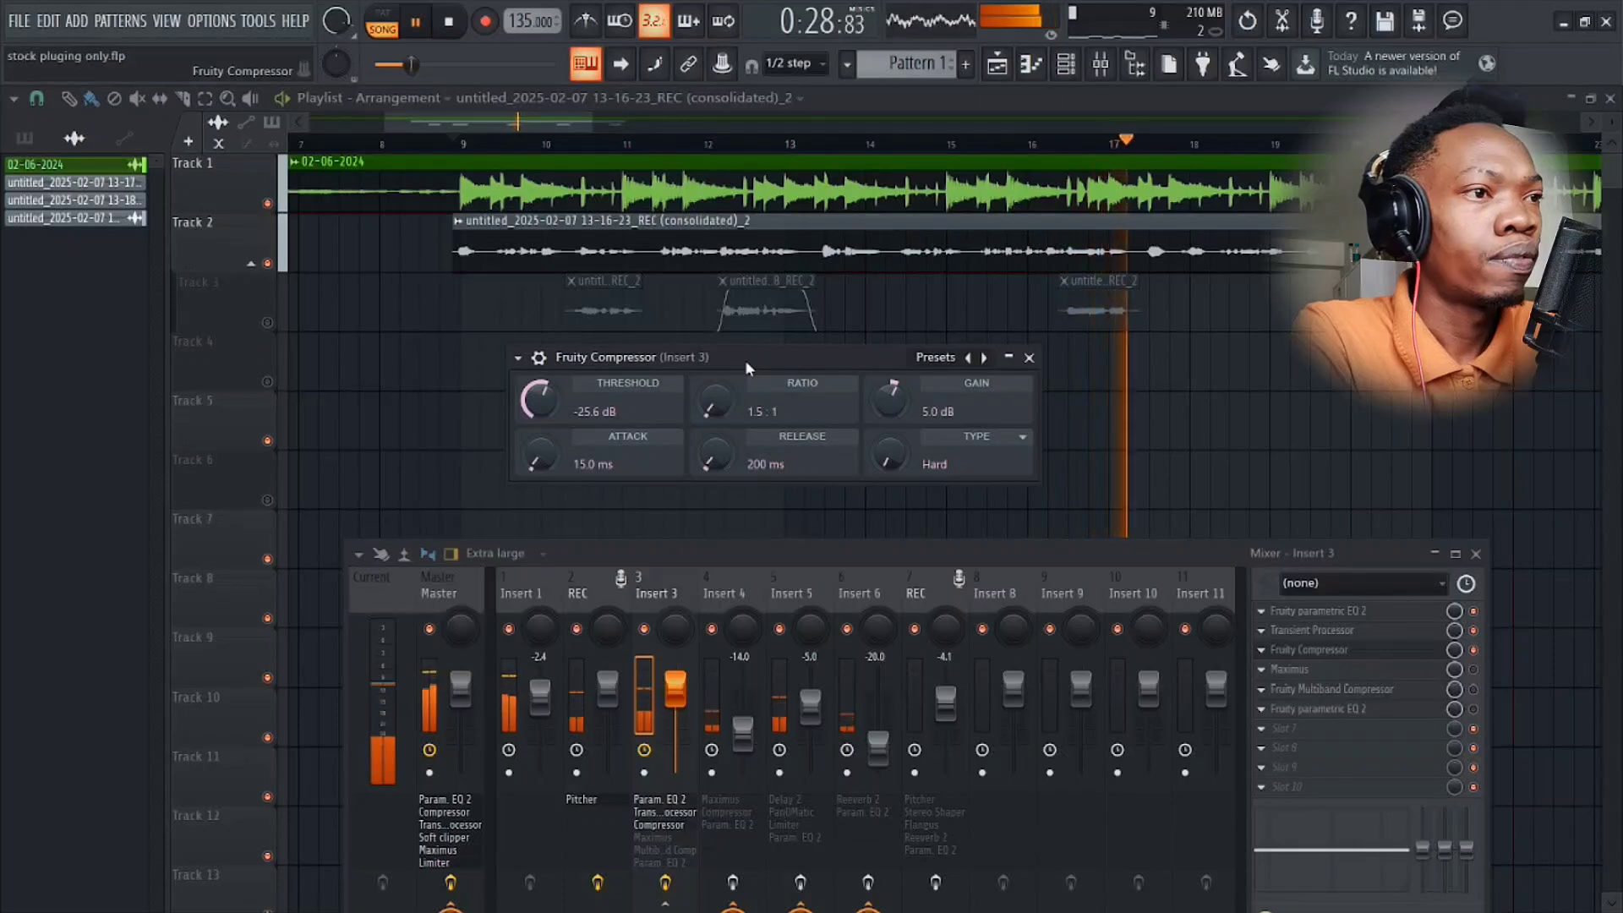
{"action": "left_click_drag", "start_coordinate": [743, 358], "coordinate": [799, 355]}
{"action": "key", "text": "space"}
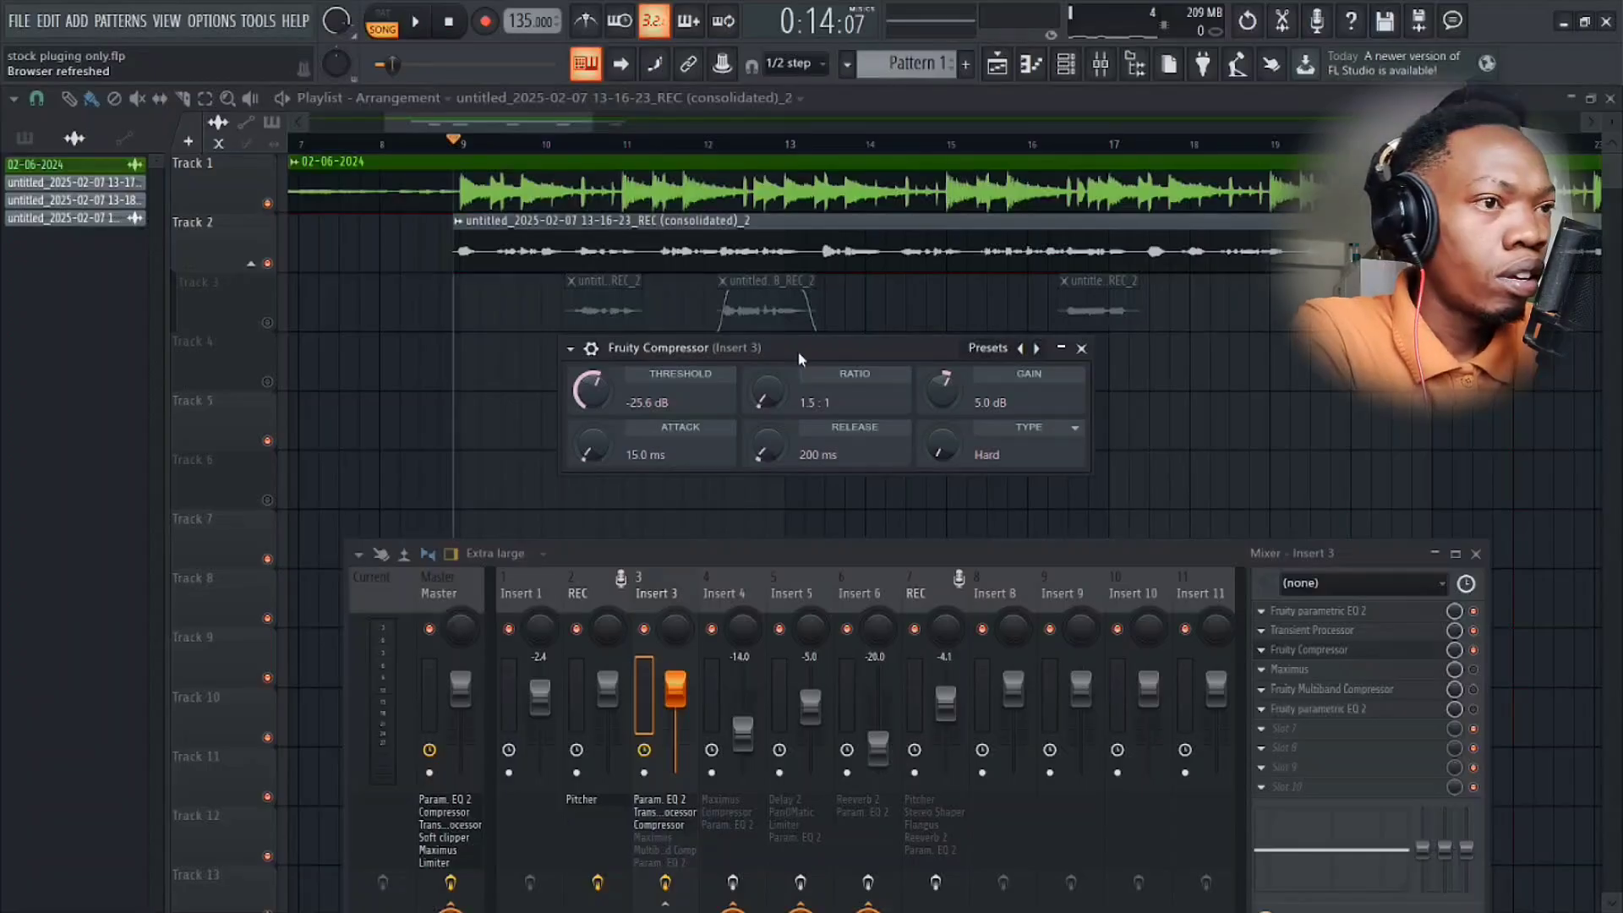
{"action": "key", "text": "space"}
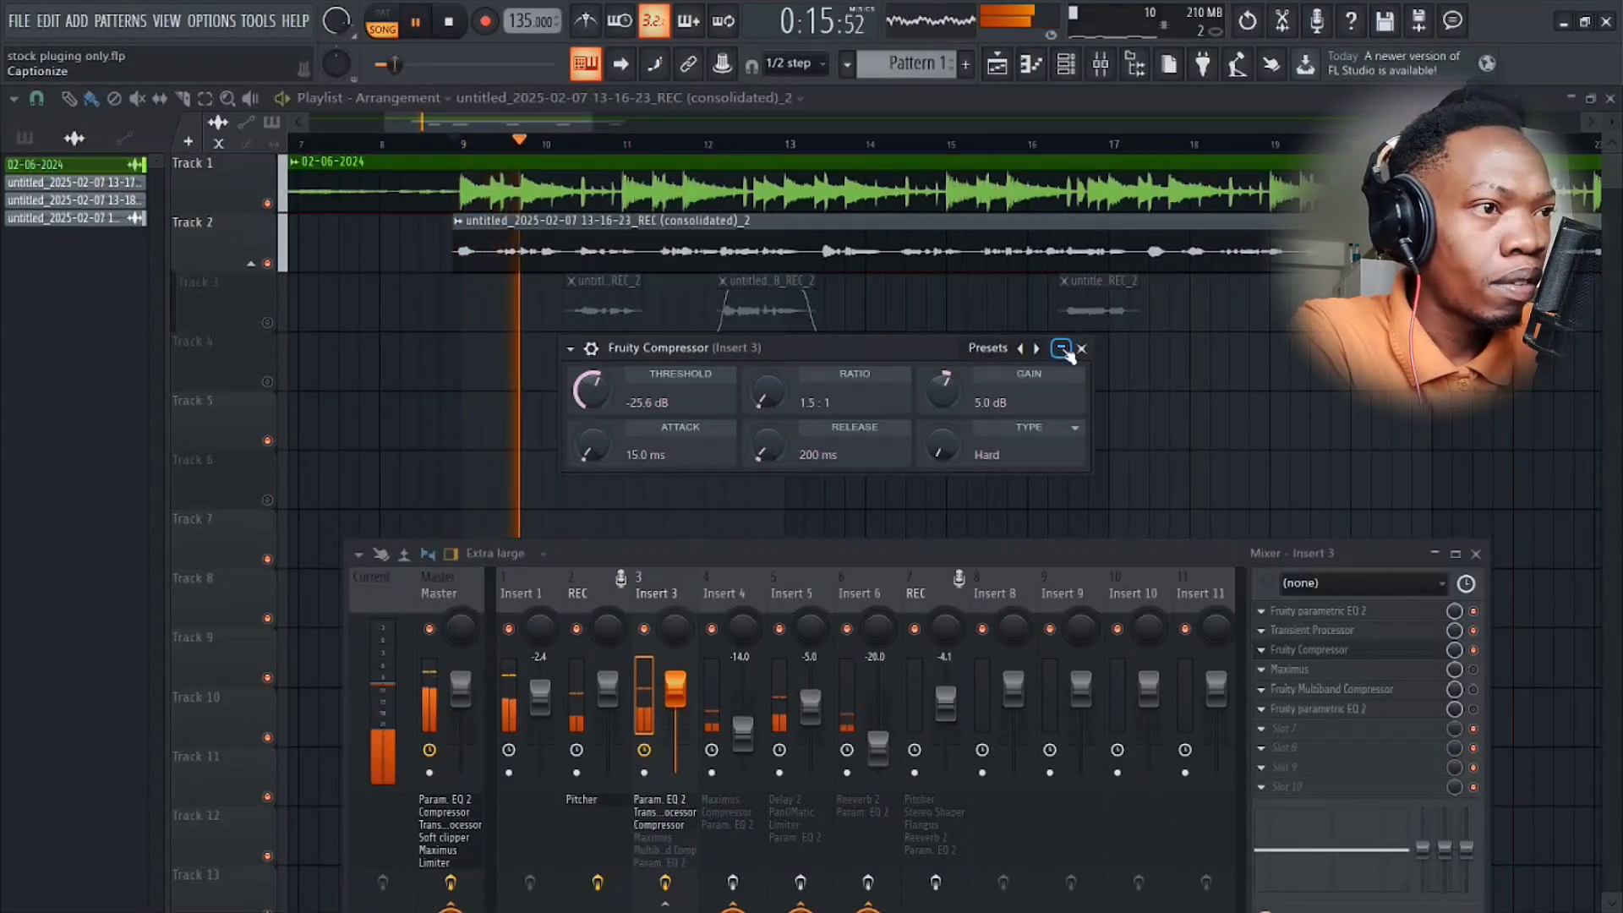
{"action": "left_click", "coordinate": [1081, 347]}
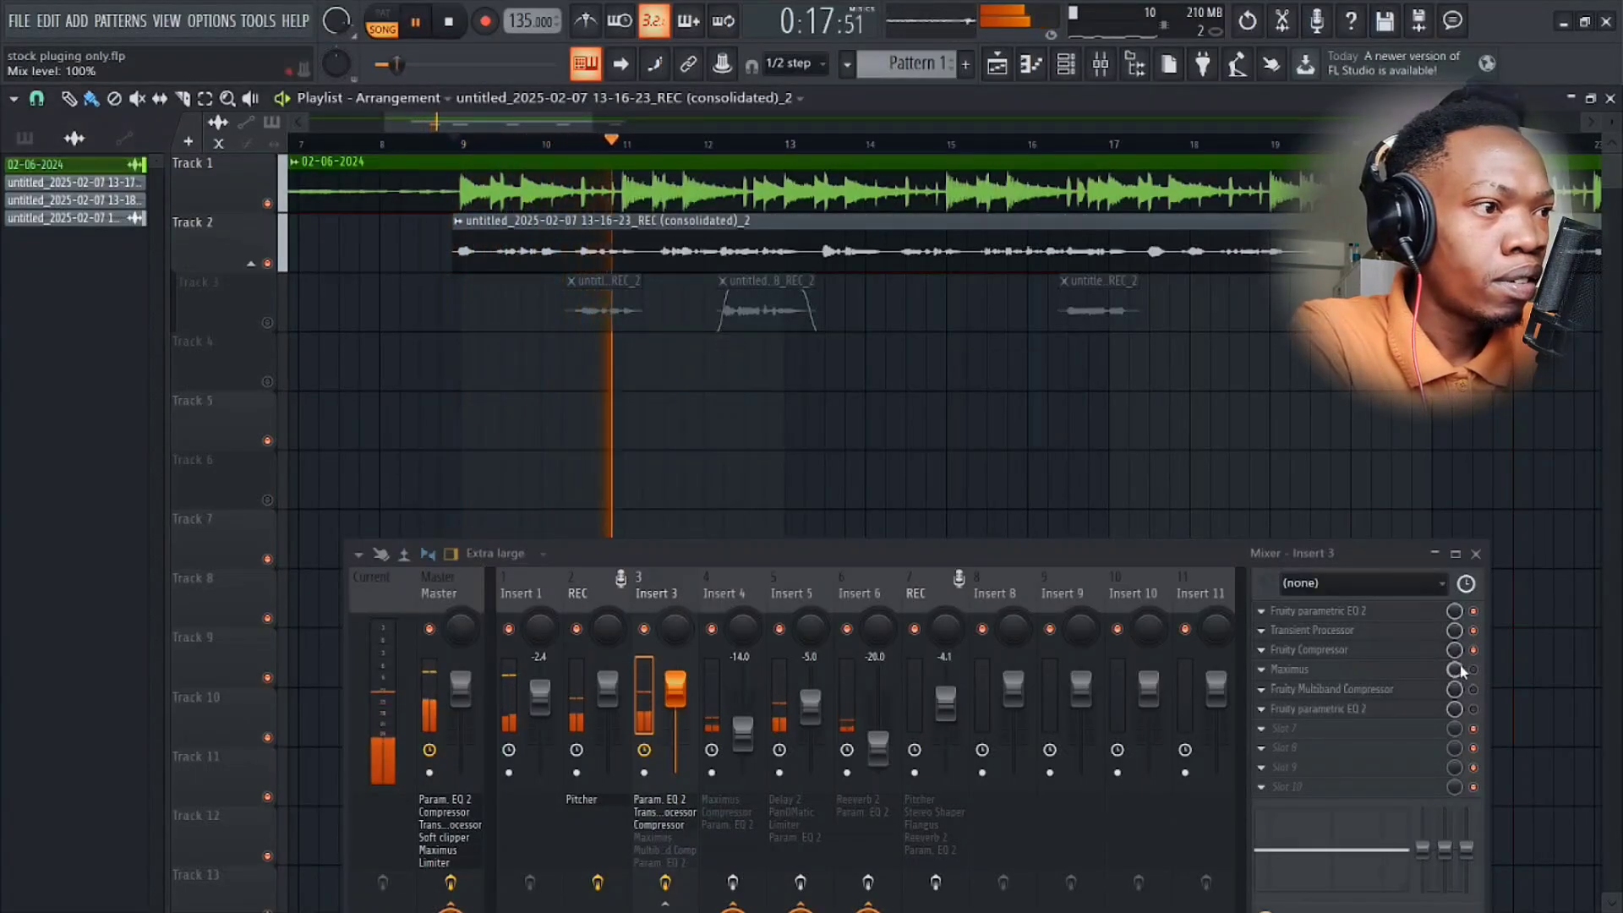
Open Maximus on Insert 3, display its MID band, and stop the playback.
{"action": "left_click", "coordinate": [1352, 670]}
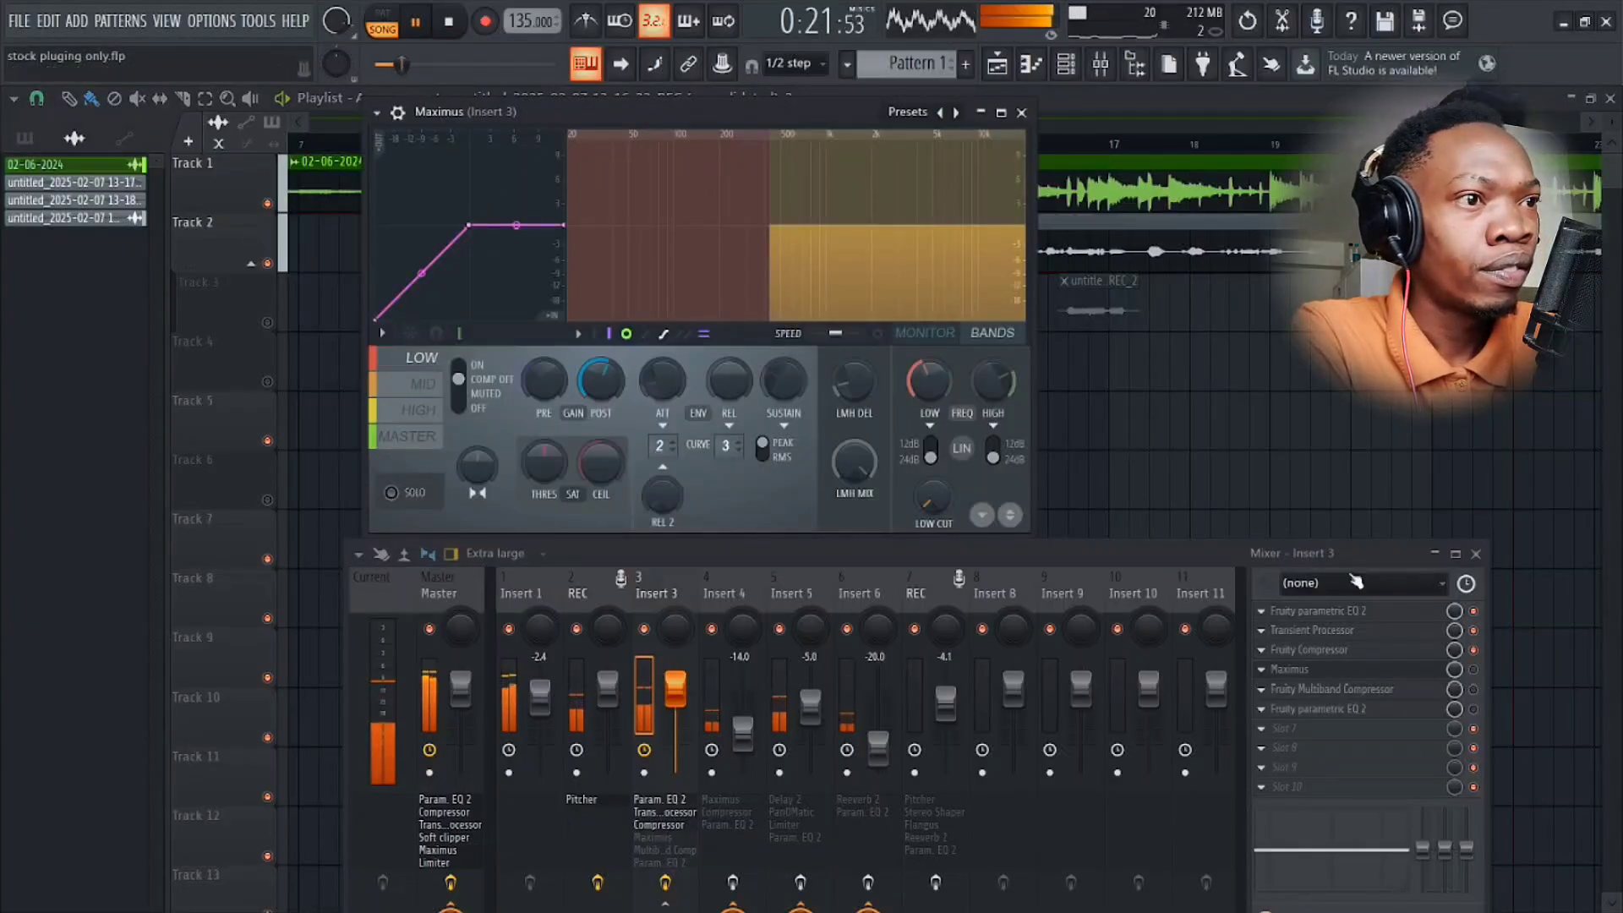
{"action": "left_click", "coordinate": [425, 384]}
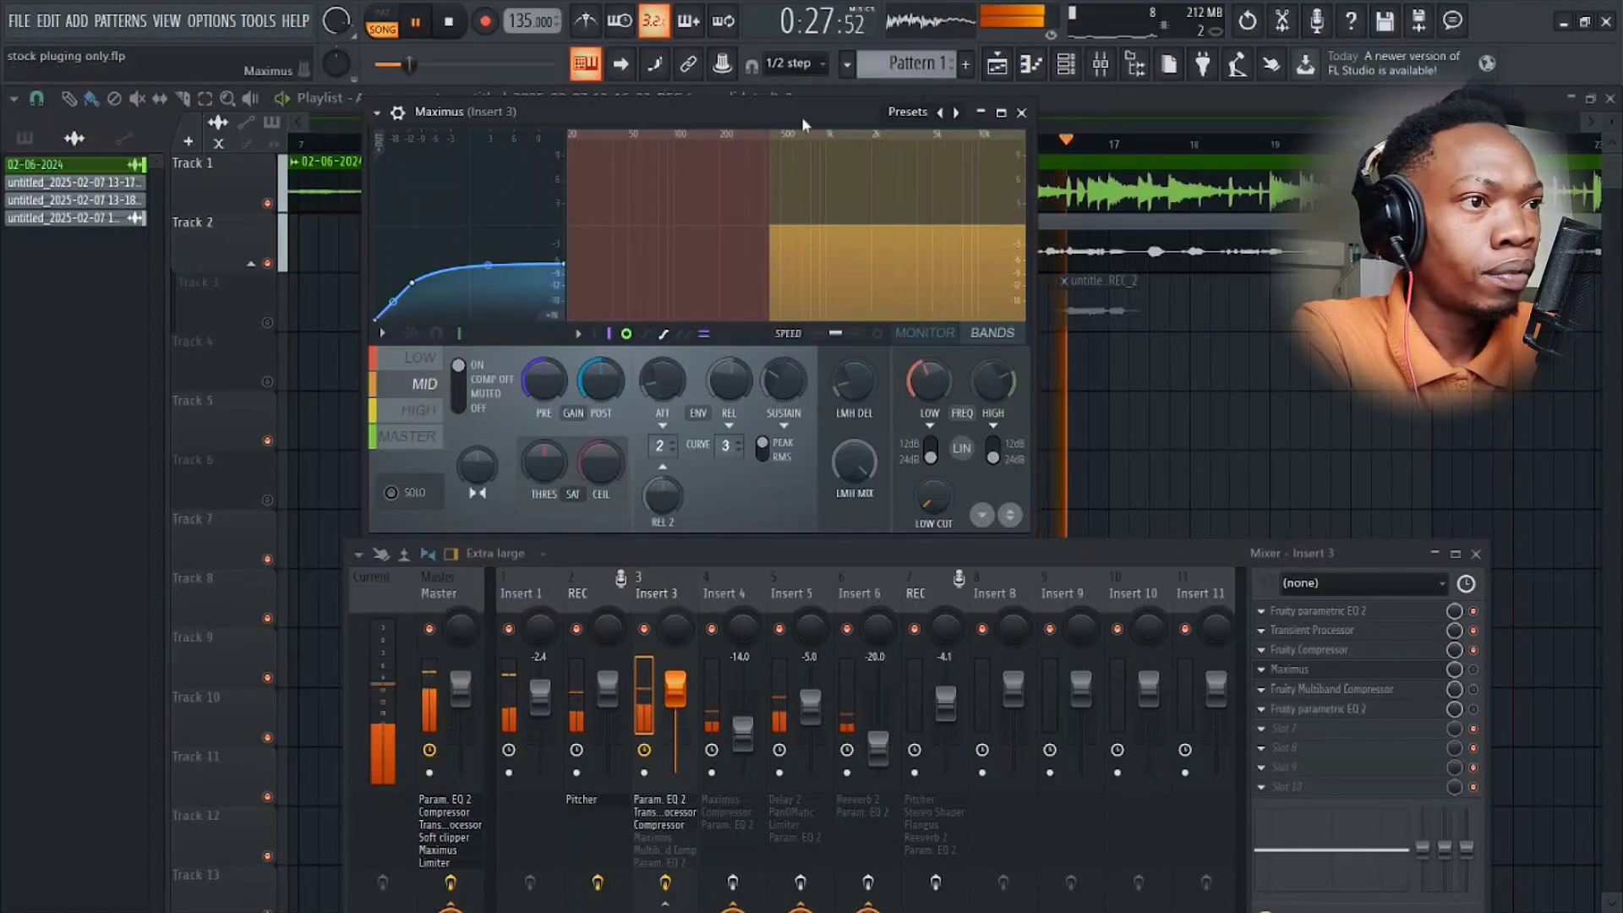
{"action": "left_click_drag", "start_coordinate": [759, 109], "coordinate": [789, 115]}
{"action": "key", "text": "space"}
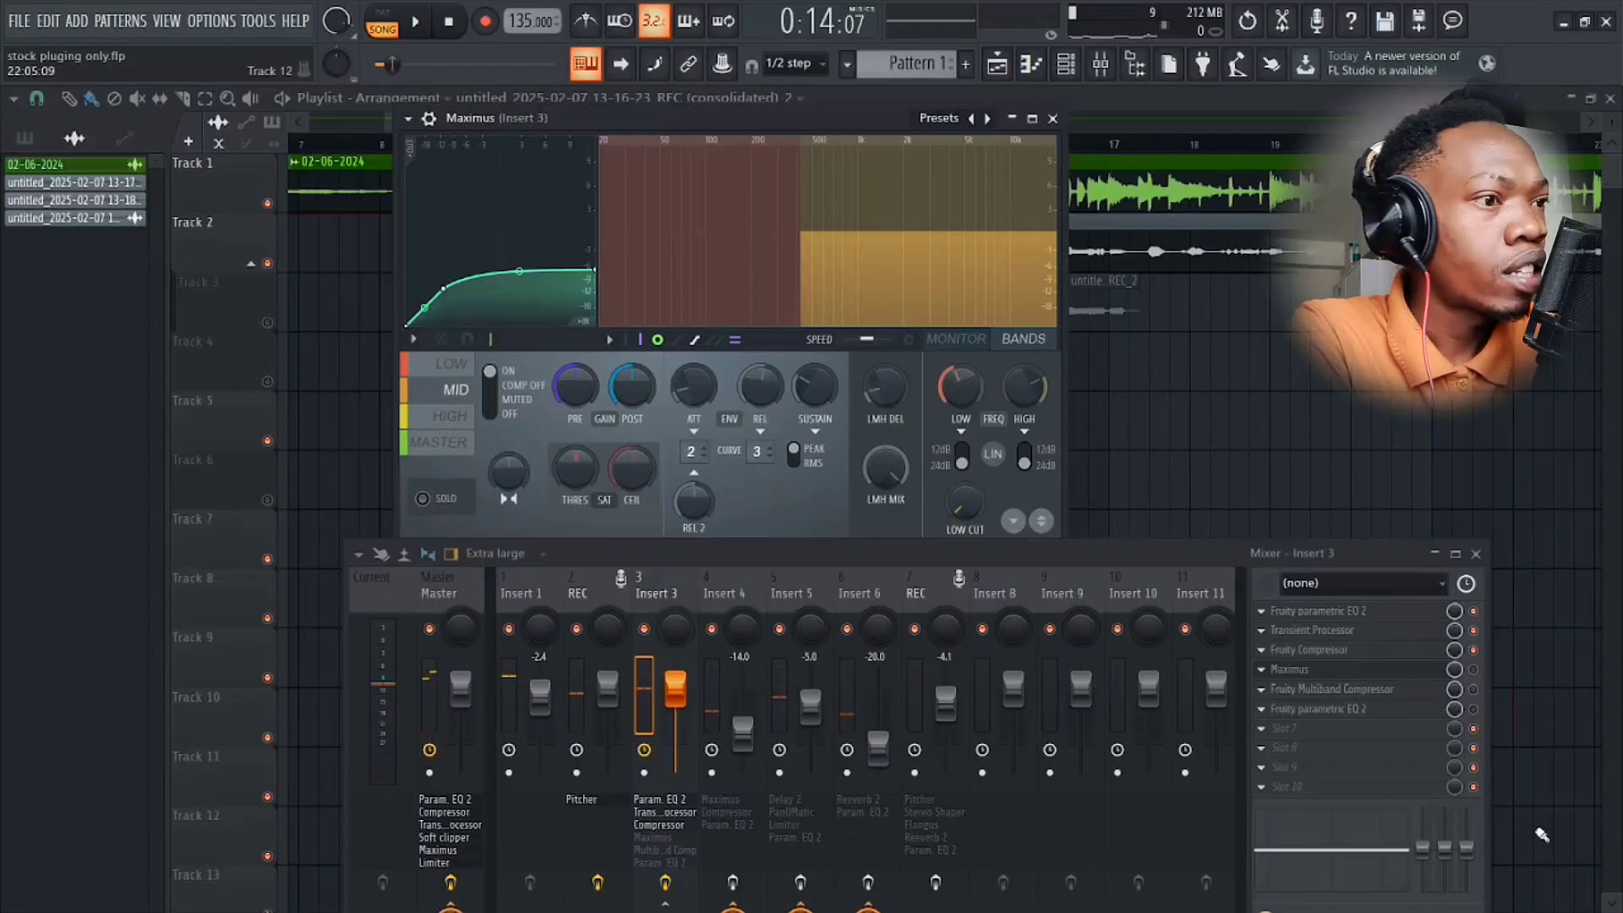
Enable Maximus on Insert 3 and look through its preset list around the de-esser presets without loading one.
{"action": "left_click", "coordinate": [1473, 670]}
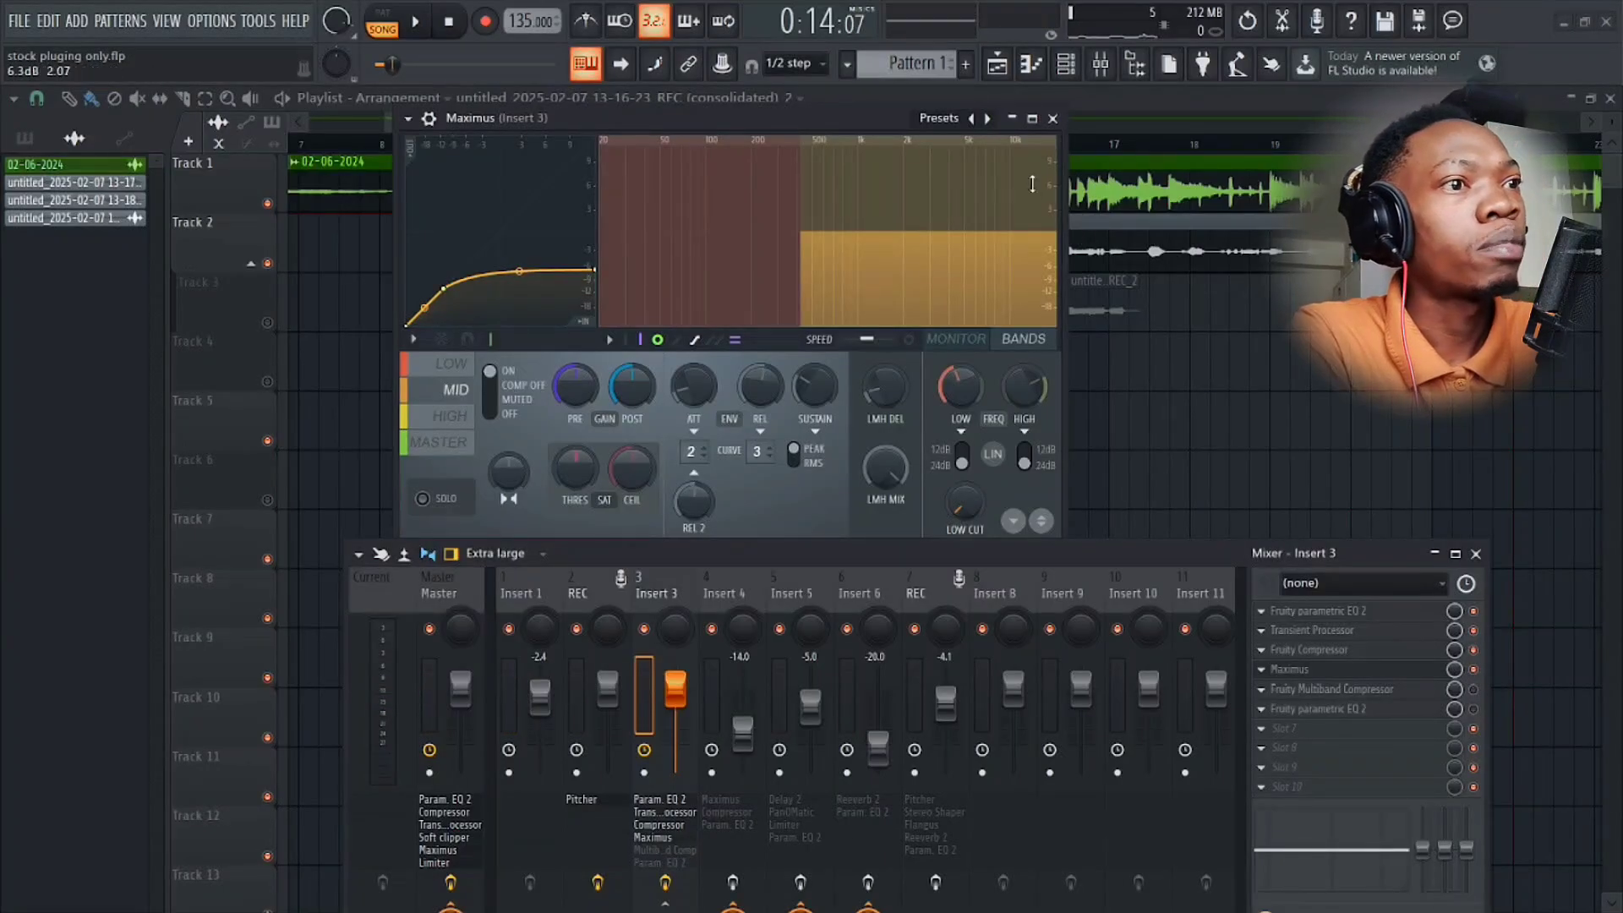
{"action": "left_click_drag", "start_coordinate": [844, 118], "coordinate": [898, 127]}
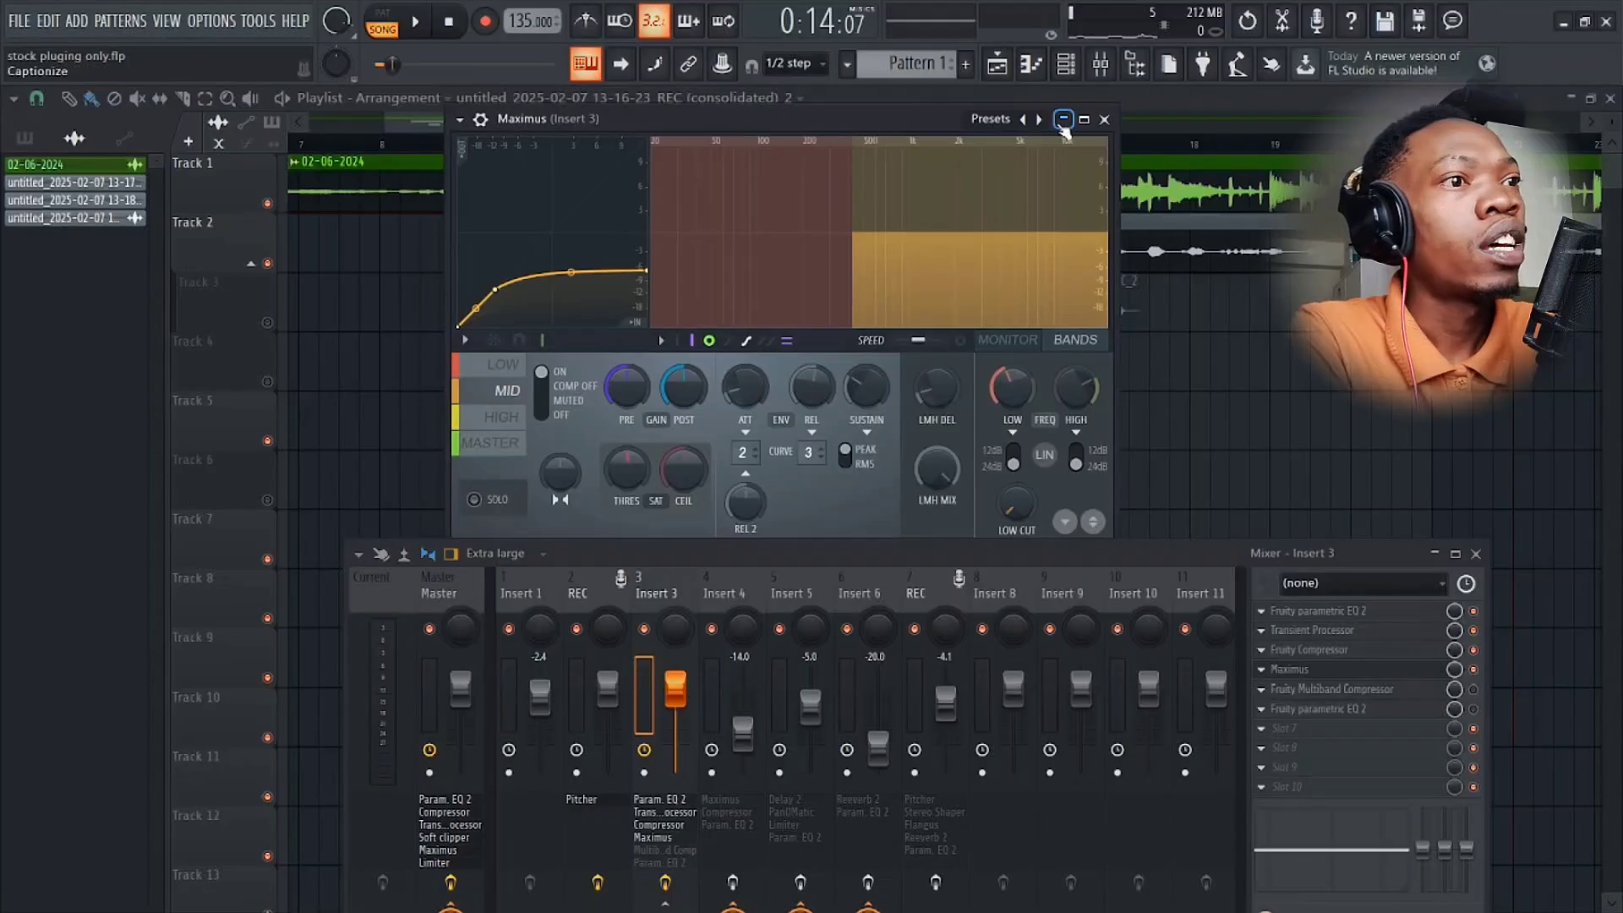
{"action": "left_click", "coordinate": [980, 120]}
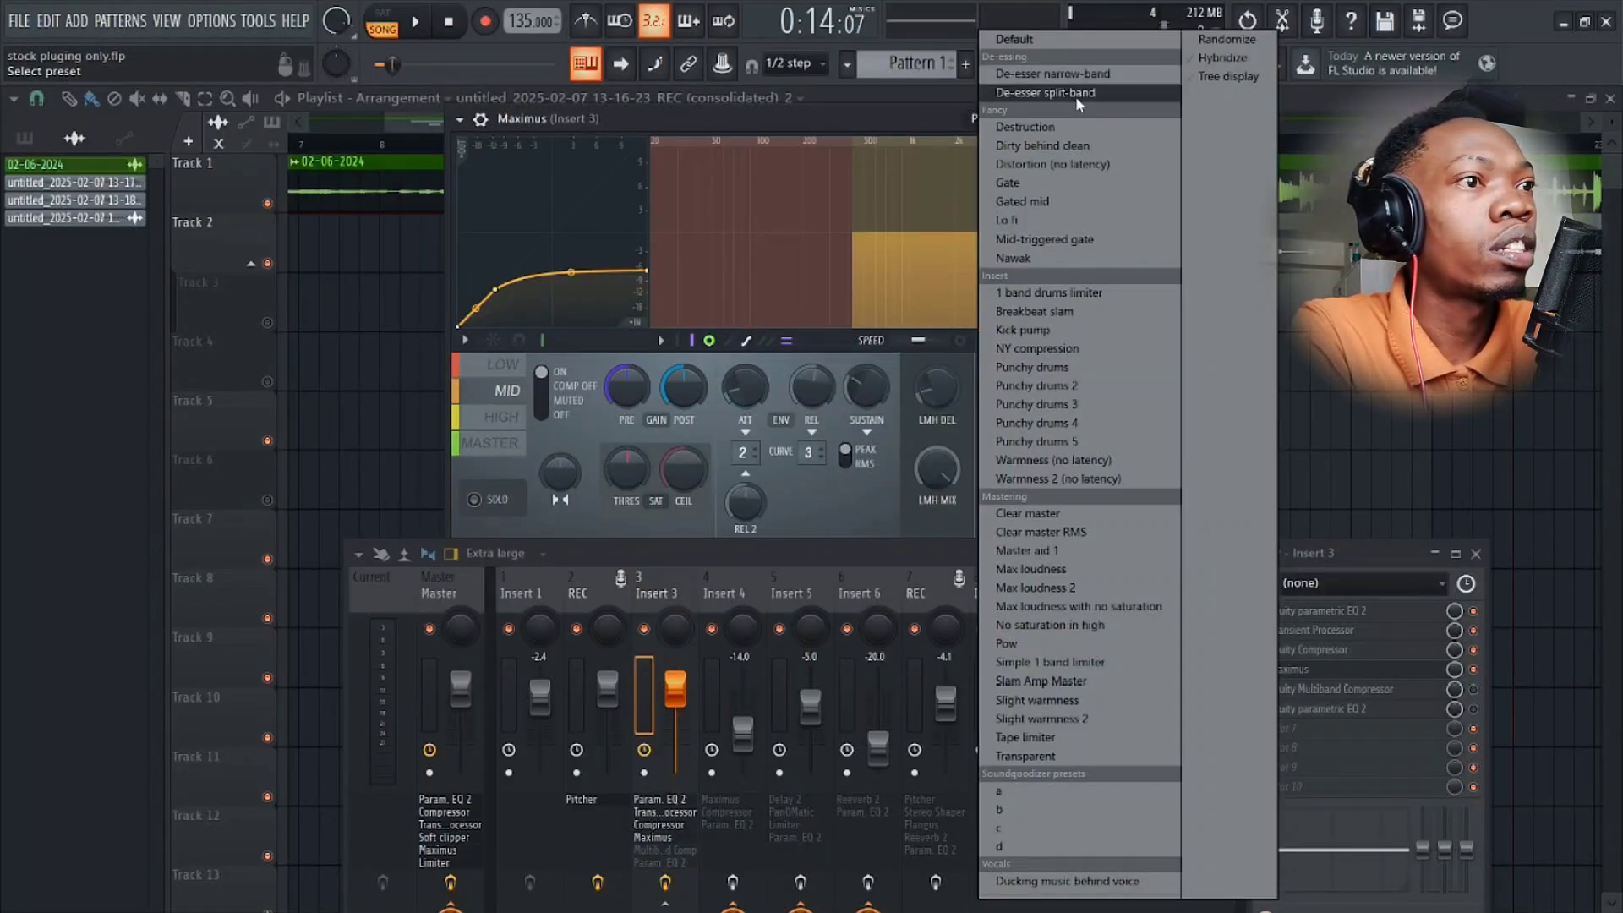
{"action": "left_click", "coordinate": [921, 115]}
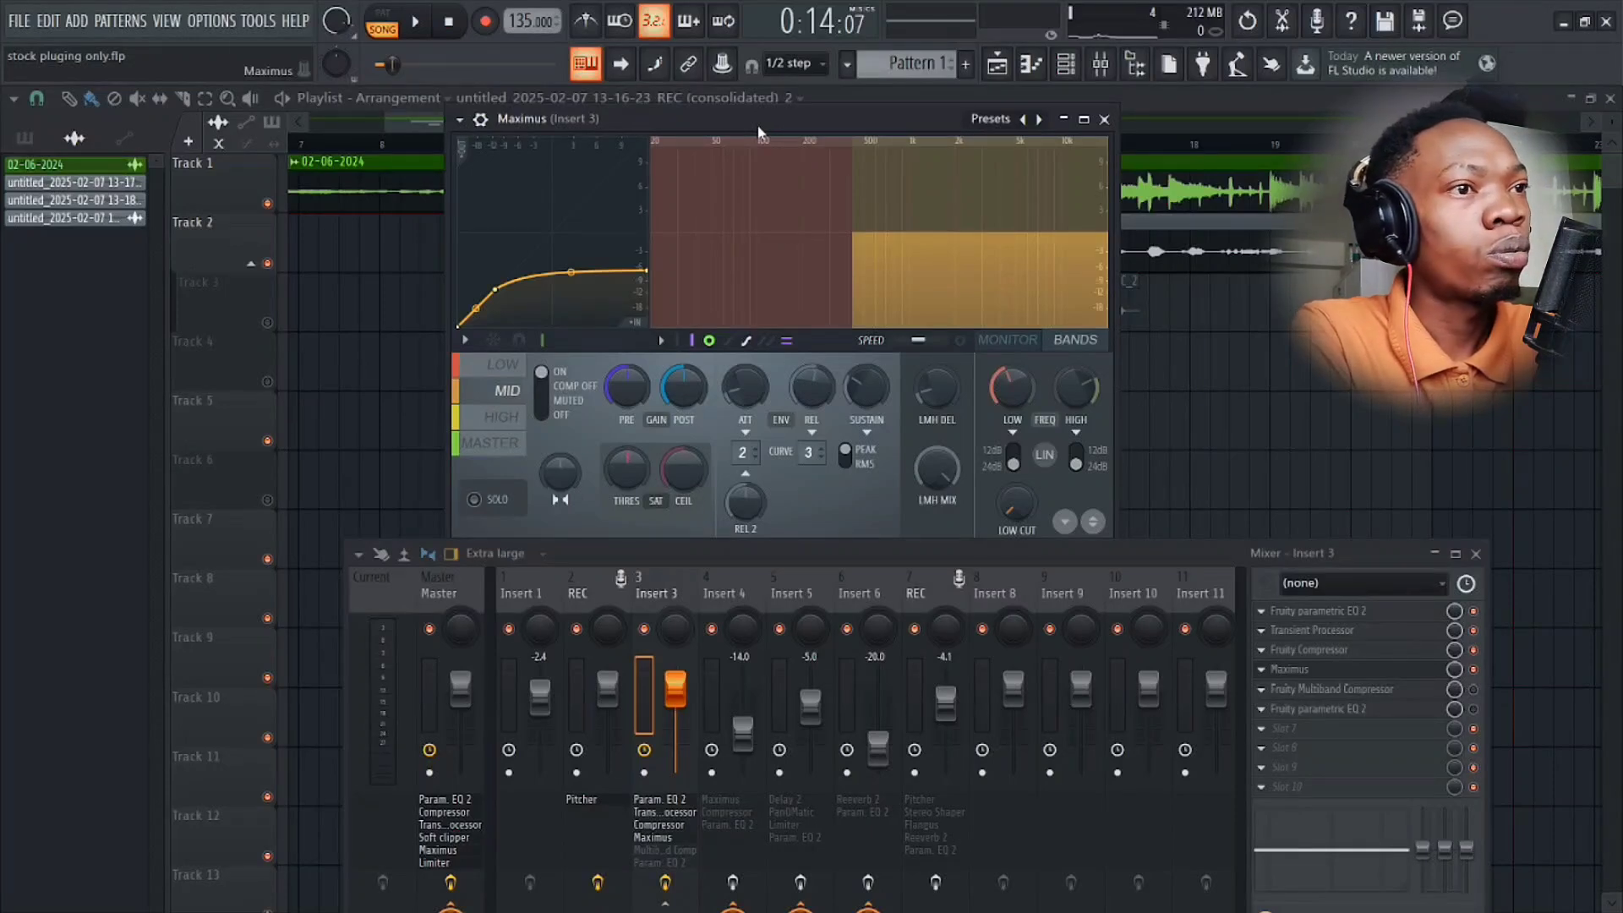
{"action": "left_click_drag", "start_coordinate": [758, 132], "coordinate": [800, 123]}
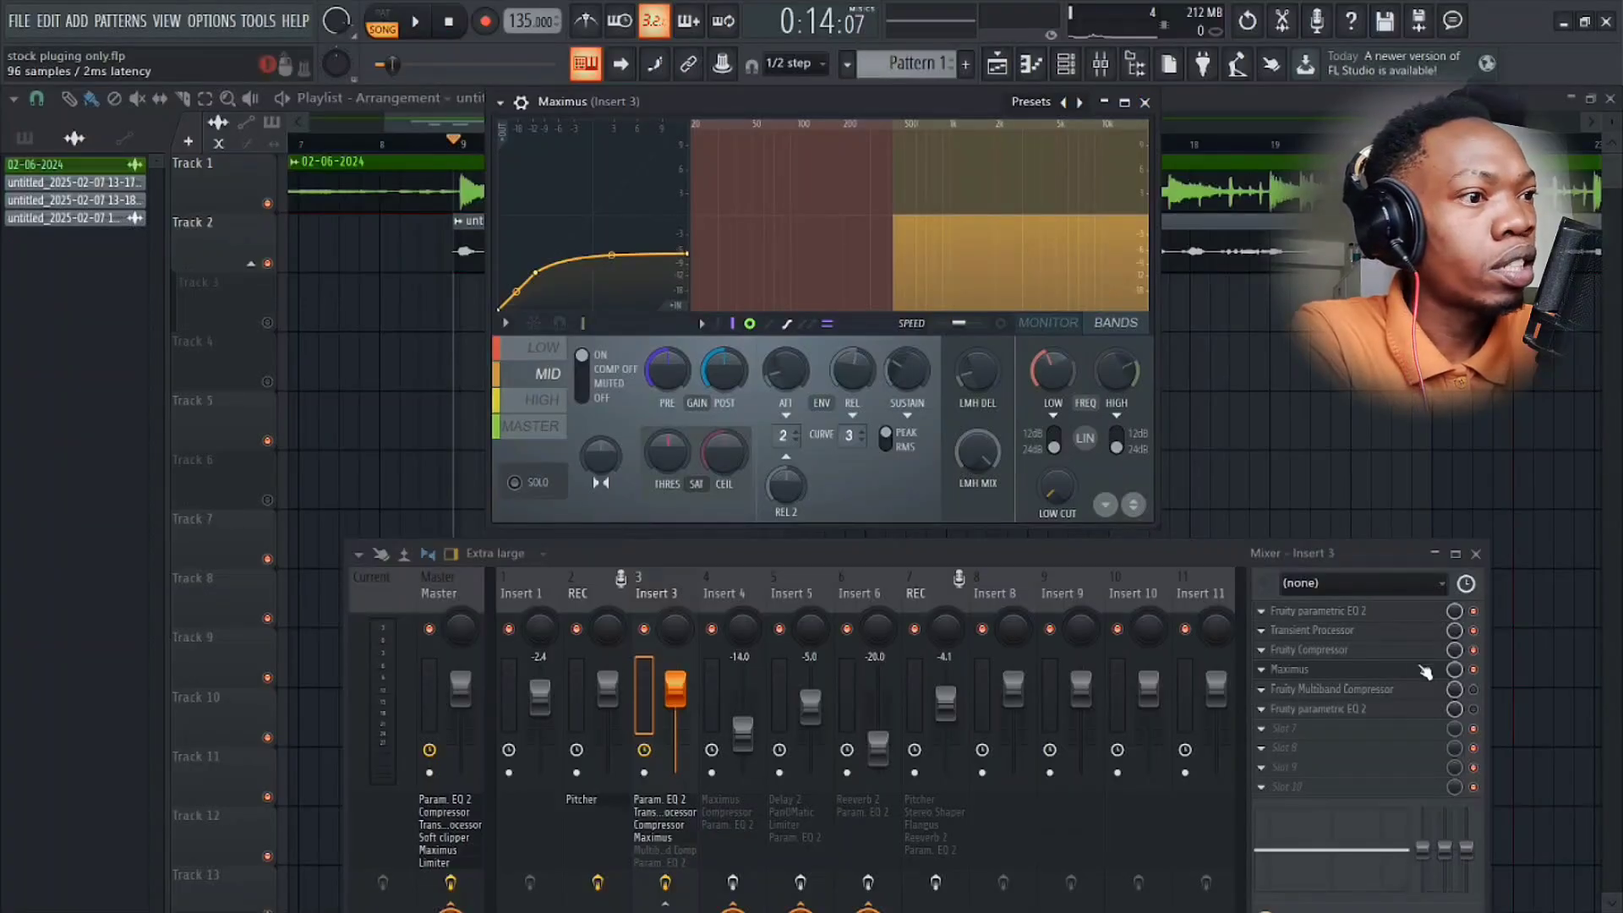
Play the song with Maximus enabled to audition the vocal, close the Maximus window, and stop playback.
{"action": "key", "text": "space"}
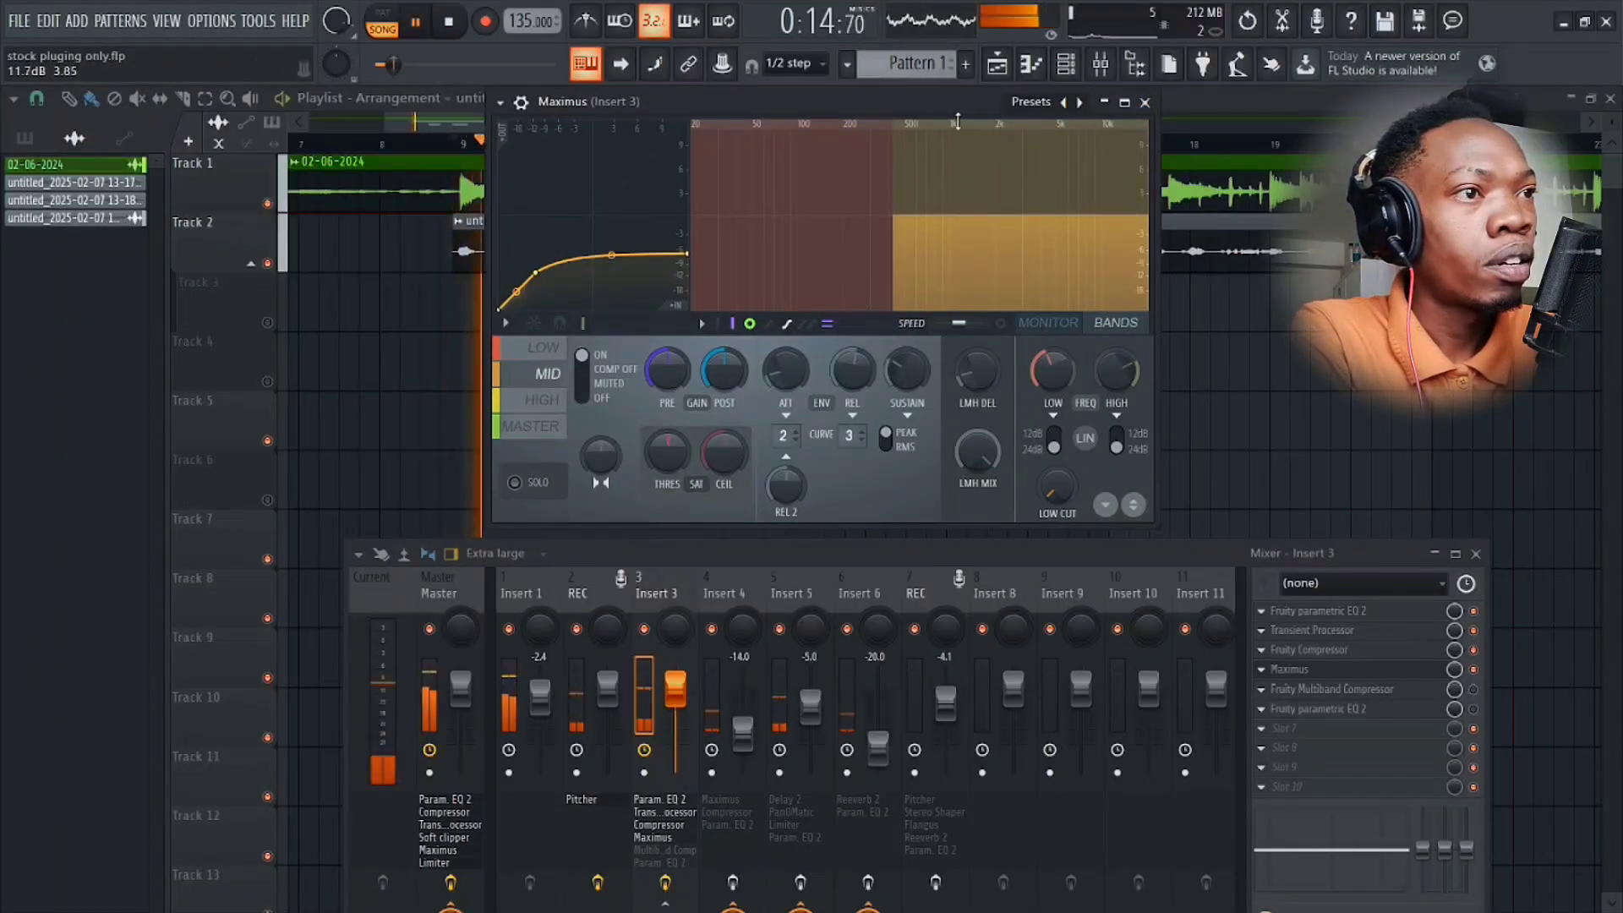
{"action": "left_click_drag", "start_coordinate": [930, 101], "coordinate": [899, 119]}
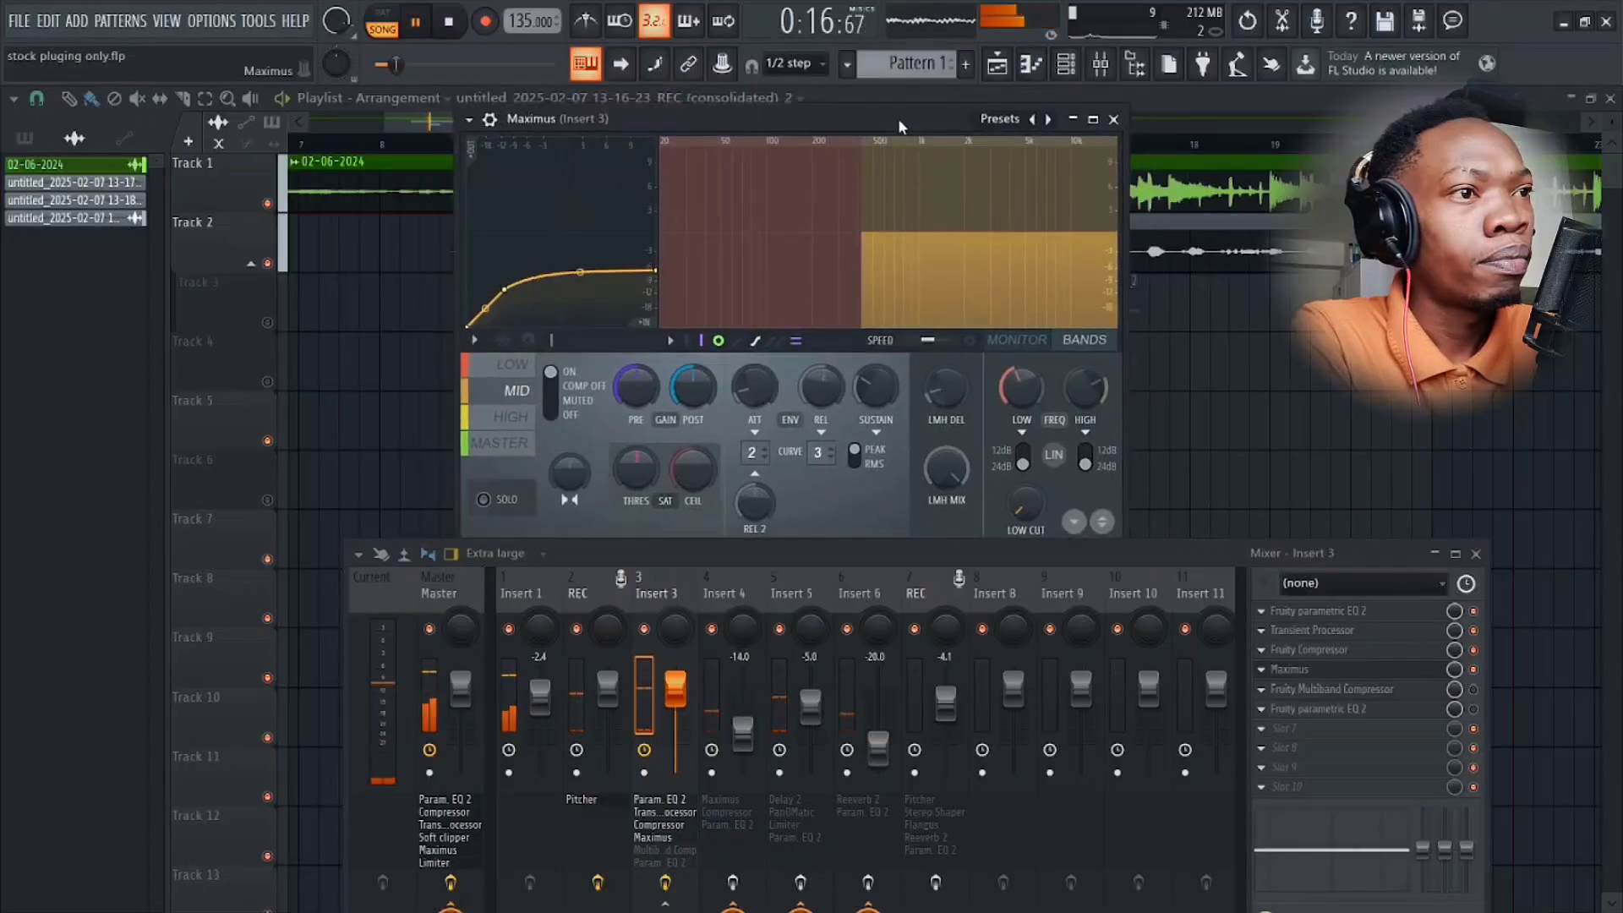
{"action": "left_click", "coordinate": [1114, 120]}
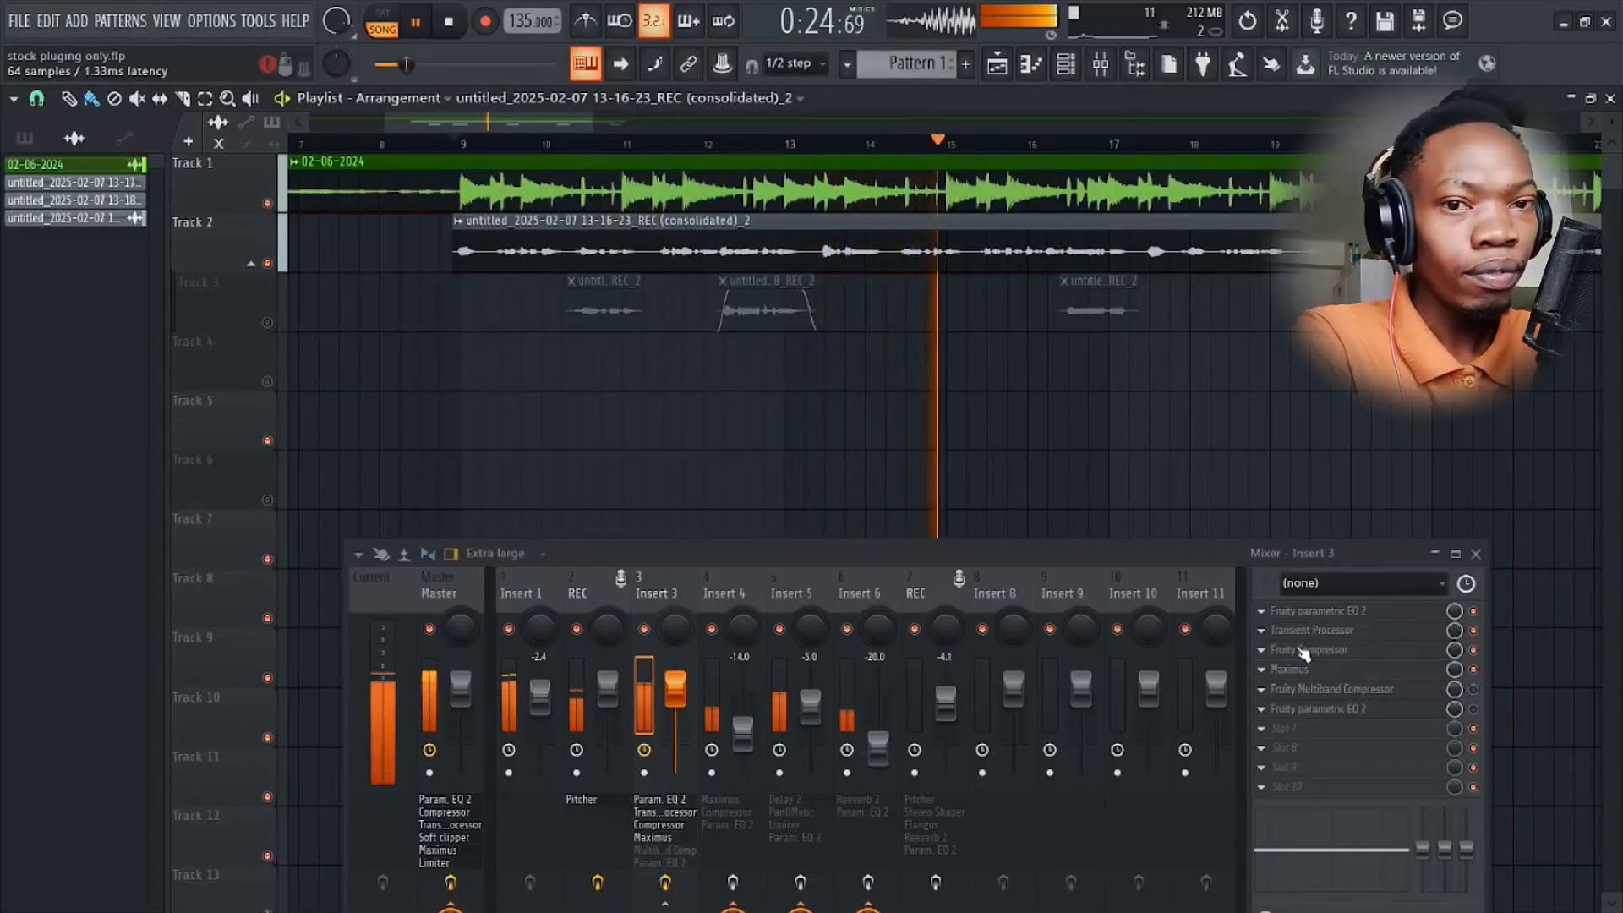
{"action": "key", "text": "space"}
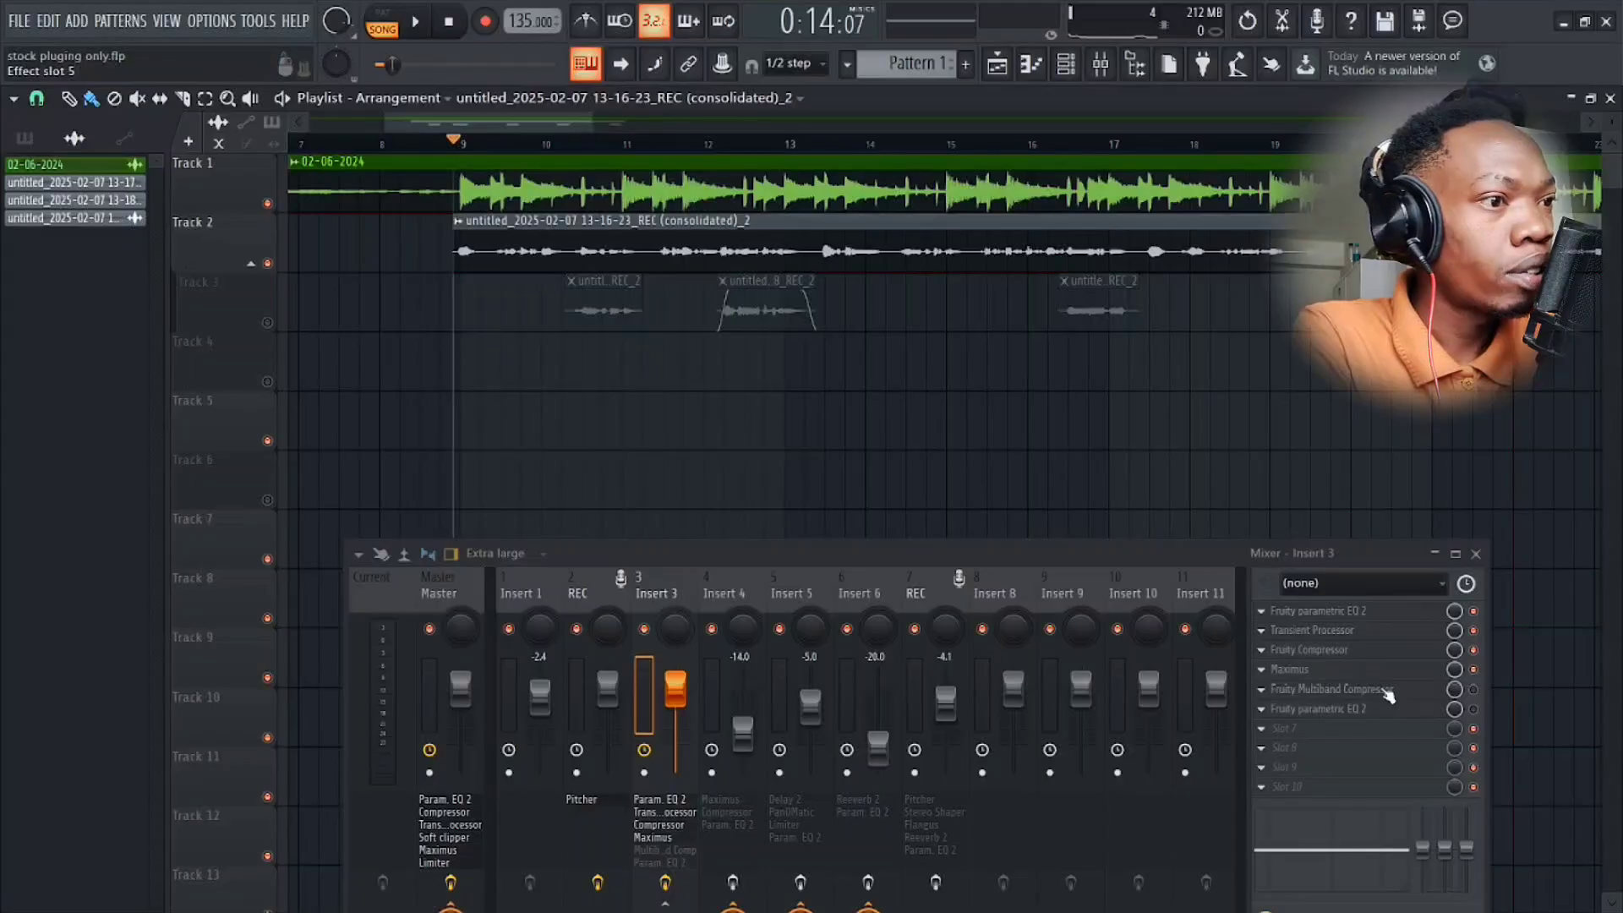
Enable Fruity Multiband Compressor on Insert 3 and play the song with it off and on to compare the vocal.
{"action": "left_click", "coordinate": [1473, 689]}
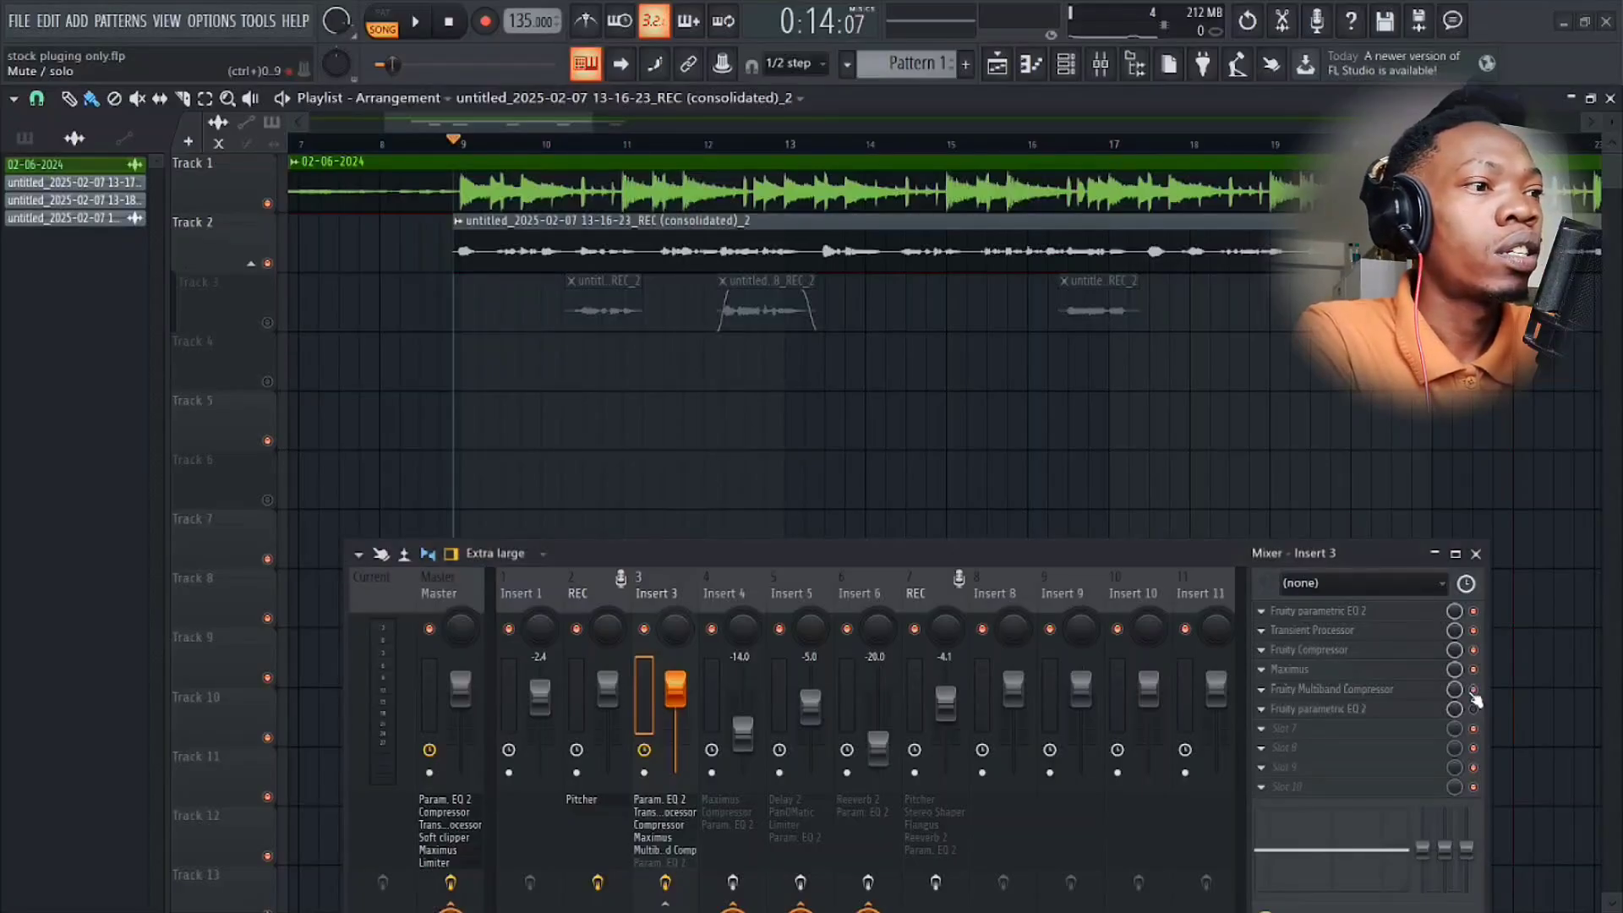
{"action": "left_click", "coordinate": [1473, 690]}
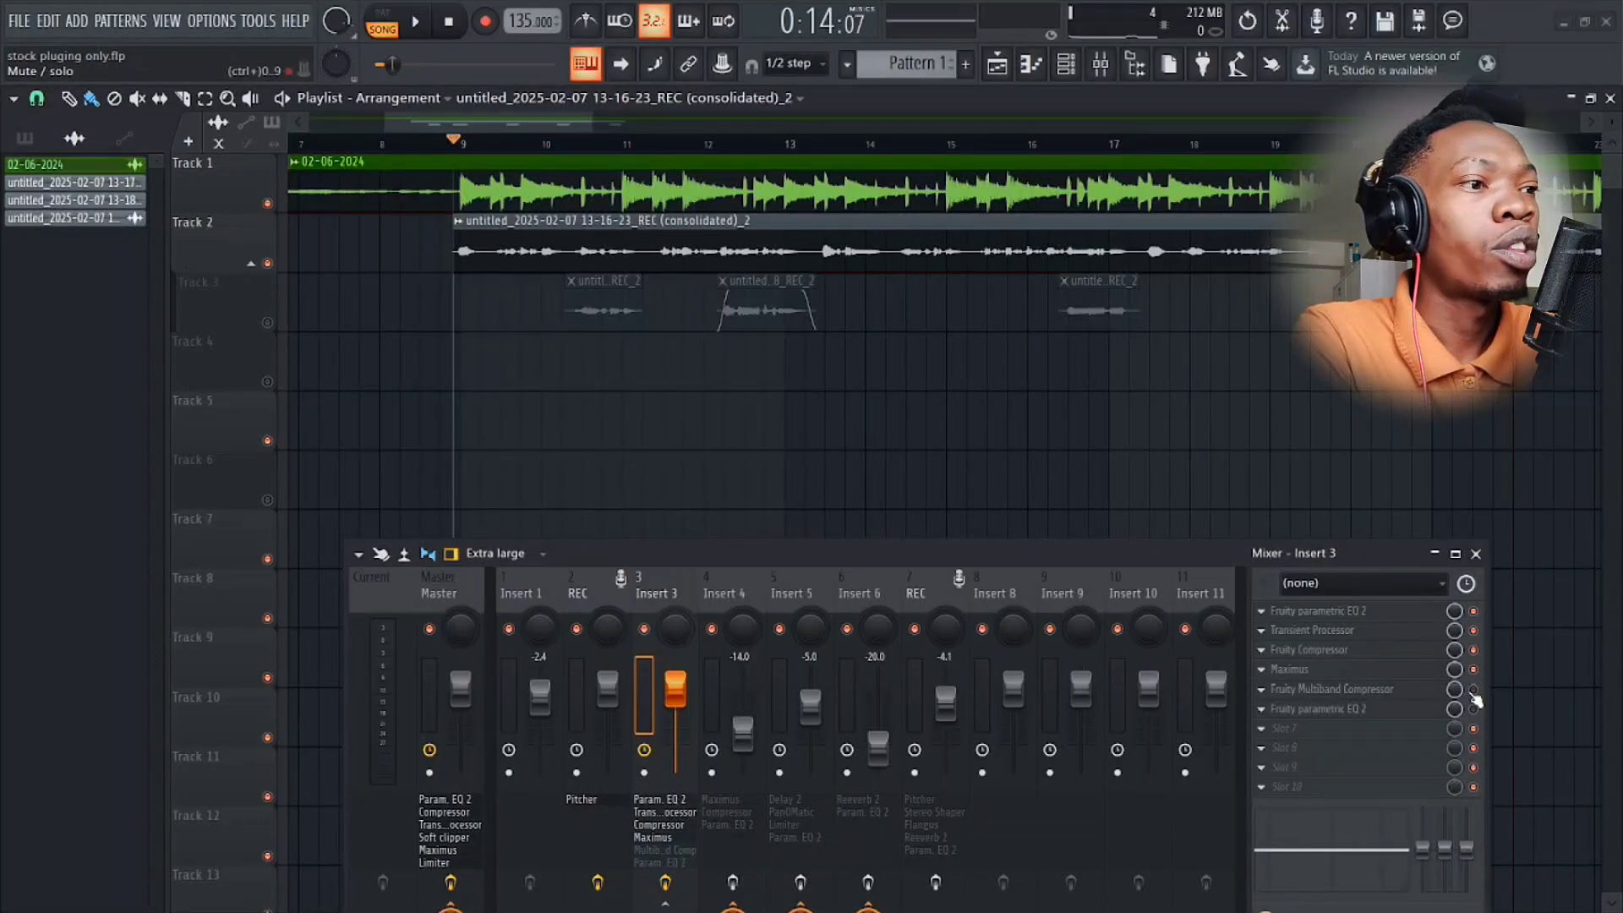
{"action": "key", "text": "space"}
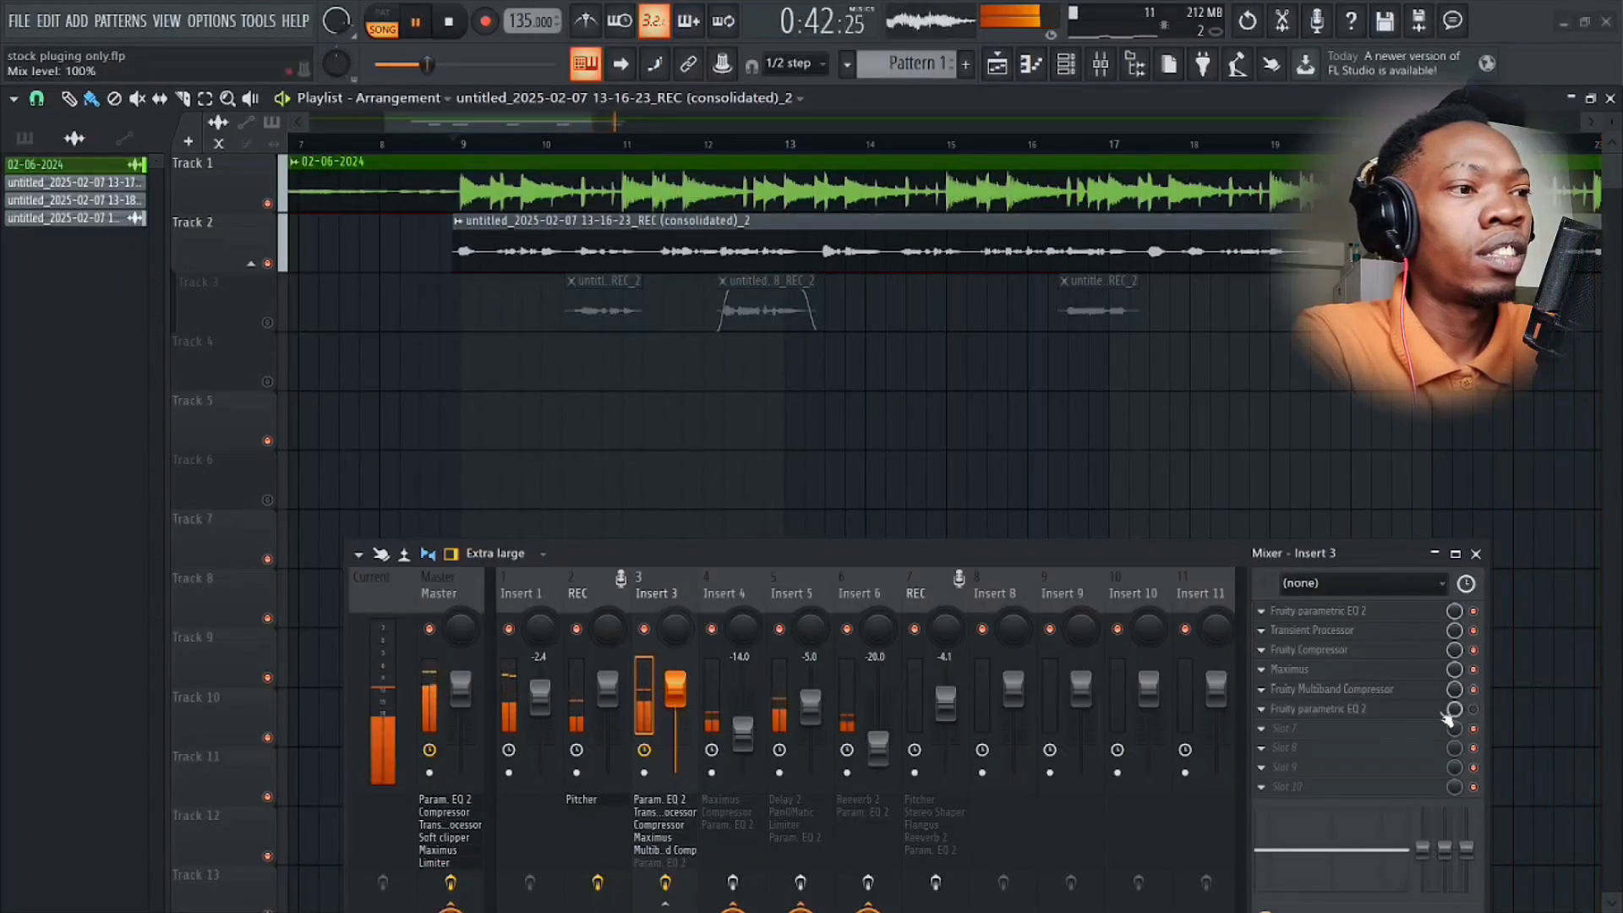
{"action": "key", "text": "space"}
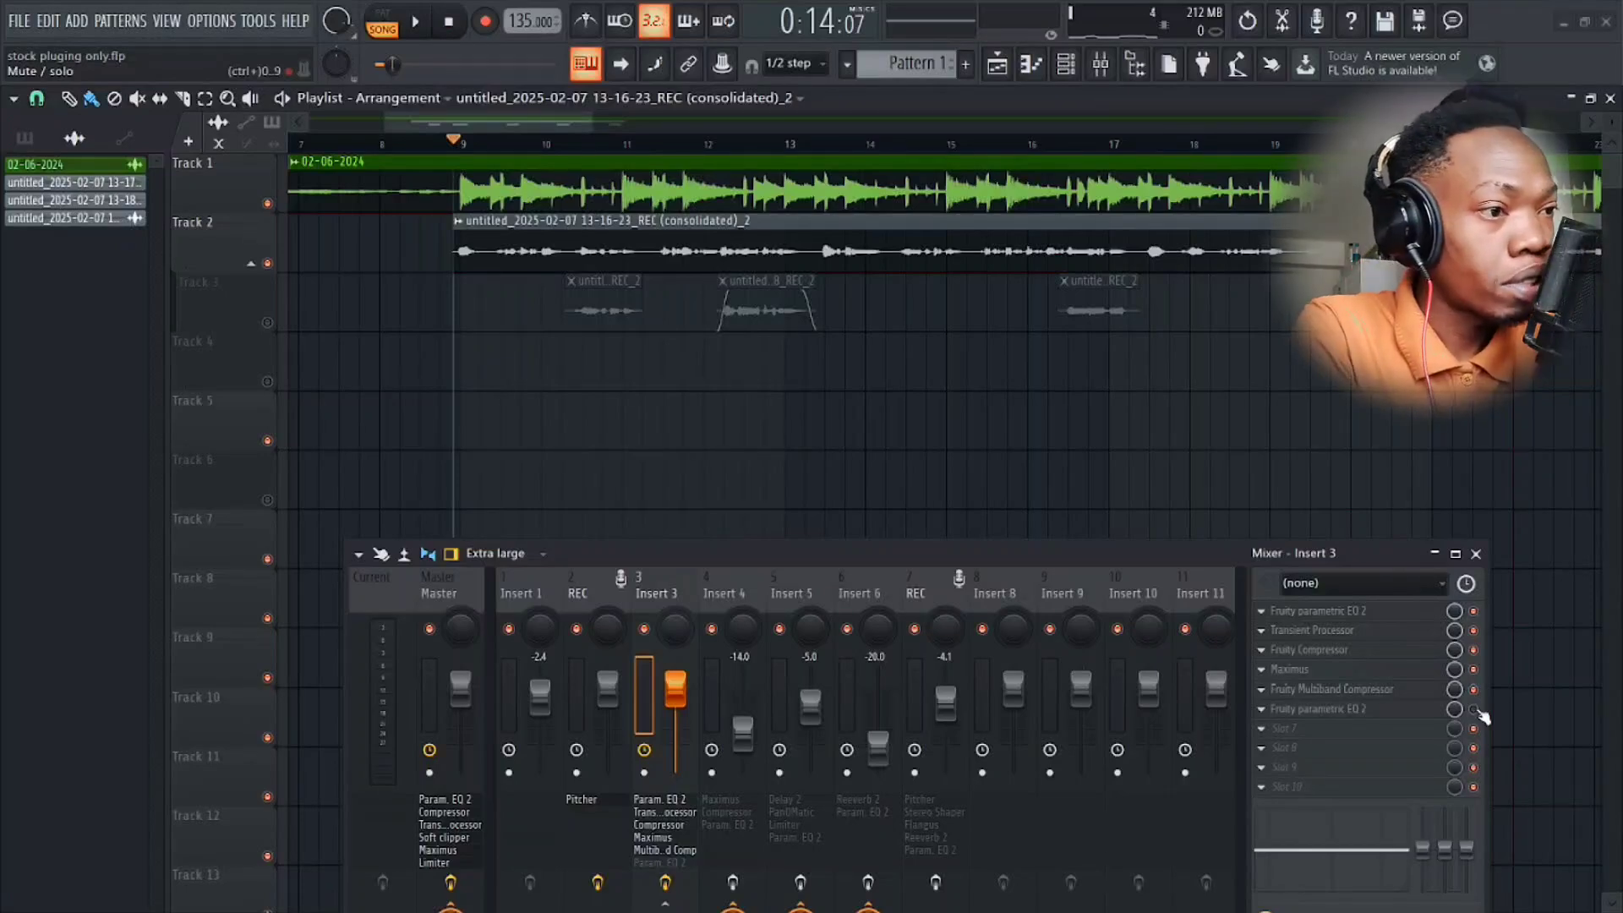
Open the second Fruity Parametric EQ 2 on Insert 3 and play the song with it bypassed and enabled to compare the vocal.
{"action": "left_click", "coordinate": [1350, 716]}
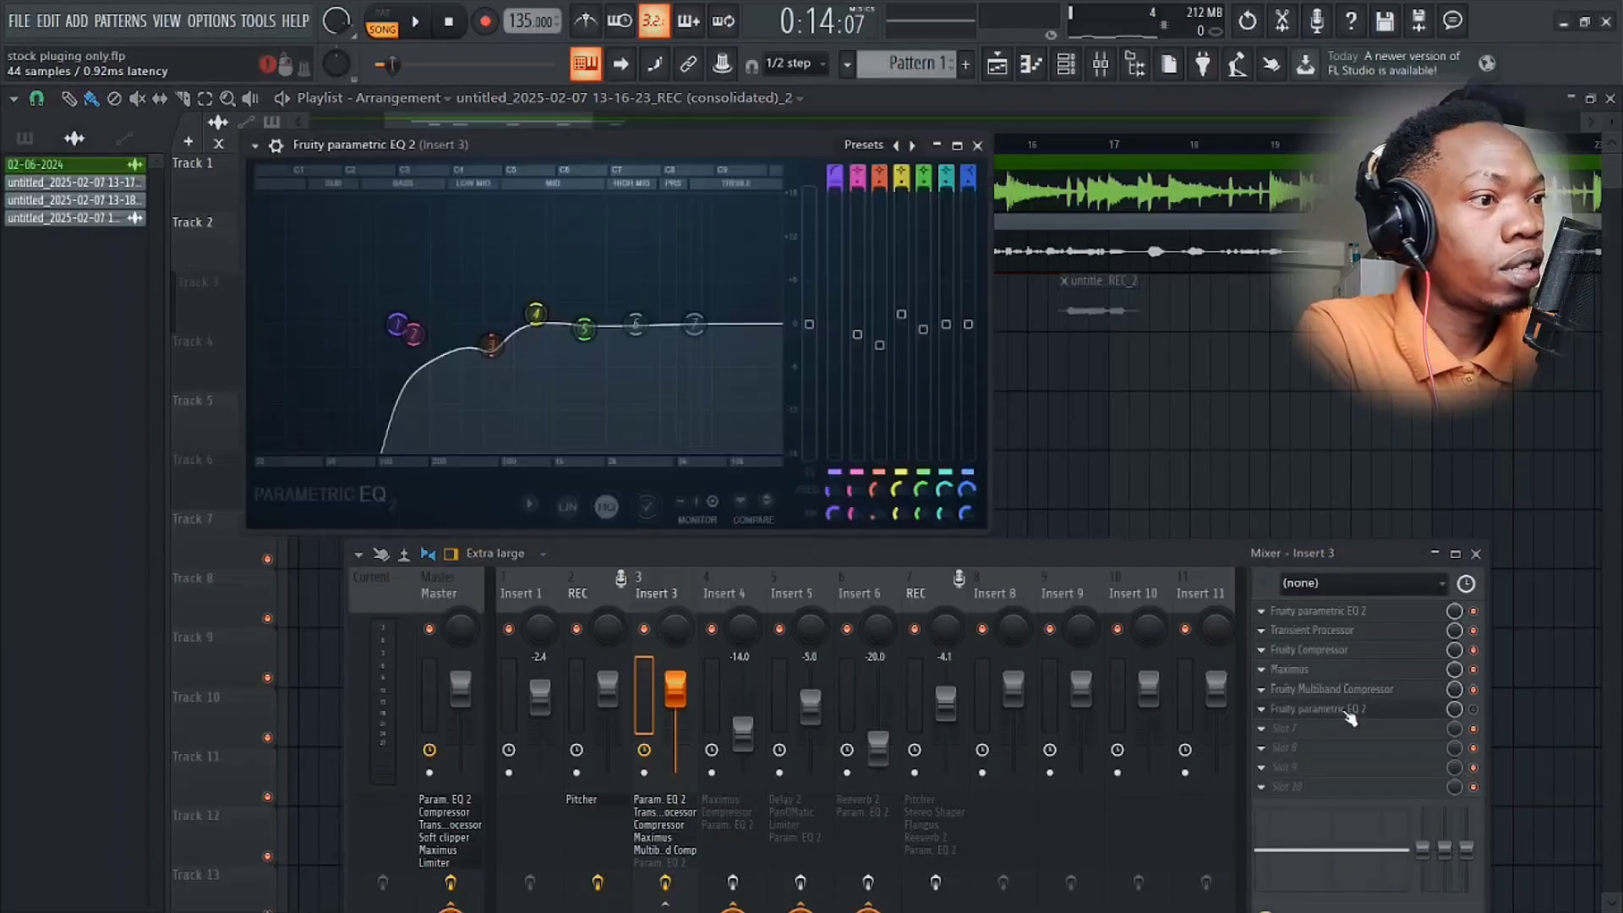
{"action": "left_click", "coordinate": [1474, 711]}
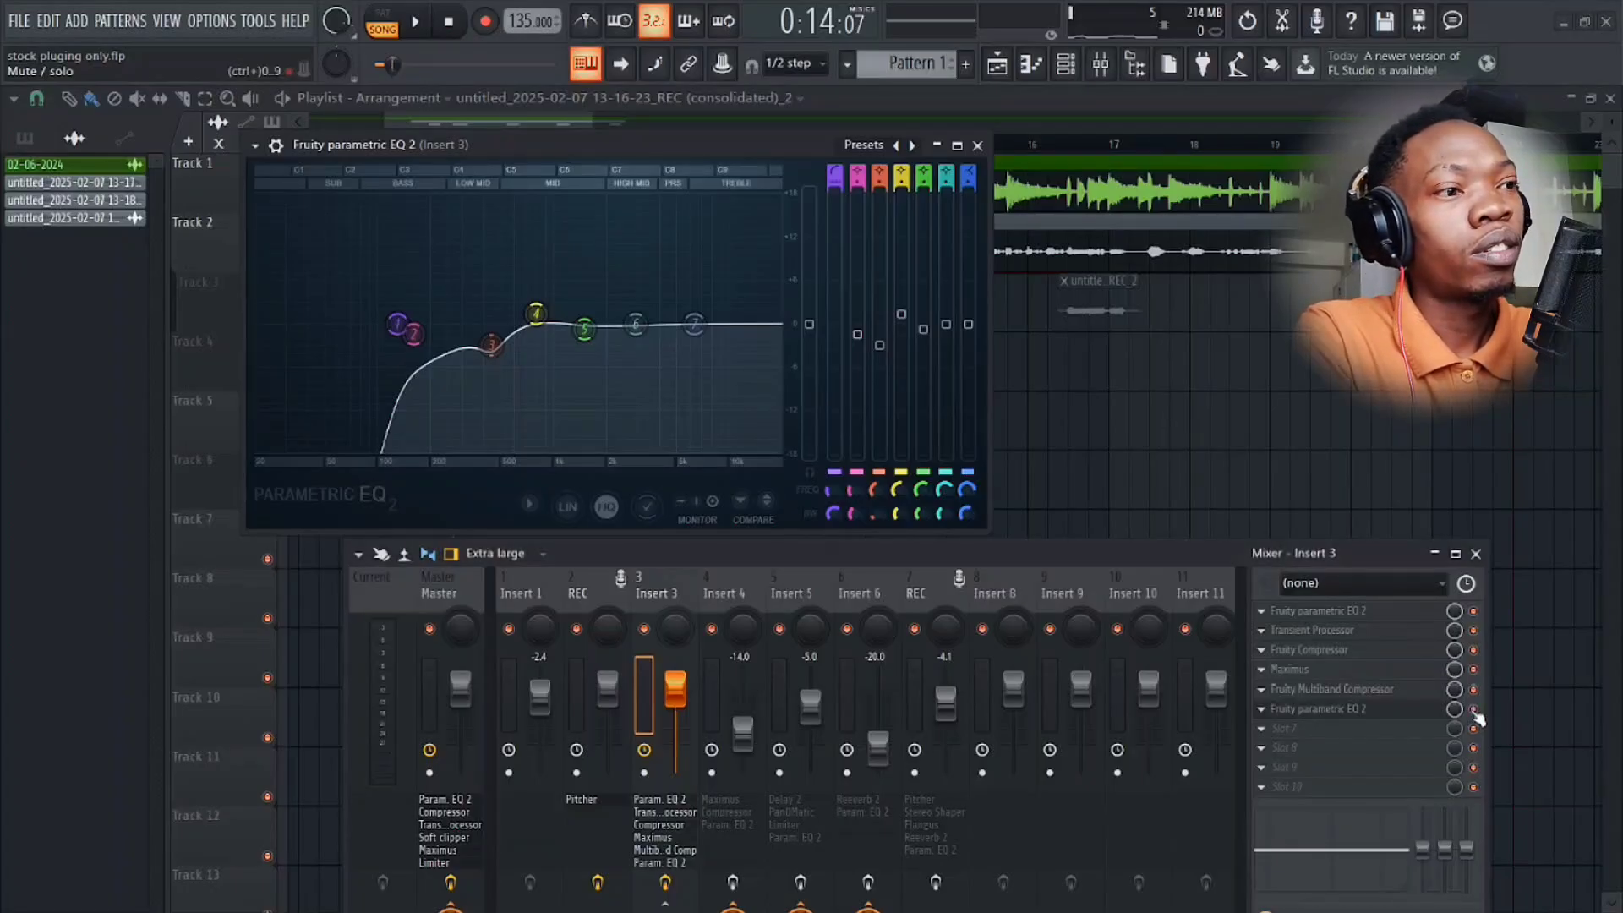
{"action": "left_click", "coordinate": [1474, 710]}
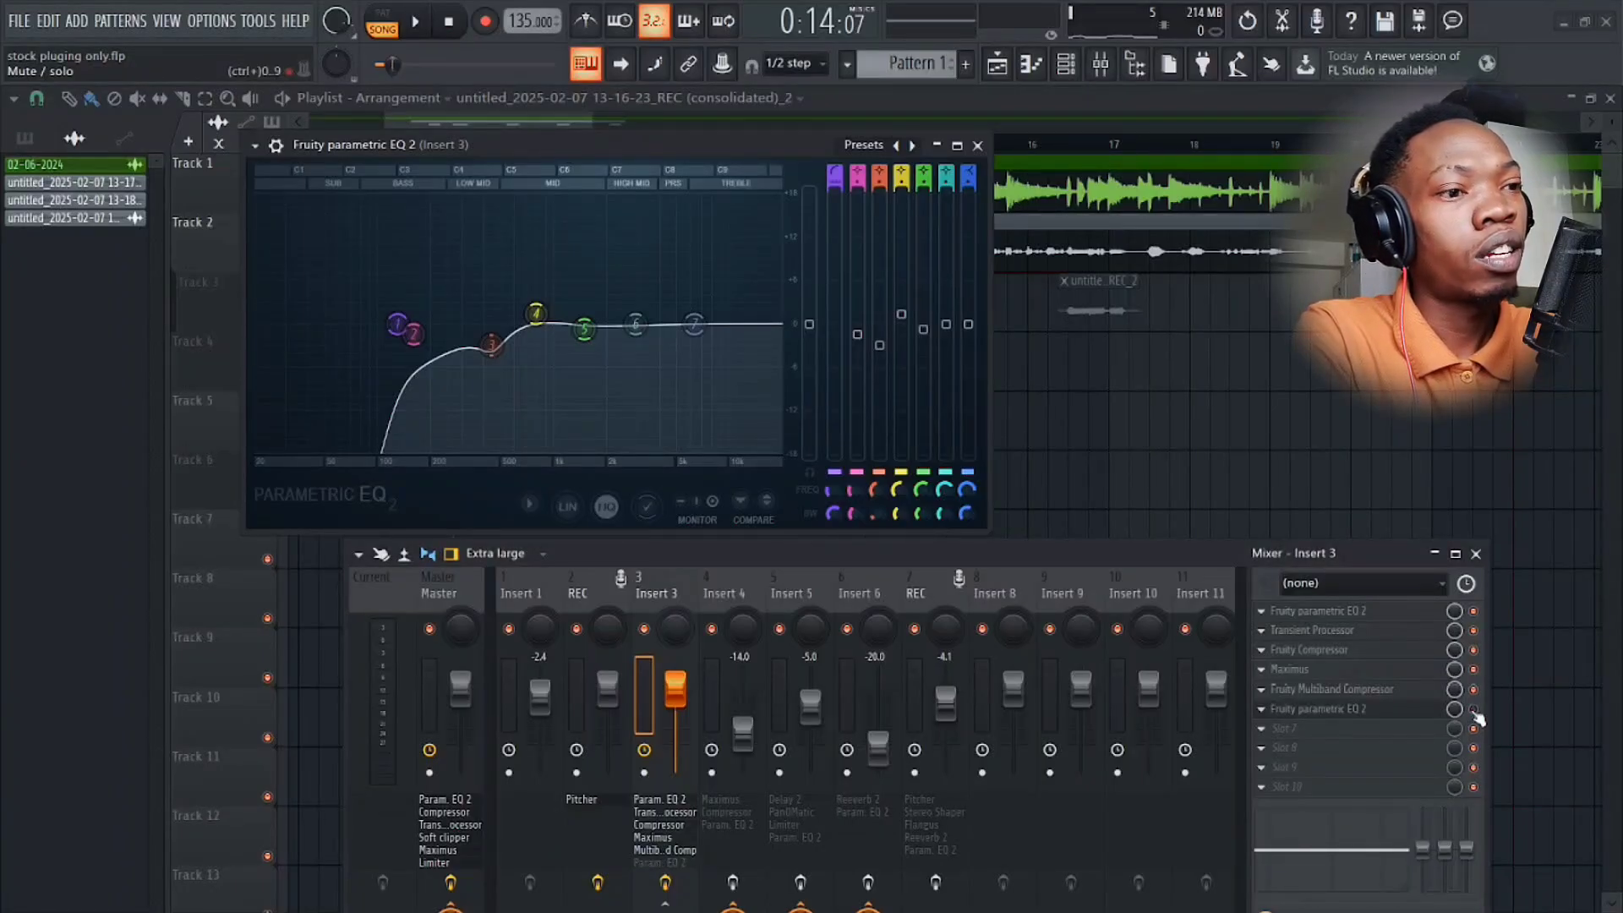
{"action": "key", "text": "space"}
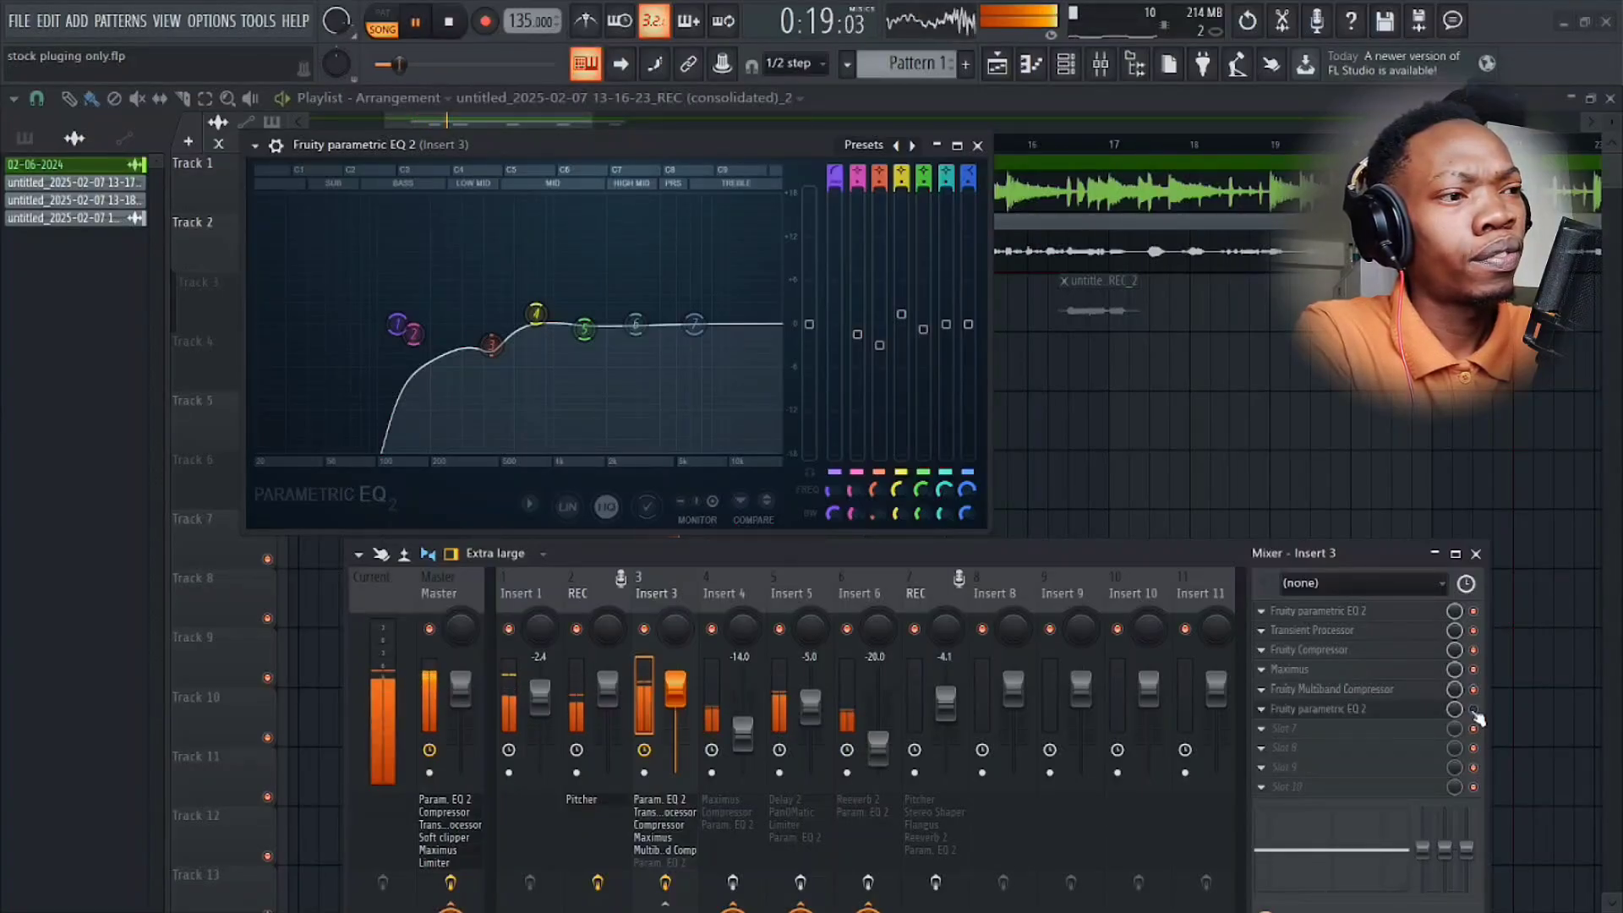
{"action": "left_click", "coordinate": [1475, 711]}
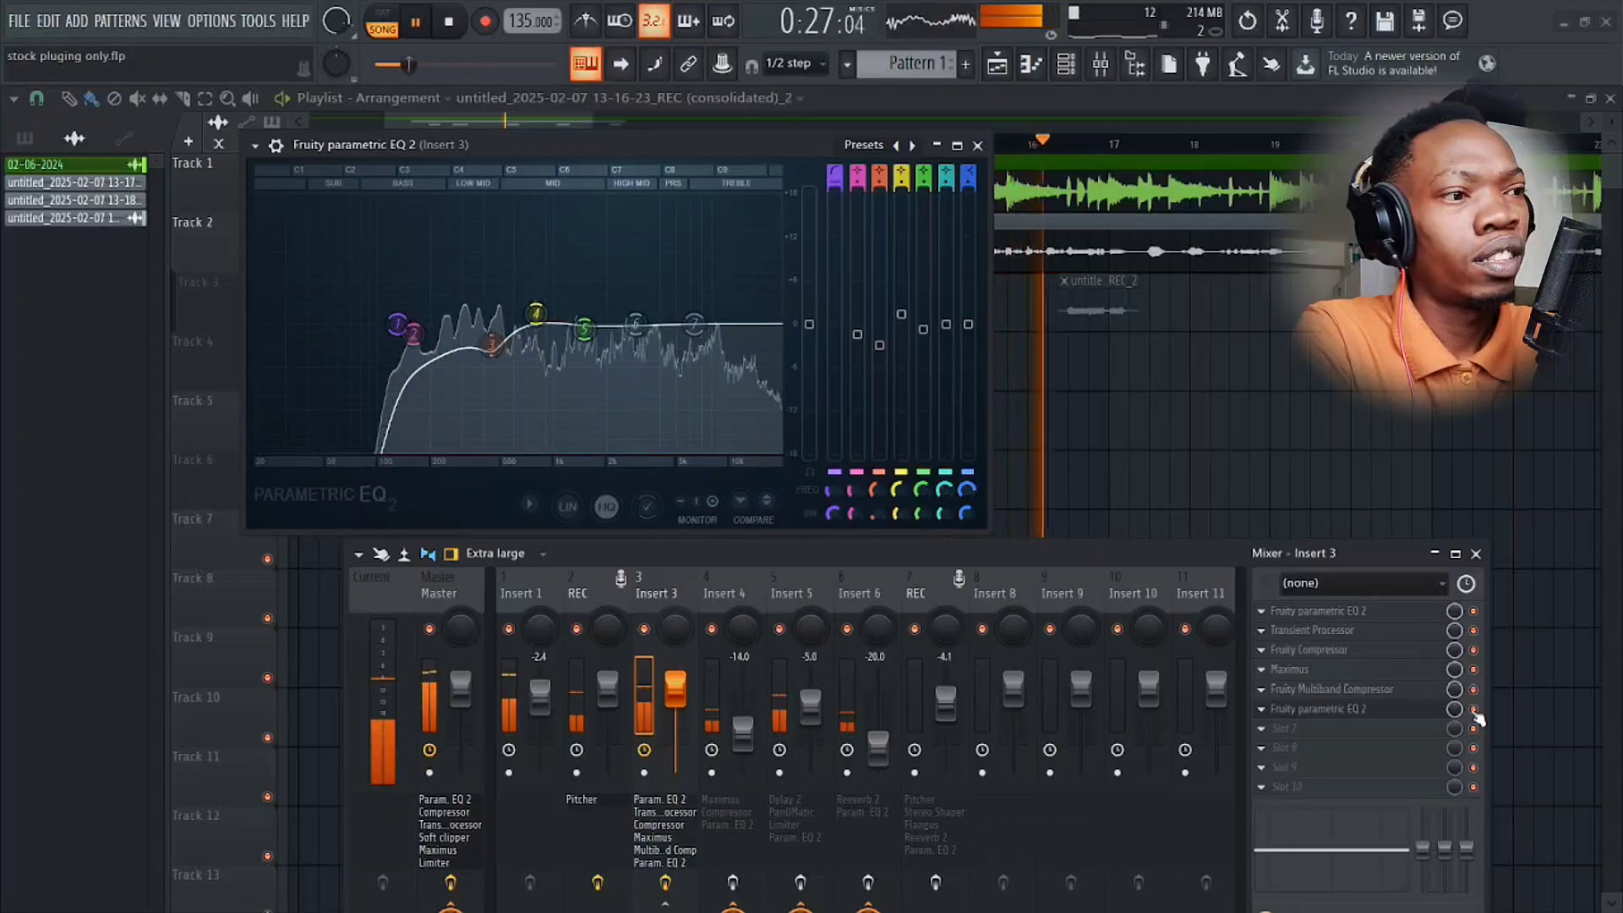
Compare Fruity Multiband Compressor off and on during playback, and lower its mix level on Insert 3 to 77%.
{"action": "left_click", "coordinate": [1474, 691]}
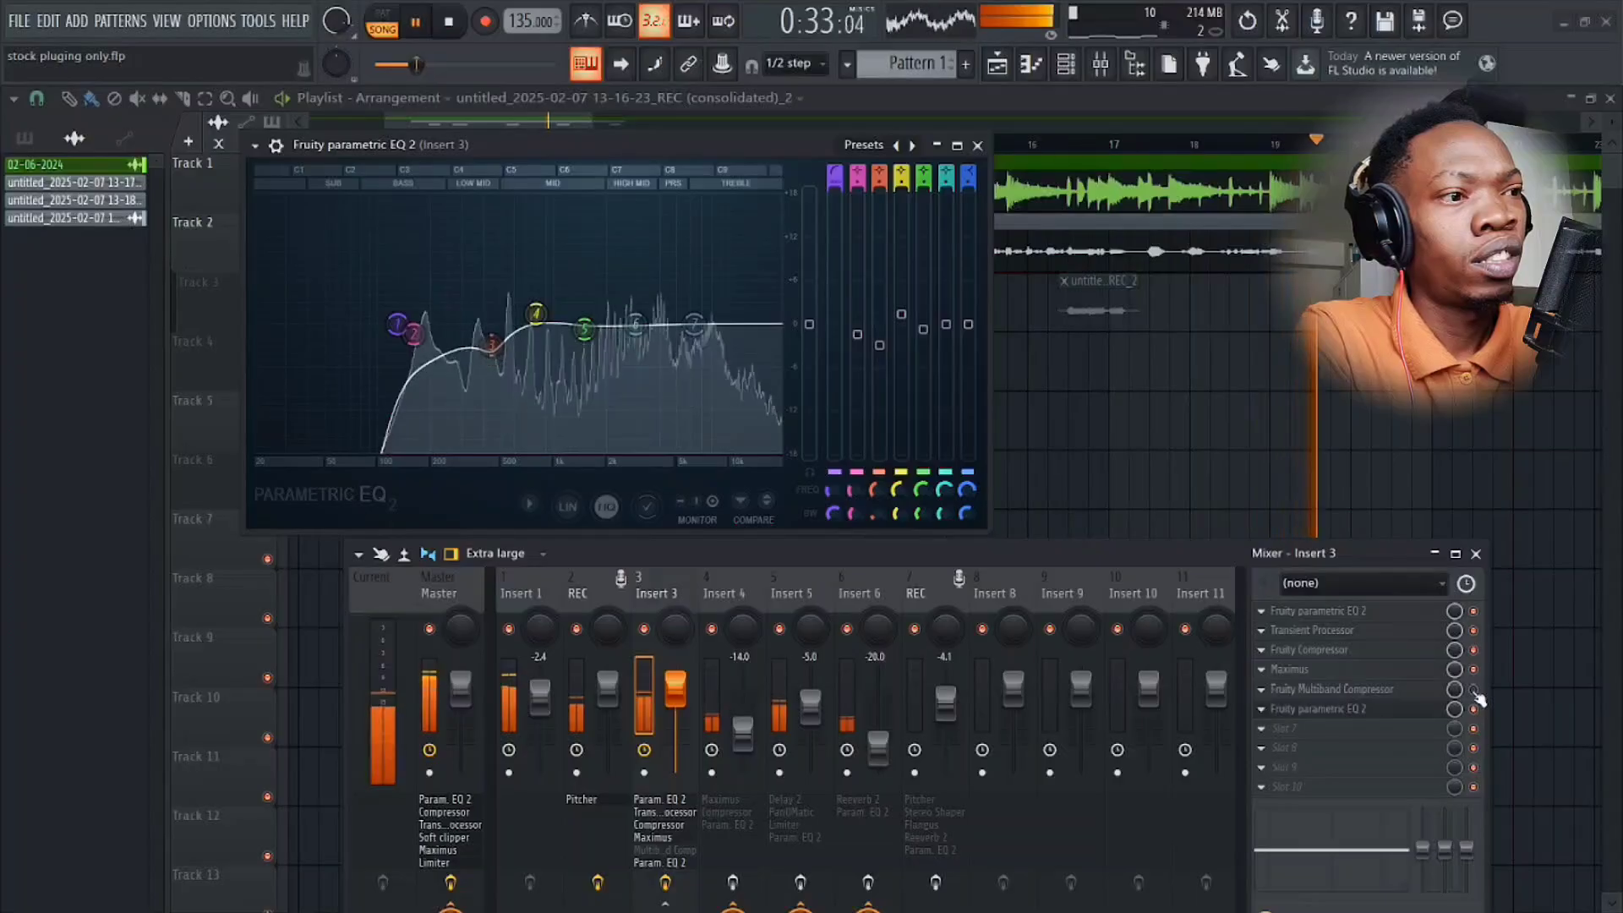
{"action": "left_click", "coordinate": [1474, 690]}
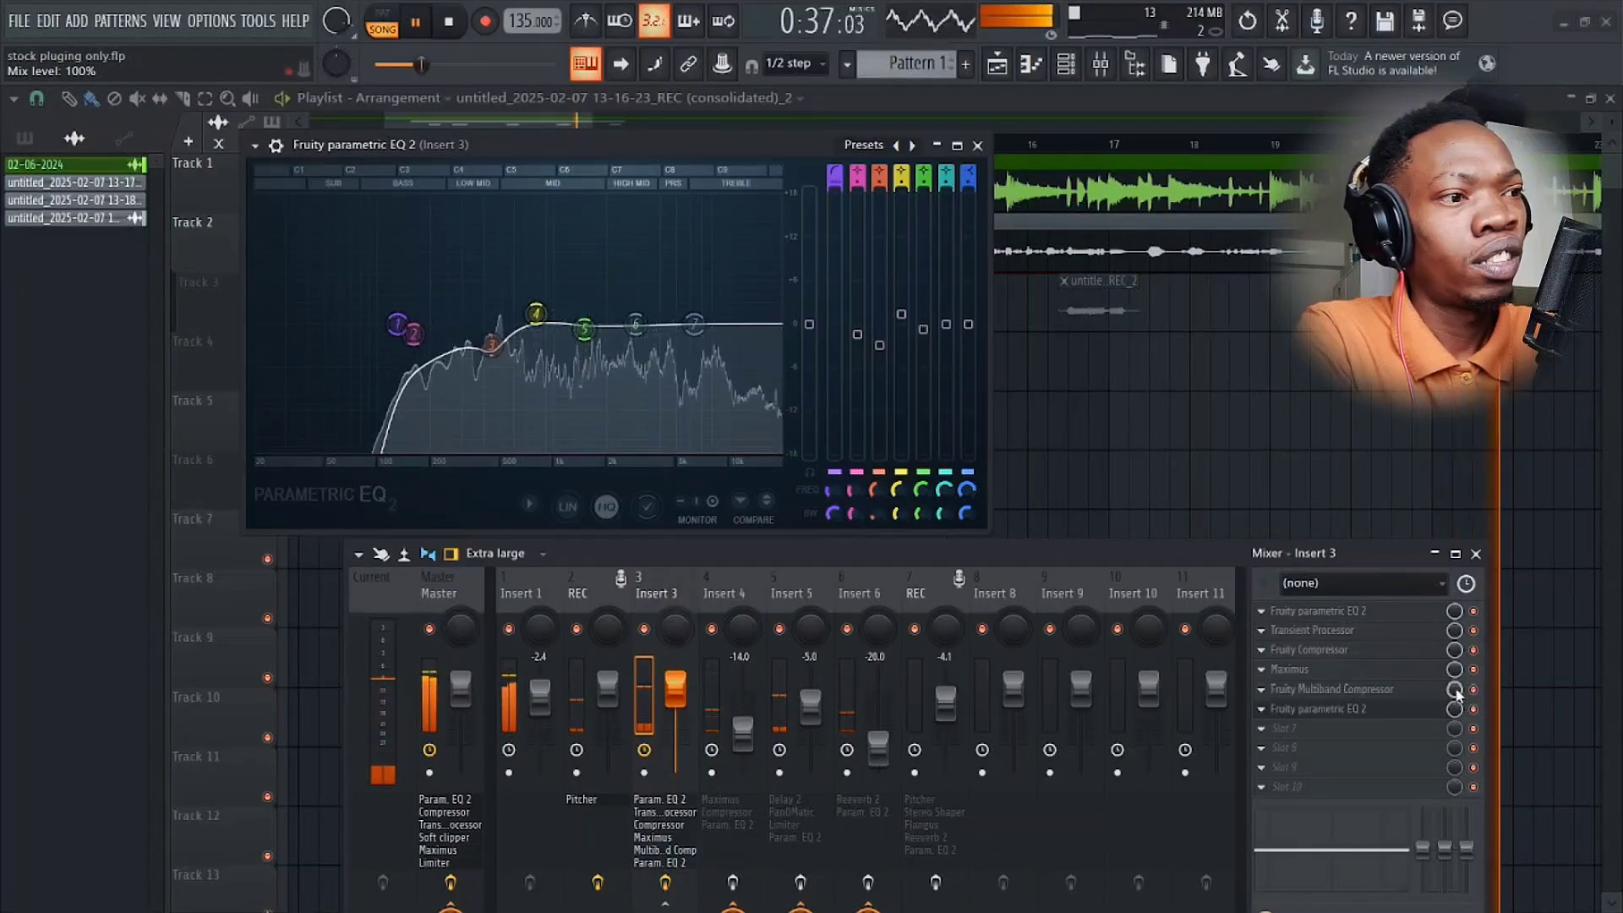
{"action": "scroll", "coordinate": [1455, 694], "scroll_direction": "down", "scroll_amount": 3}
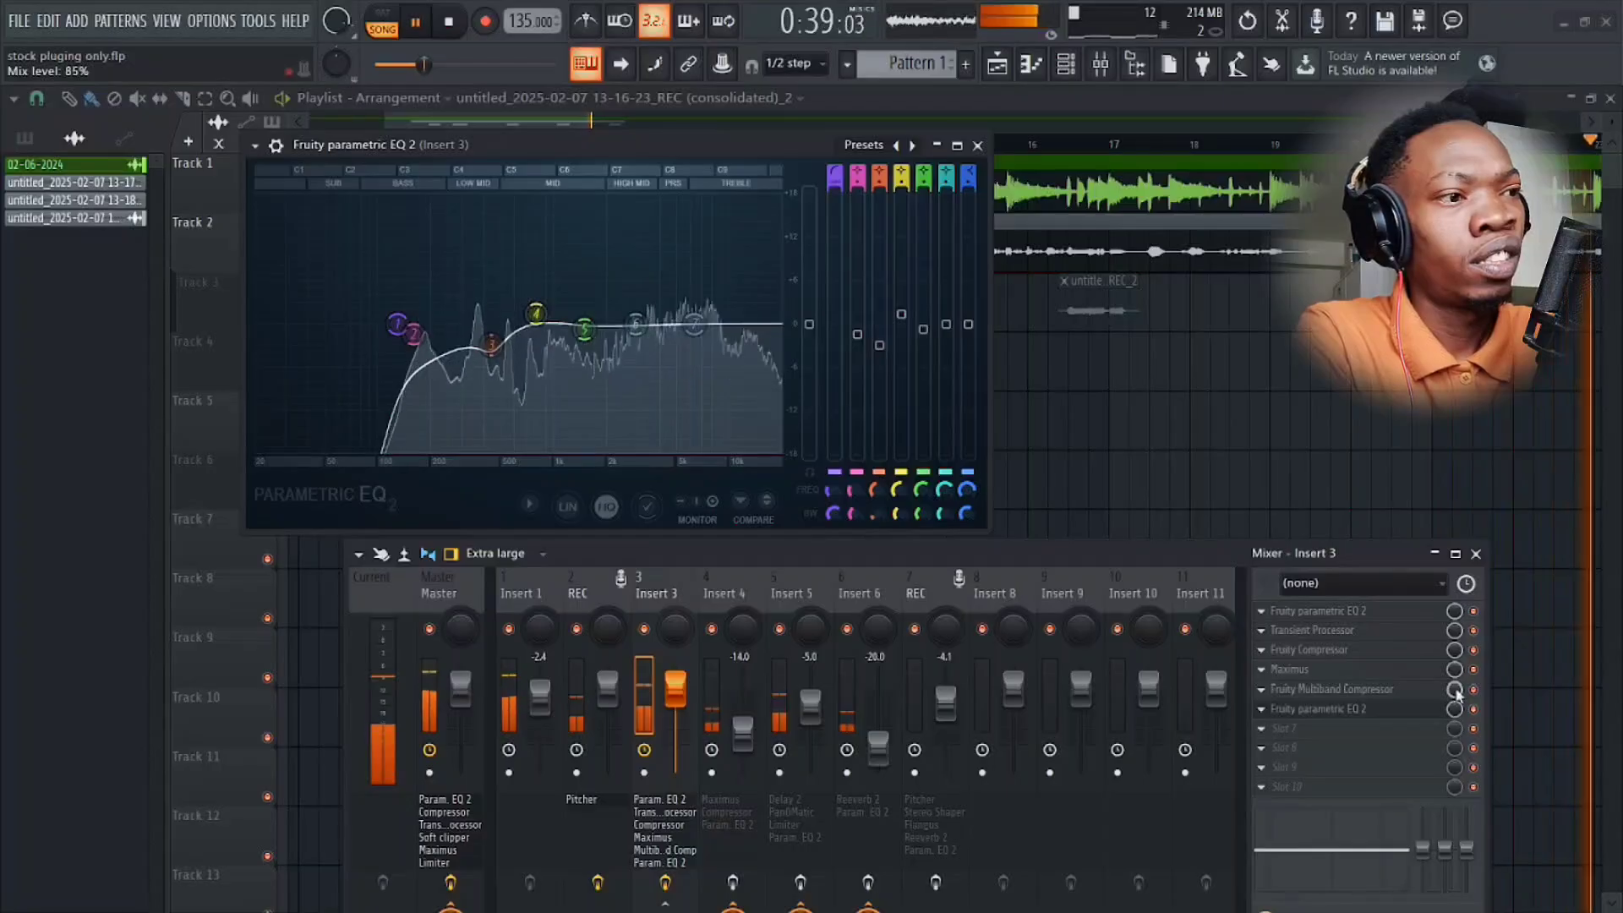
{"action": "scroll", "coordinate": [1457, 693], "scroll_direction": "down", "scroll_amount": 2}
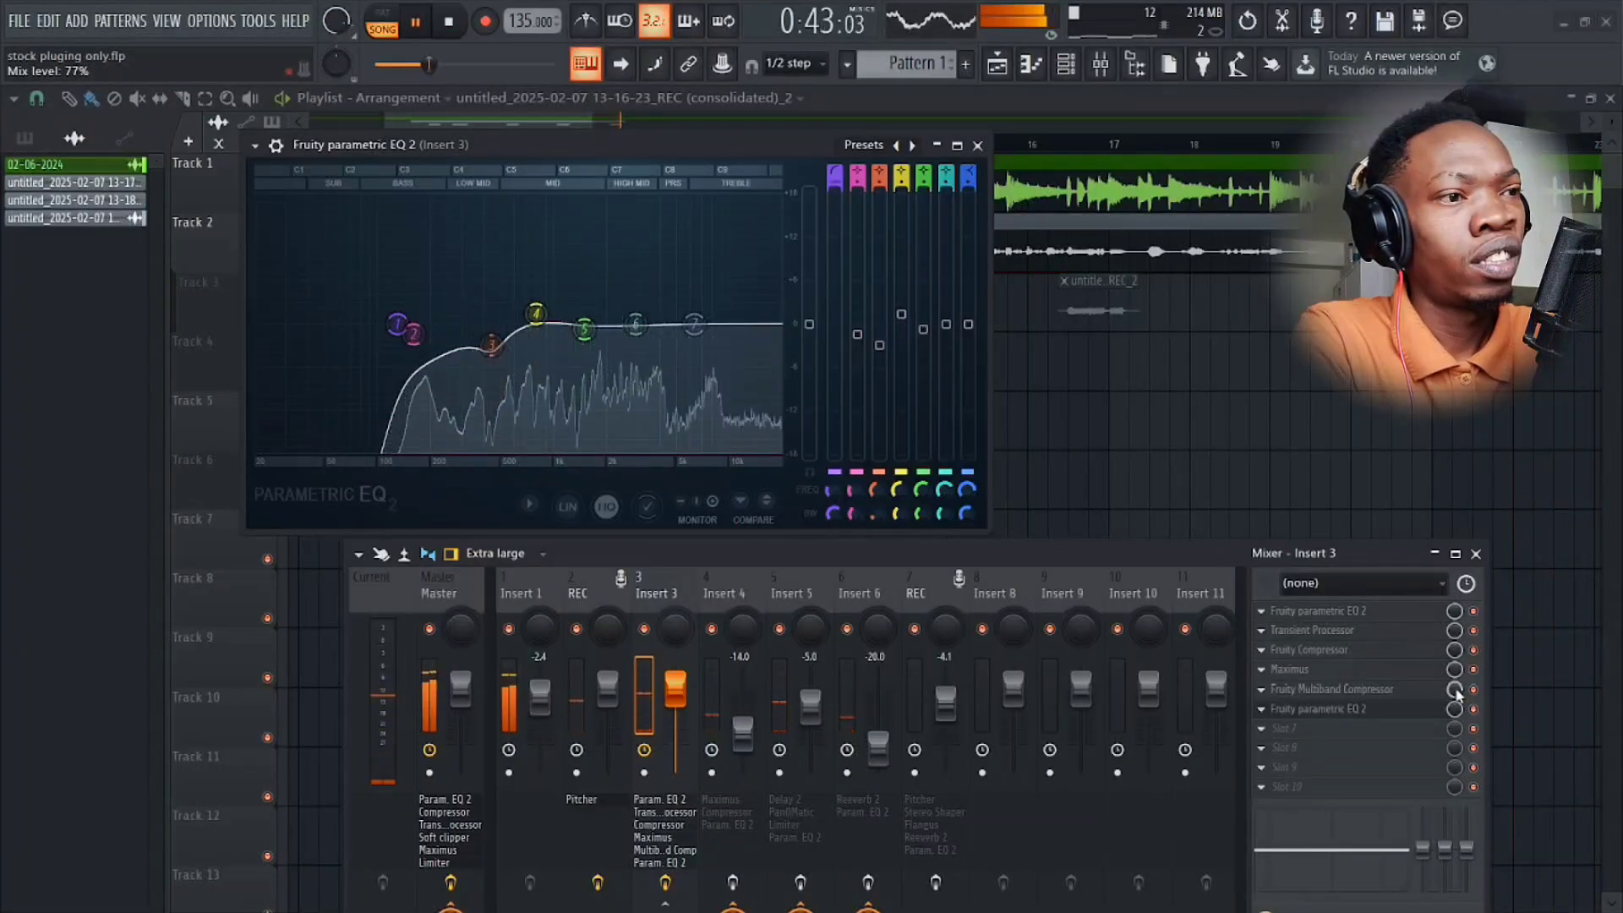
Stop the playback and move the mixer window higher over the playlist to show its full send routing.
{"action": "key", "text": "space"}
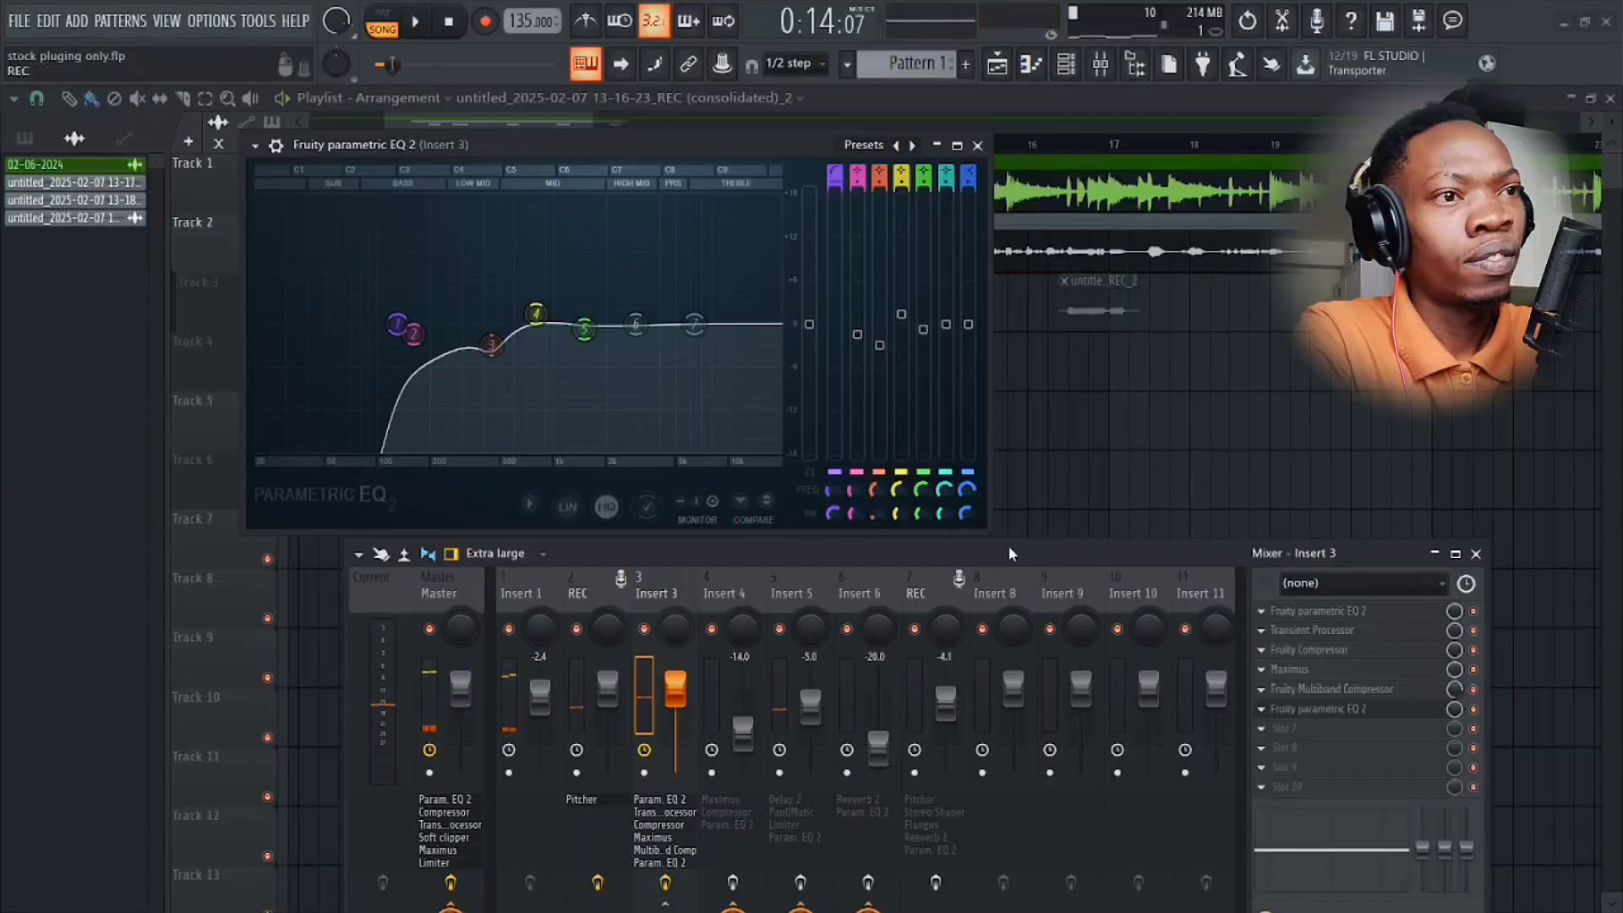
{"action": "left_click_drag", "start_coordinate": [1175, 553], "coordinate": [1215, 404]}
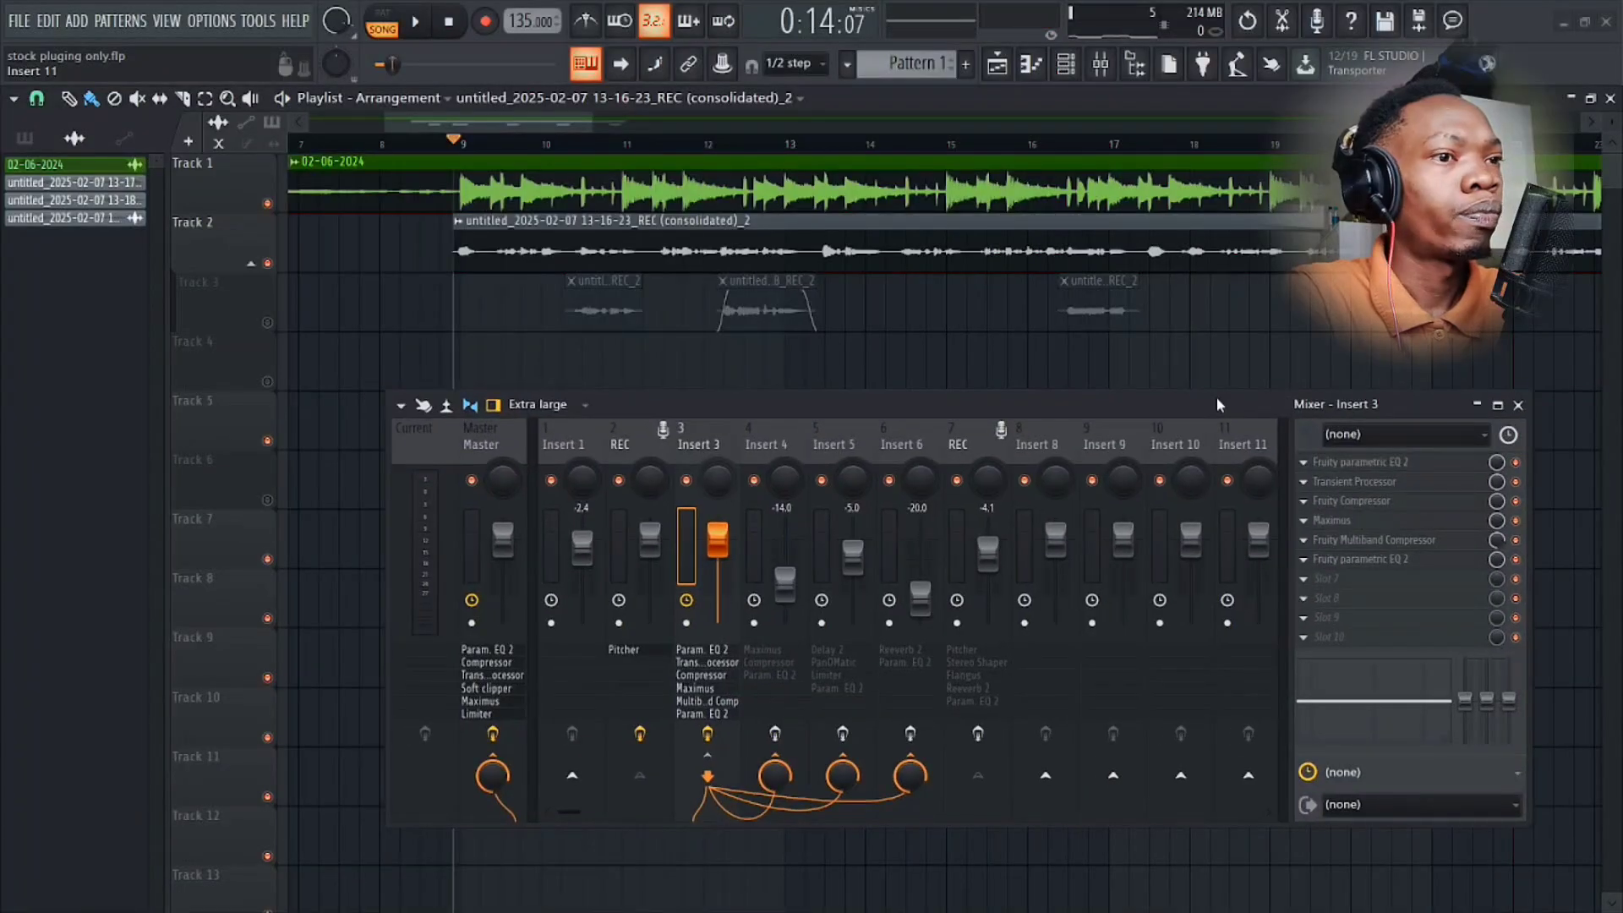